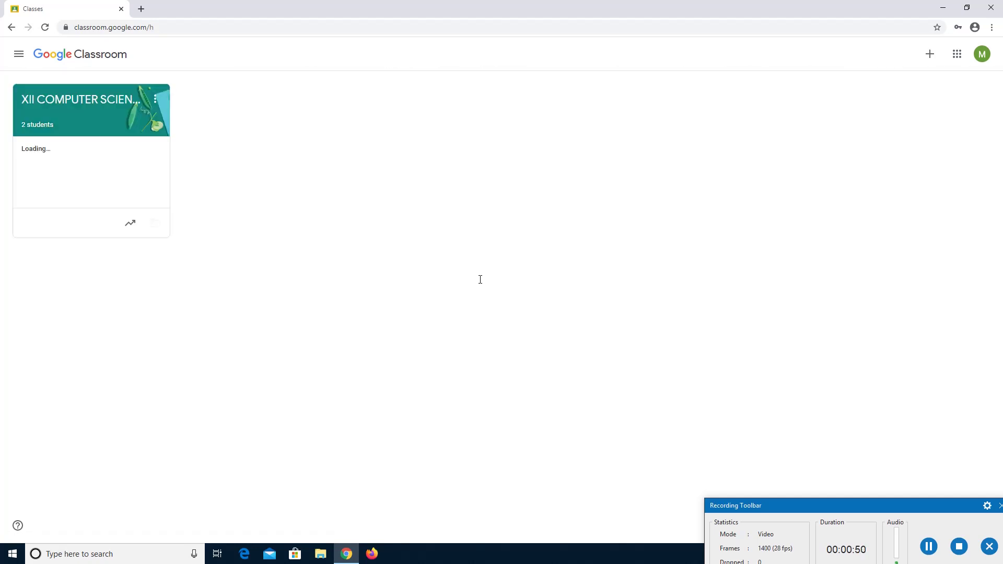
# Open the XII COMPUTER SCIENCE class's Classwork page and bring up the Create menu.
pyautogui.click(90, 105)
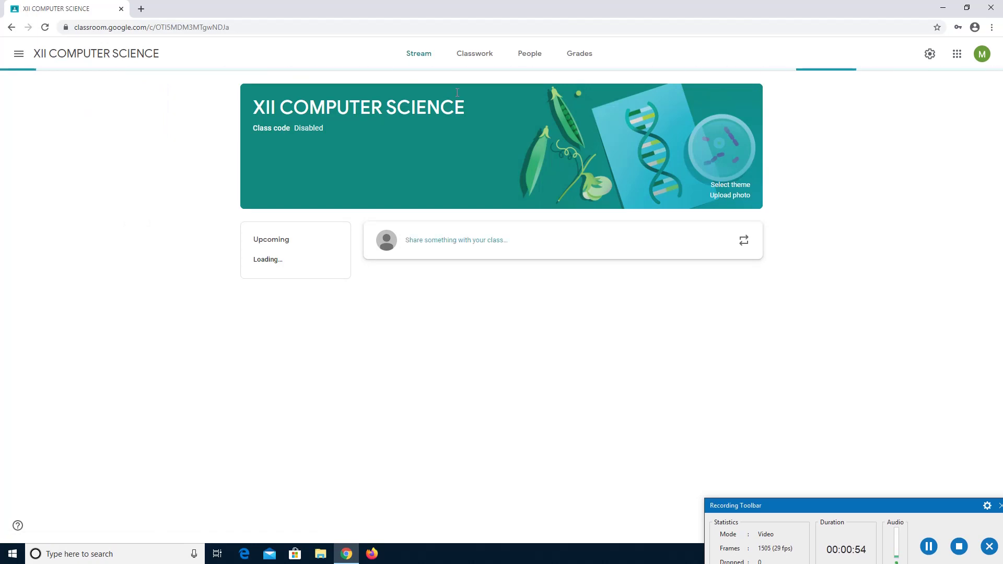
pyautogui.click(471, 64)
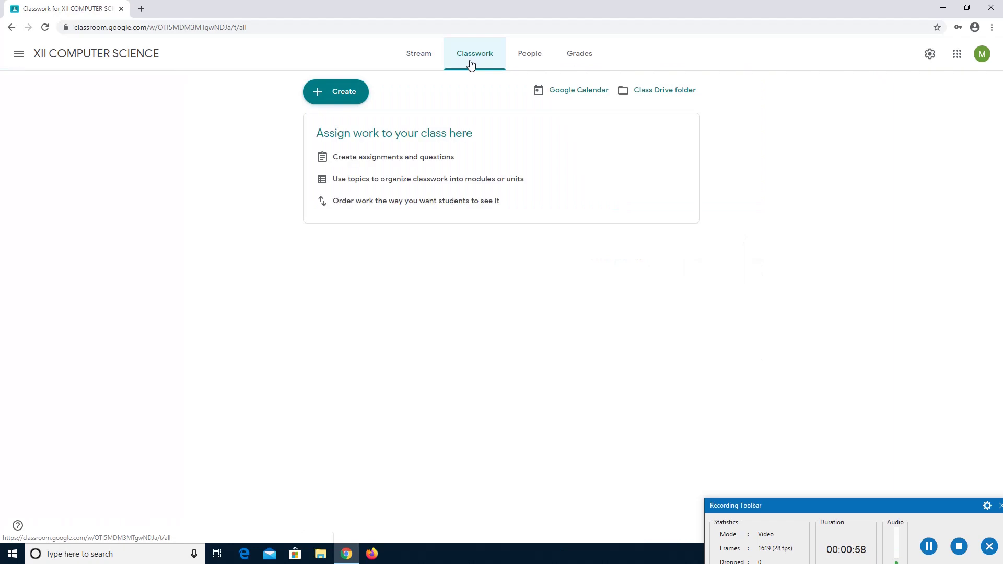
pyautogui.click(346, 94)
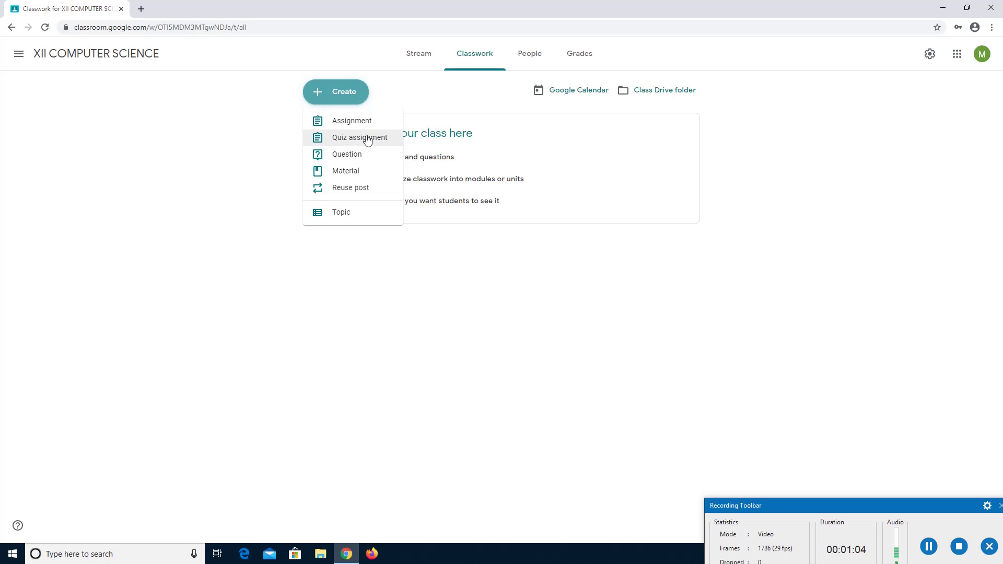
# Start a quiz assignment titled 'Computer Science Internal Assessment' with instructions 'All Questions are Compulsory.'.
pyautogui.click(367, 139)
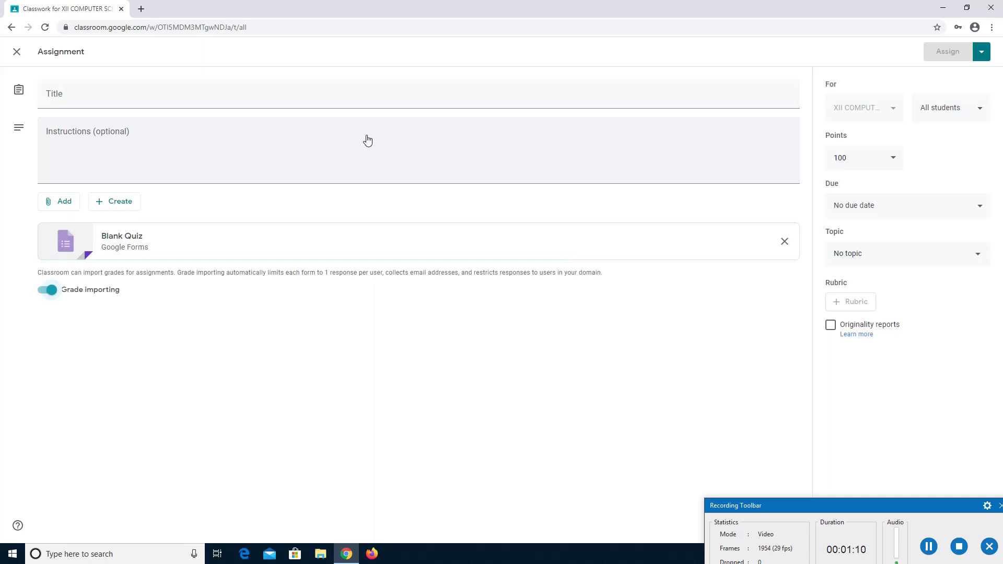
pyautogui.click(170, 99)
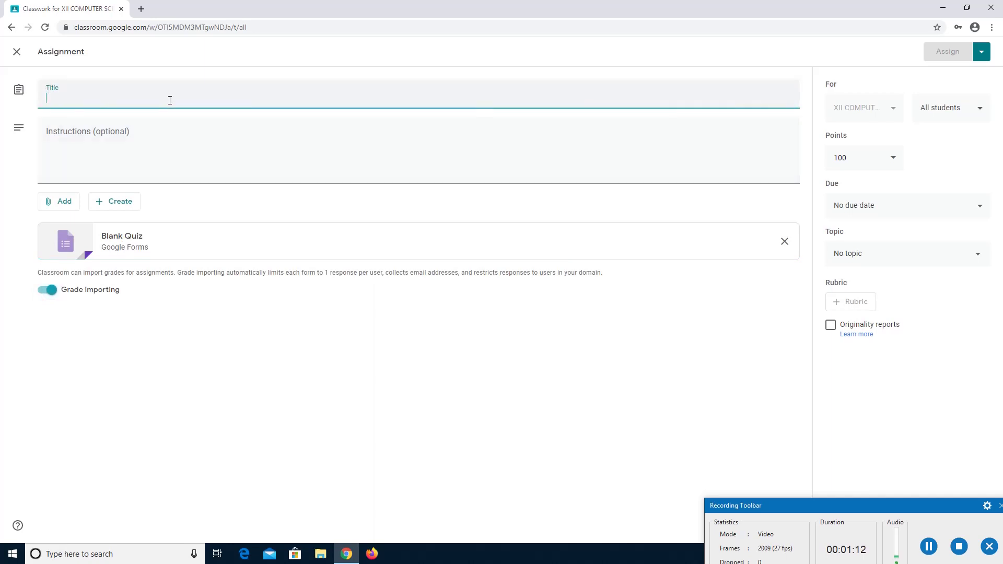
pyautogui.write('Computer ')
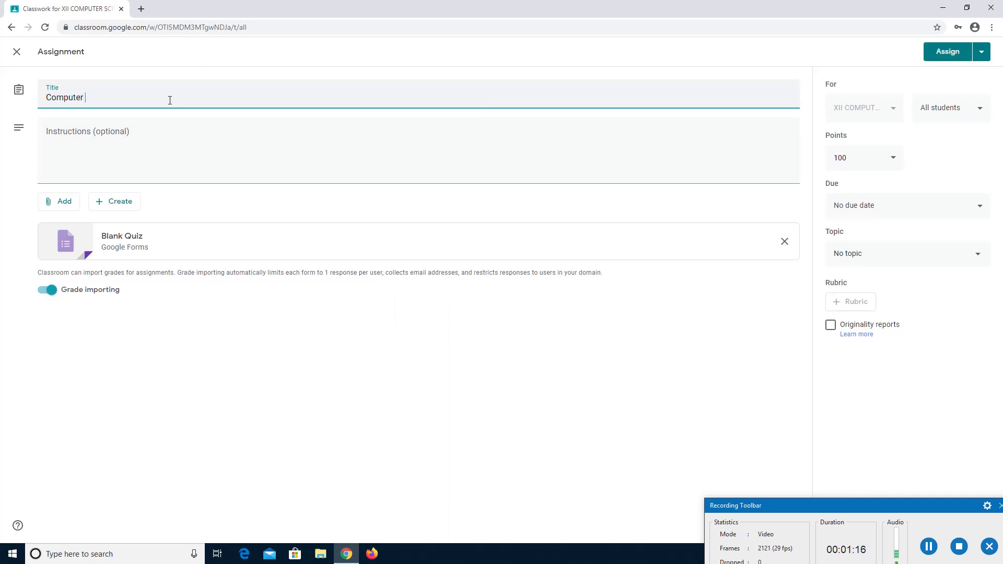
pyautogui.write('Science Internal Assessment')
pyautogui.click(133, 130)
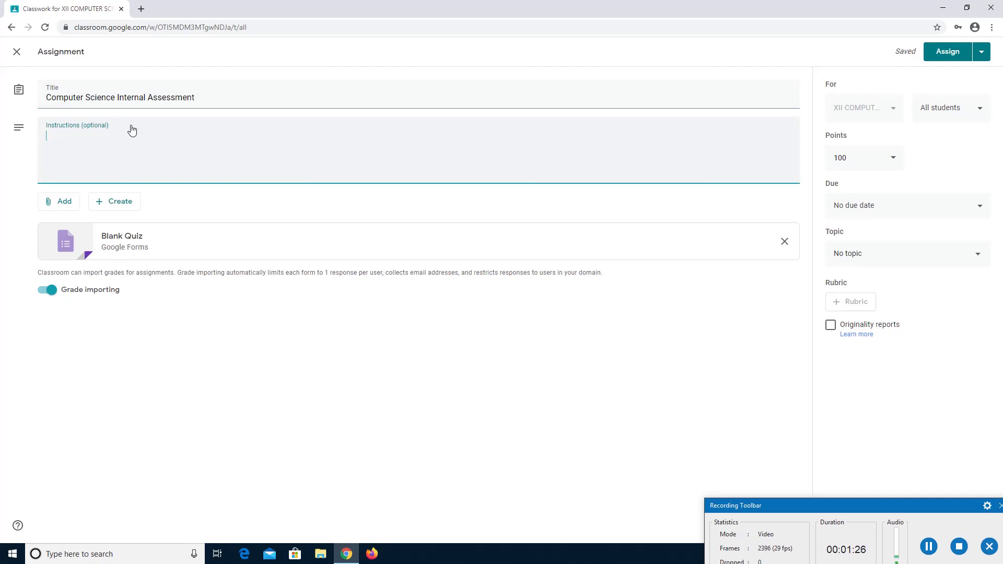
pyautogui.write('All Questions are C')
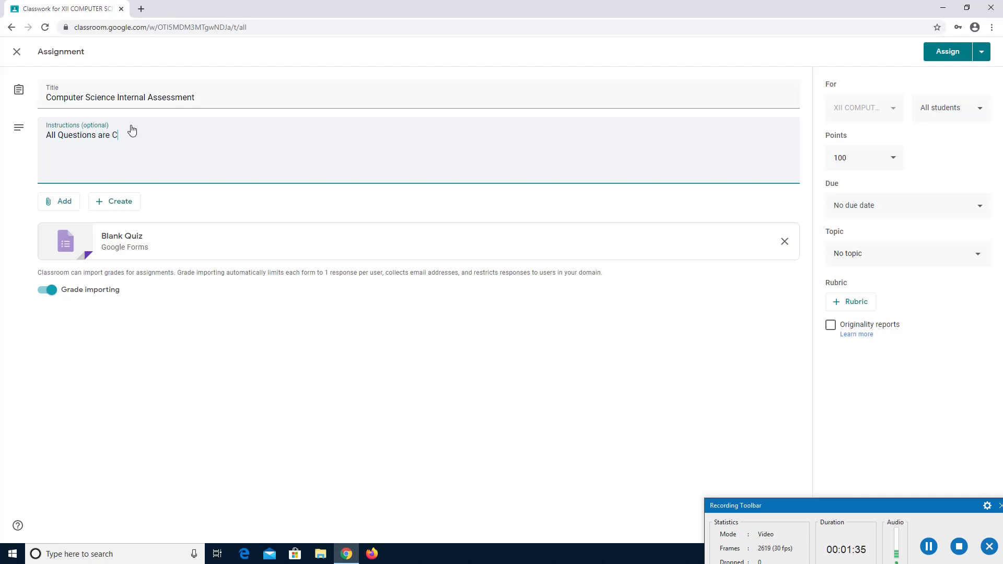
pyautogui.write('ompulsory.')
# Set the quiz assignment to 10 points with no due date.
pyautogui.click(870, 161)
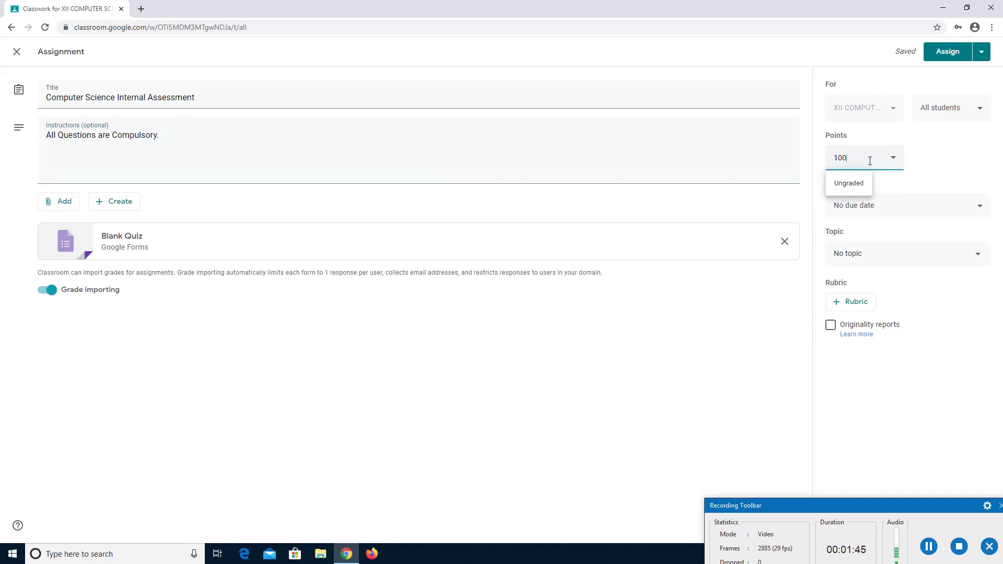
pyautogui.press('BackSpace')
pyautogui.click(980, 164)
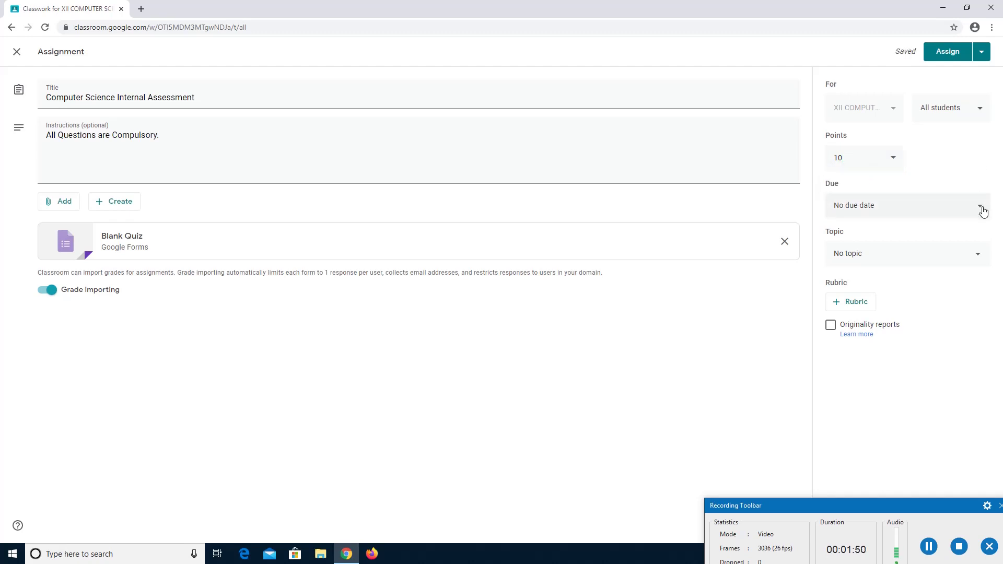
pyautogui.click(983, 211)
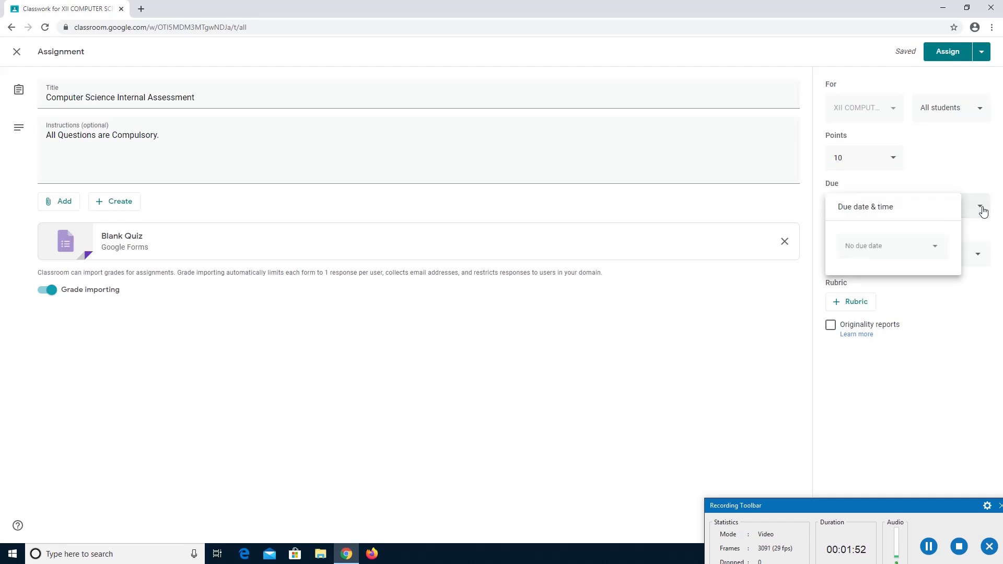
pyautogui.click(959, 176)
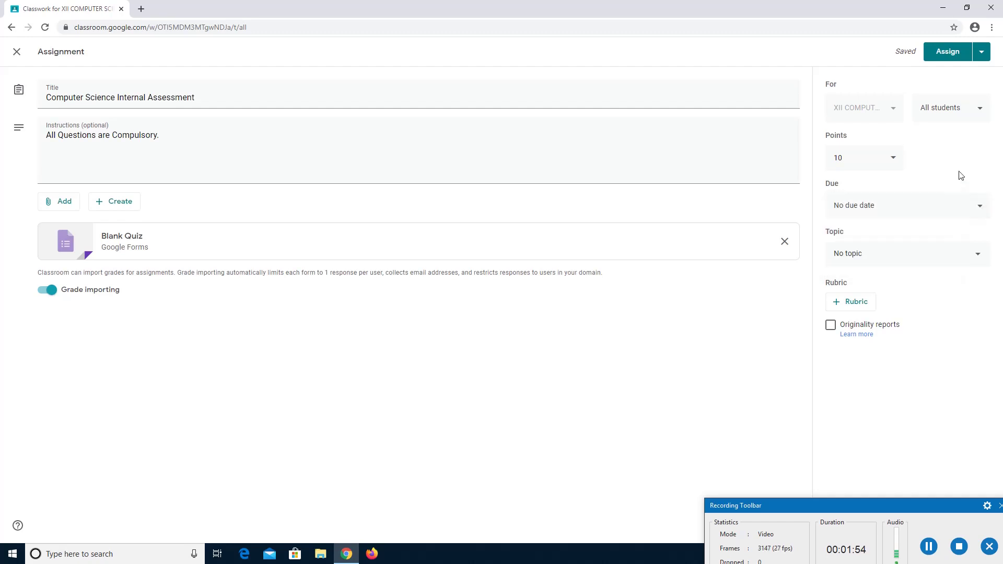
# Create a new topic 'Computers' and assign the quiz to it.
pyautogui.click(979, 259)
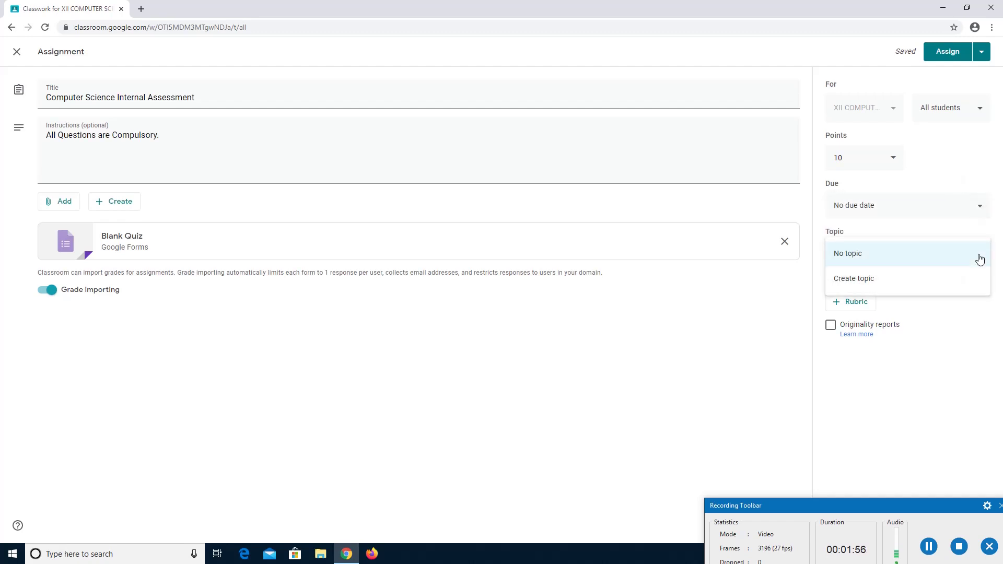
pyautogui.click(921, 278)
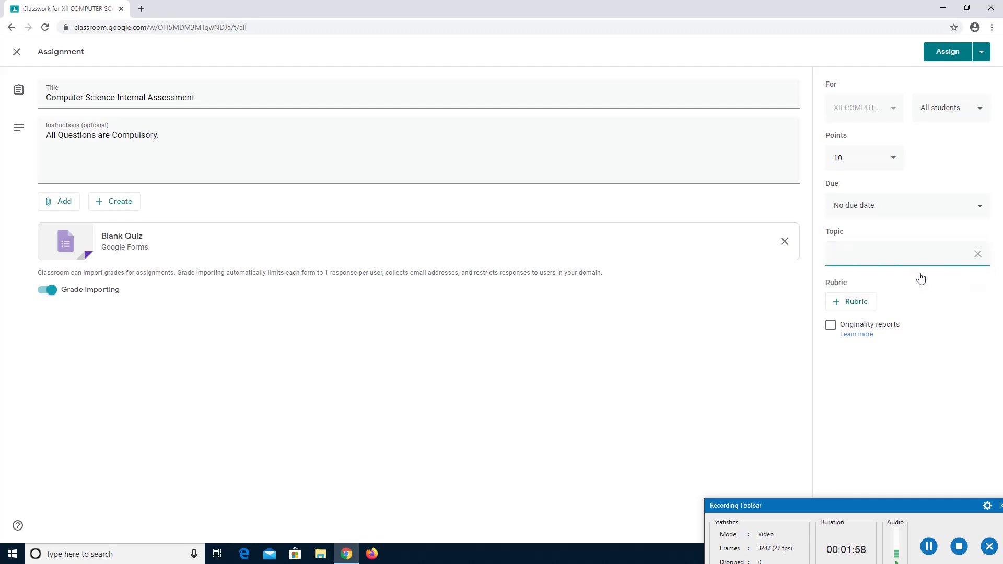
pyautogui.write('Computers')
pyautogui.click(956, 304)
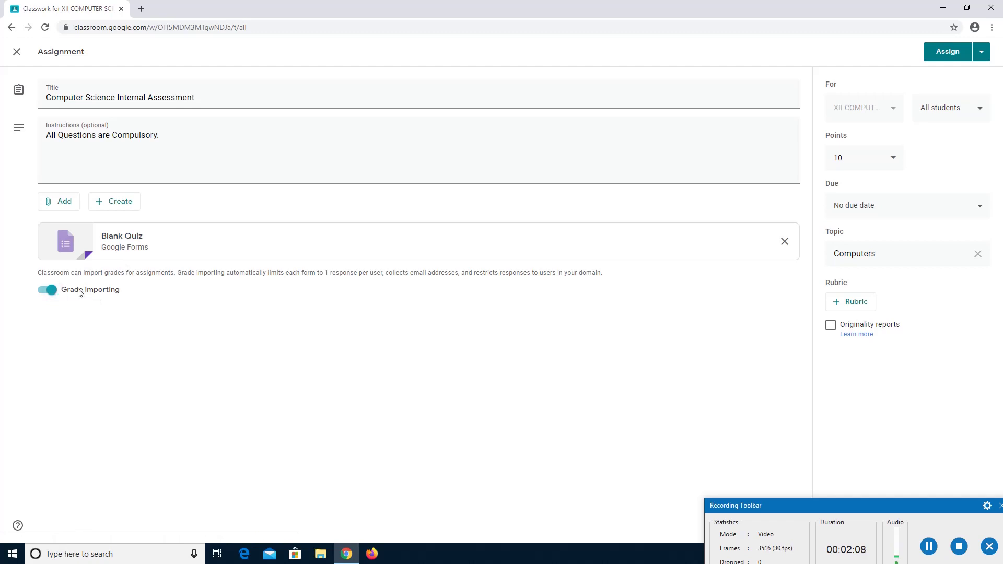
# Open the Blank Quiz form, title it 'AMS P.OBUL REDDY PUBLIC SCHOOL' and enter the school's address as description.
pyautogui.click(118, 239)
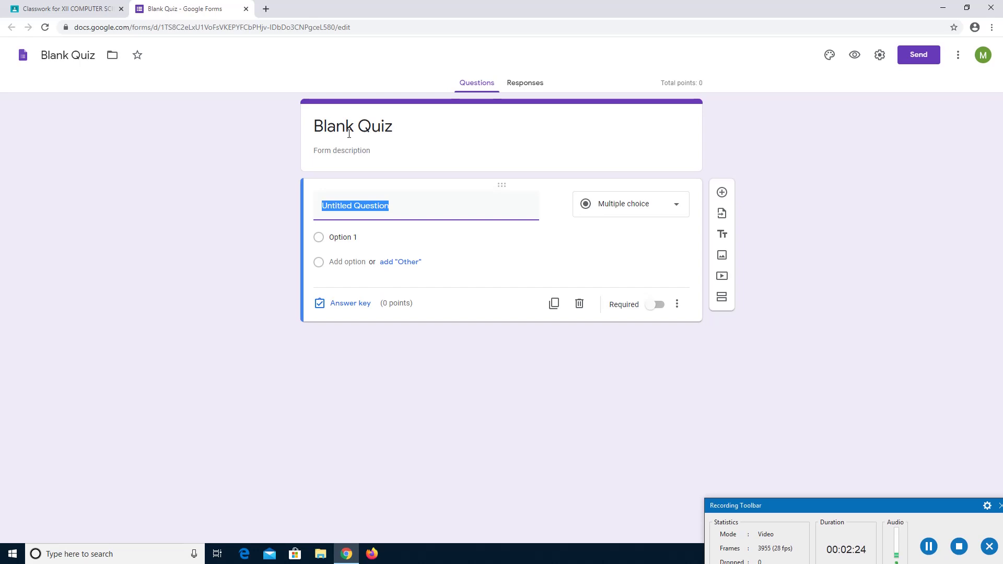
pyautogui.click(349, 134)
pyautogui.press('BackSpace')
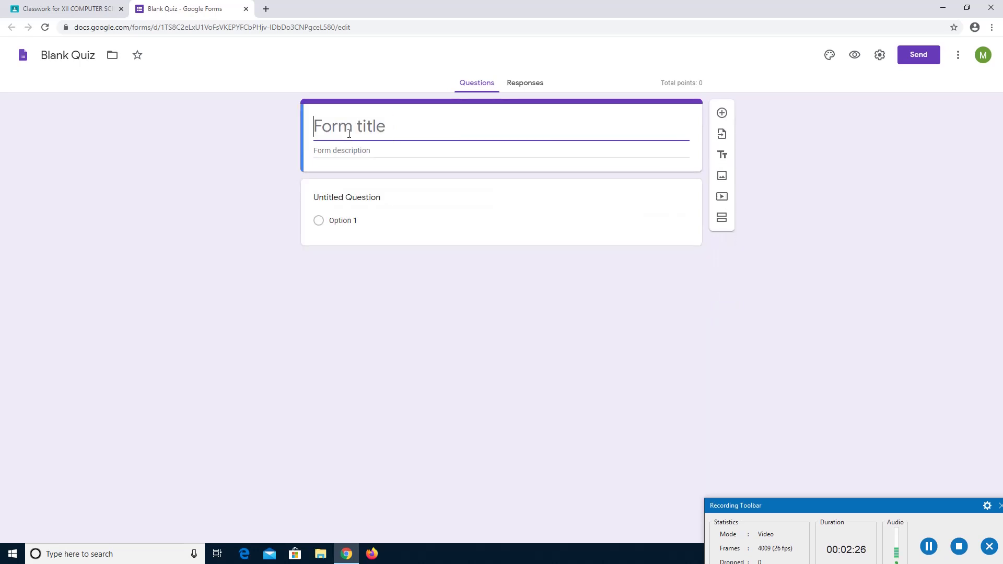
pyautogui.write('AMS')
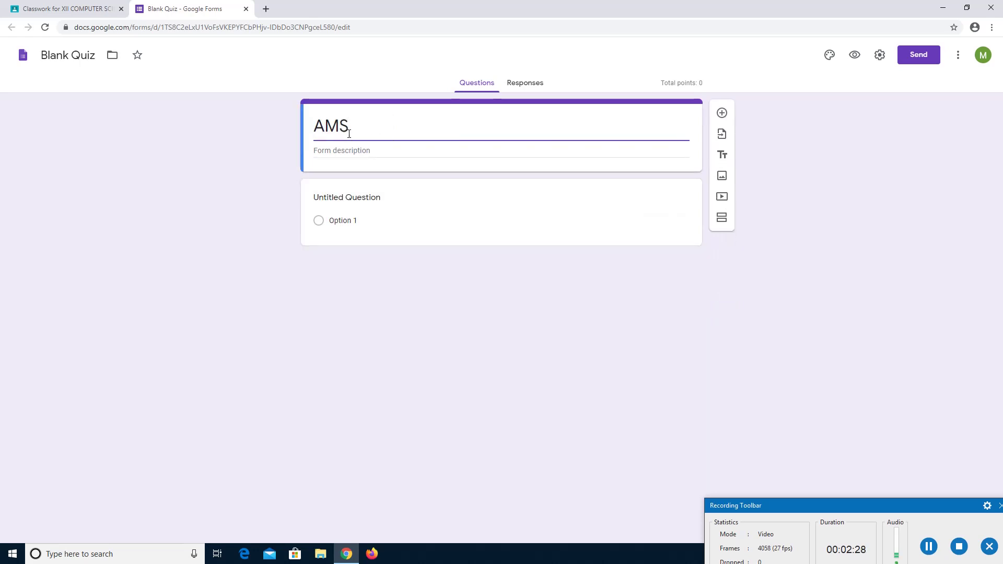
pyautogui.write(' P.OBUL')
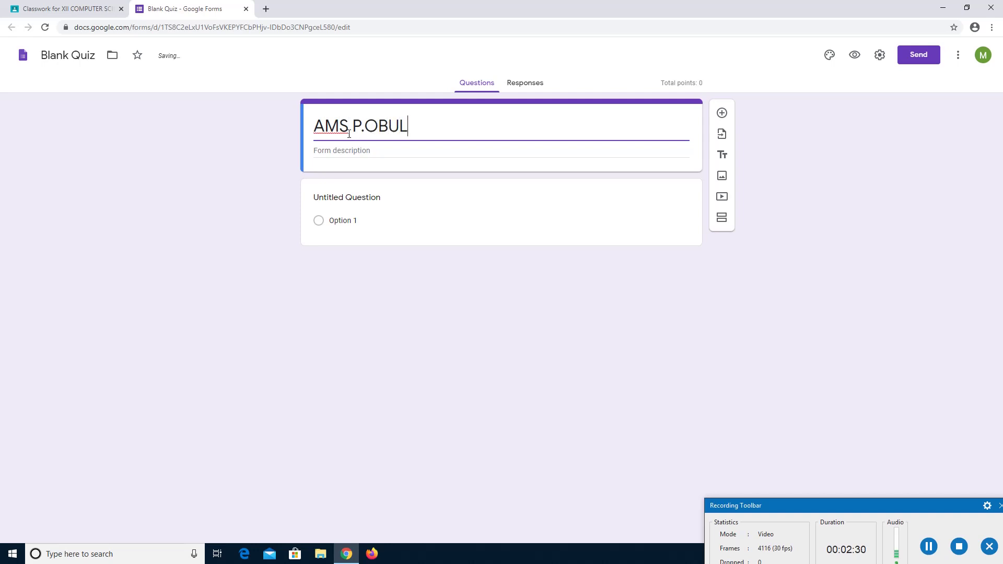
pyautogui.write(' REDDY ')
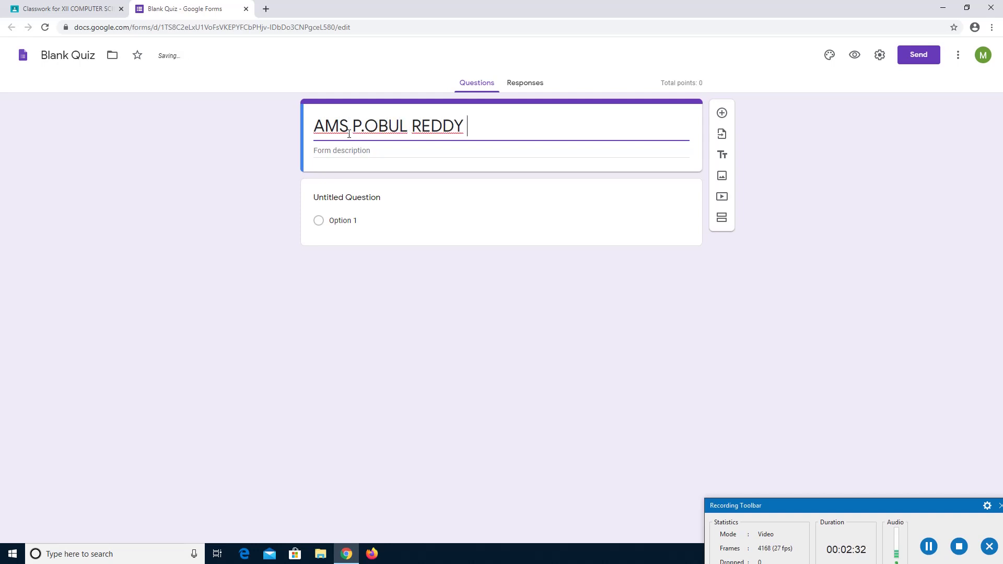
pyautogui.write('PUBLIC SCH')
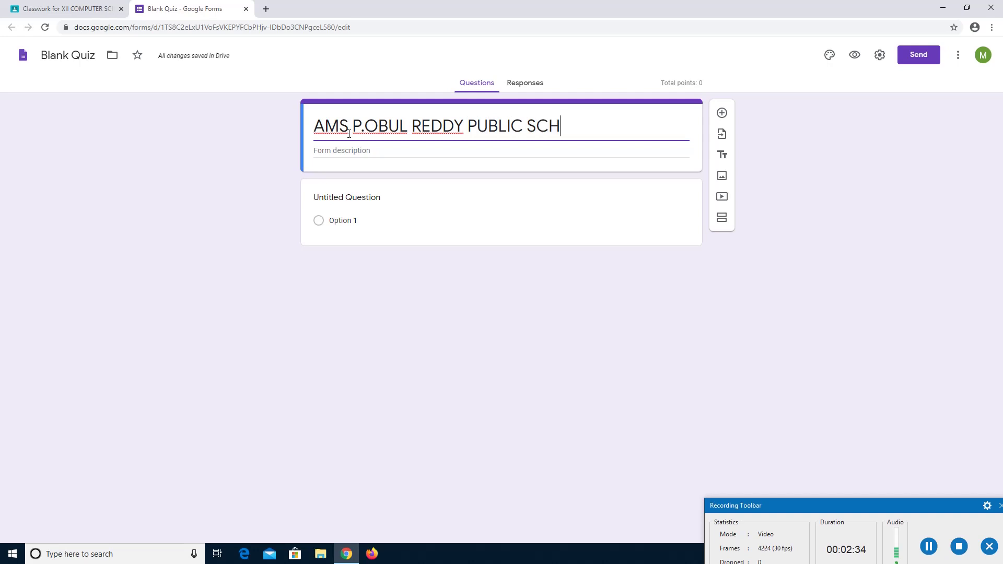
pyautogui.write('OOL')
pyautogui.click(339, 150)
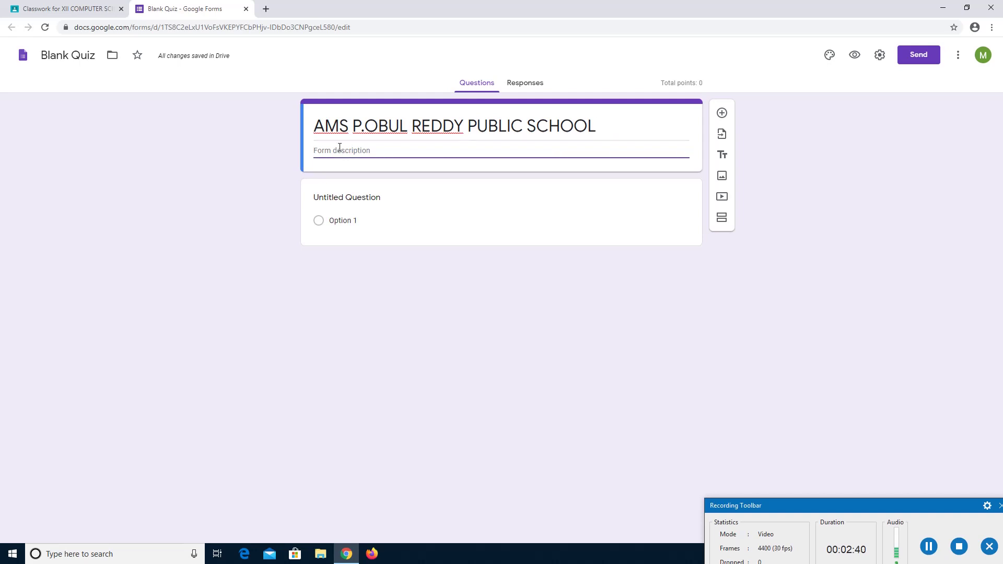
pyautogui.write('Road No: 25')
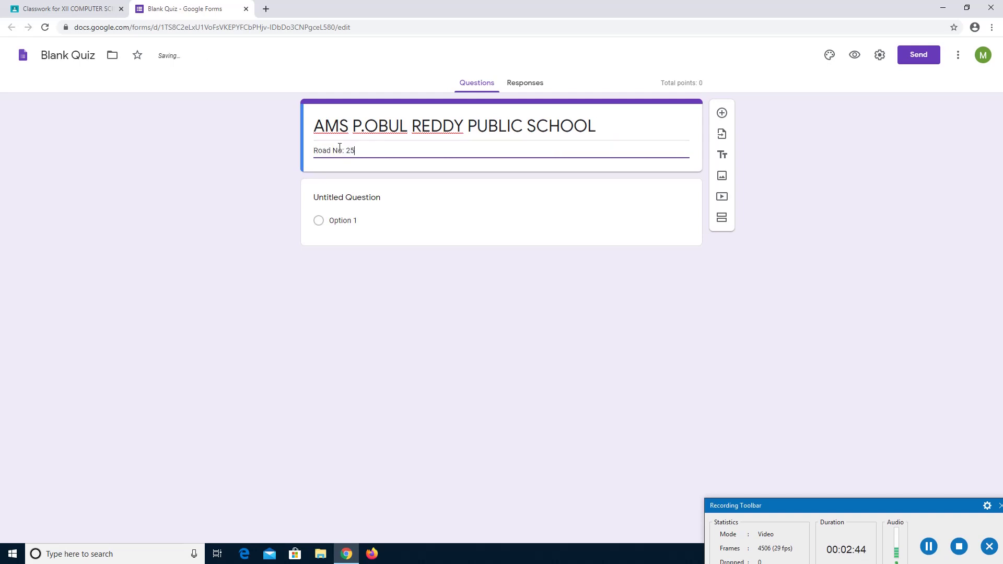
pyautogui.write(', Jubilee Hi')
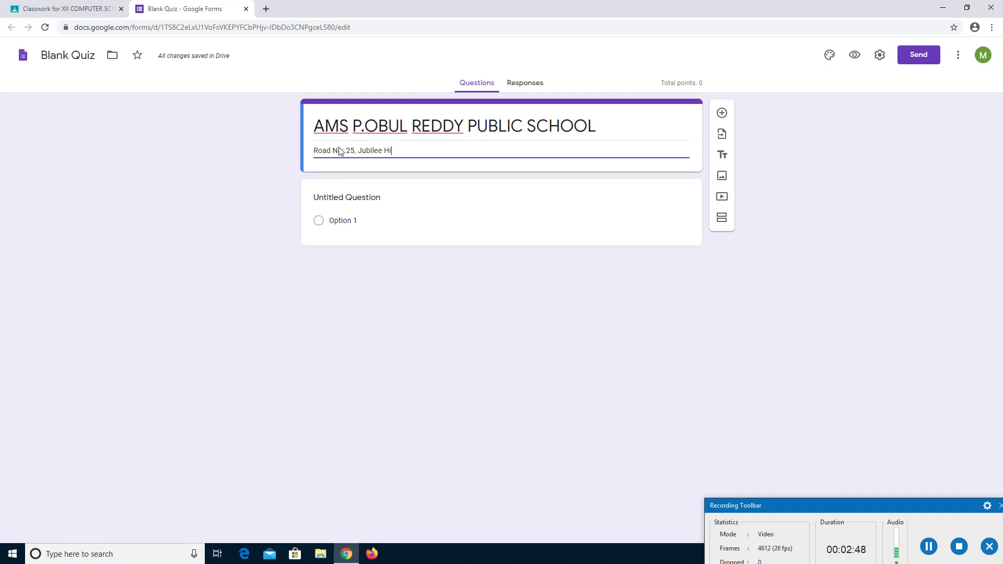
pyautogui.write('lls, Hyderaba')
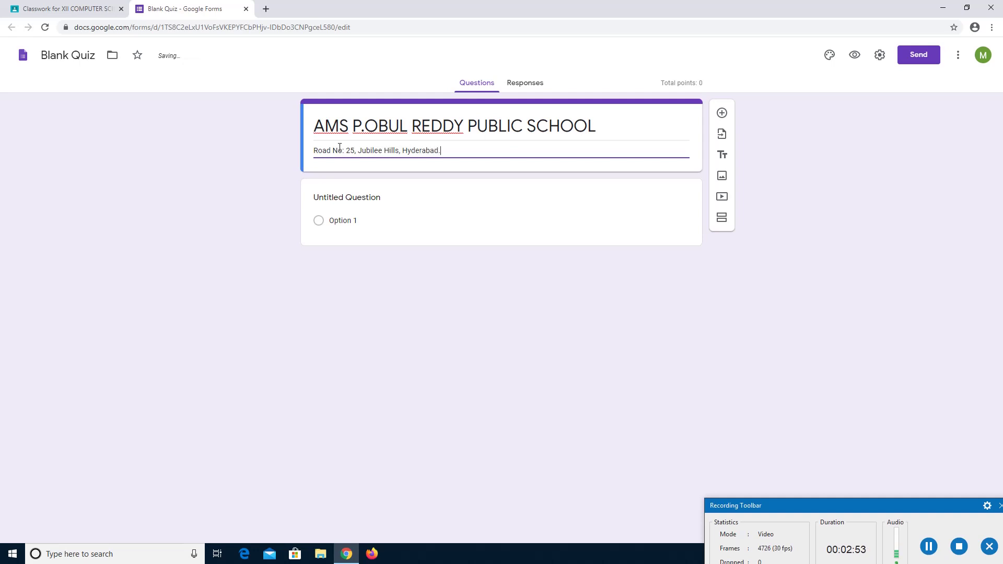
pyautogui.write('d.                                                                                  www.amsporps.org')
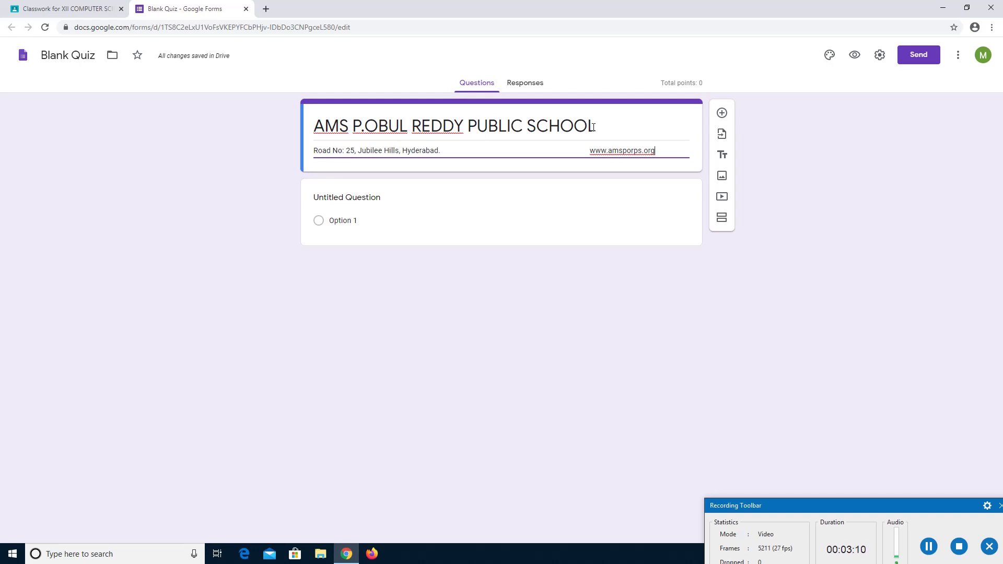
# Replace the form file name 'Blank Quiz' with 'Computer Science Assessment'.
pyautogui.tripleClick(643, 123)
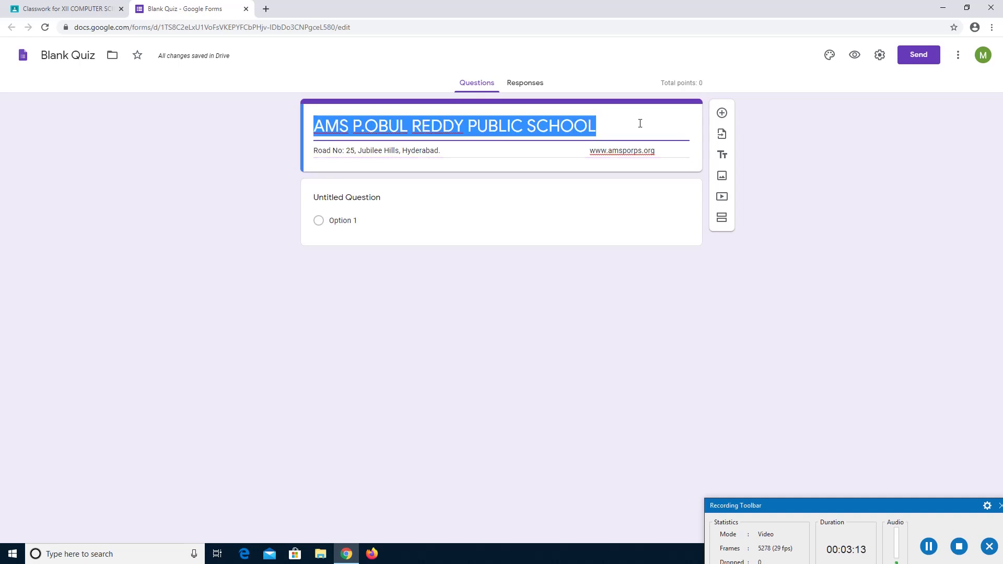
pyautogui.click(583, 202)
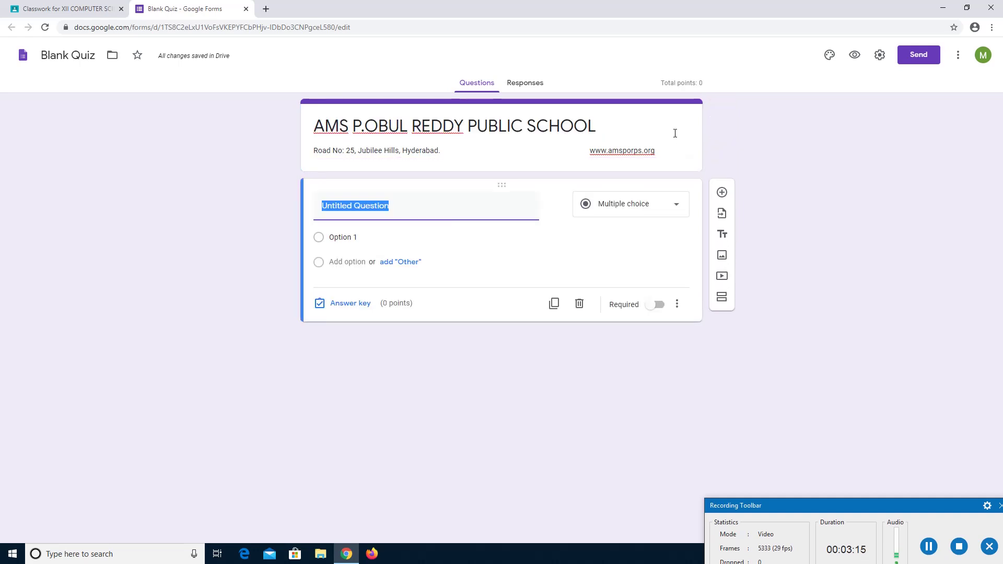
pyautogui.click(684, 131)
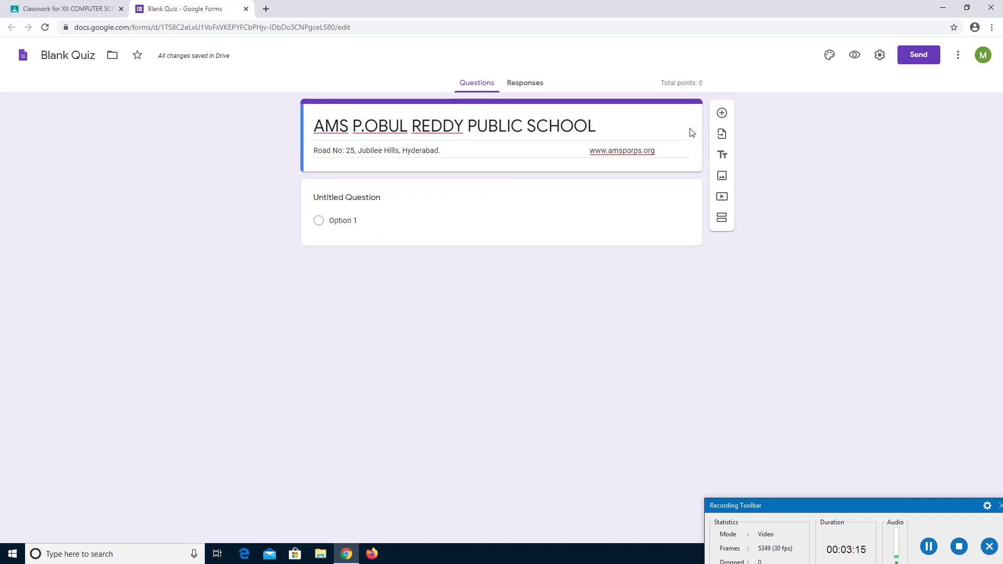
pyautogui.click(58, 58)
pyautogui.press('Delete')
pyautogui.press('Delete')
pyautogui.press('Delete')
pyautogui.press('Delete')
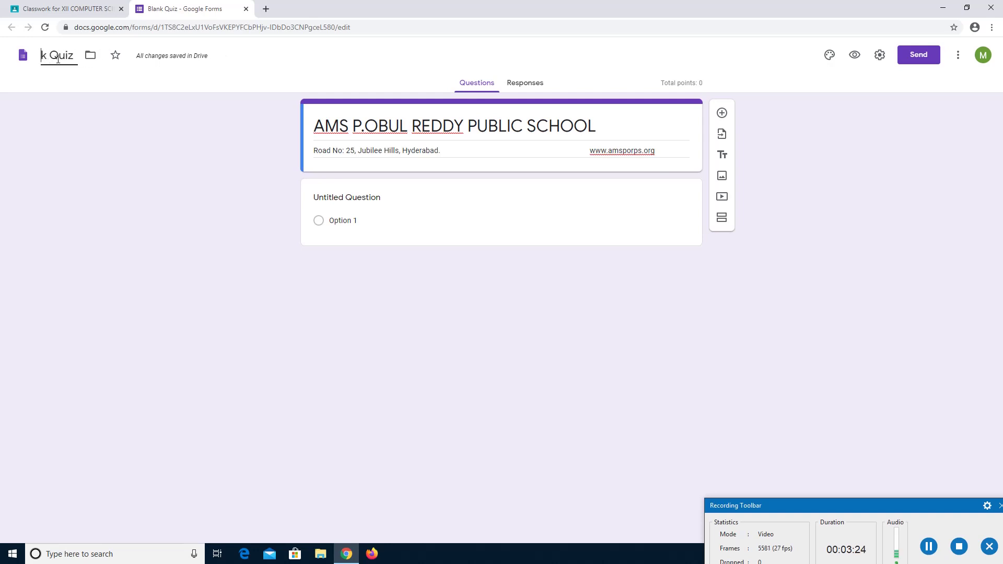
pyautogui.press('Delete')
pyautogui.press('Delete')
pyautogui.press('Delete')
pyautogui.press('Delete')
pyautogui.press('Delete')
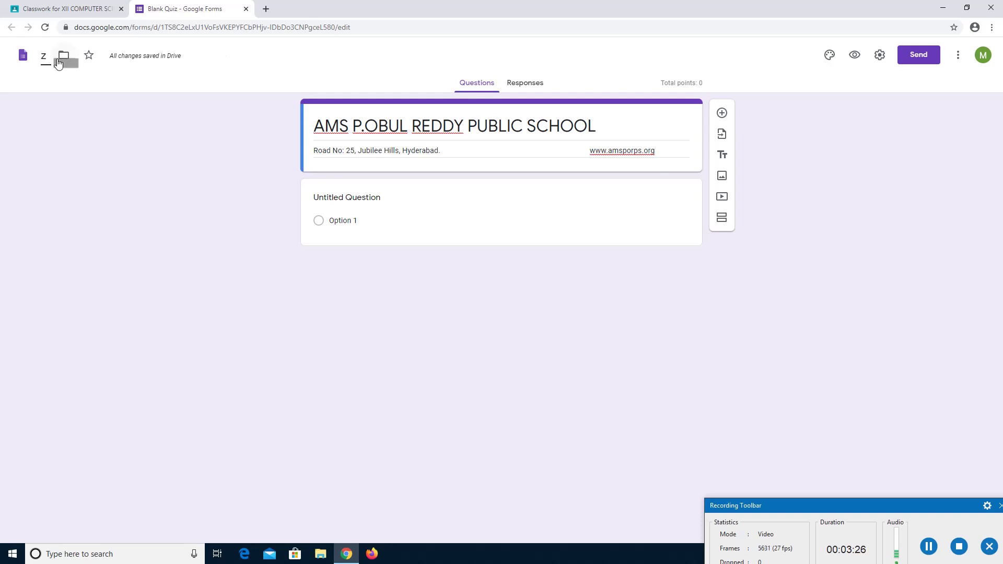
pyautogui.press('Delete')
pyautogui.write('Comp')
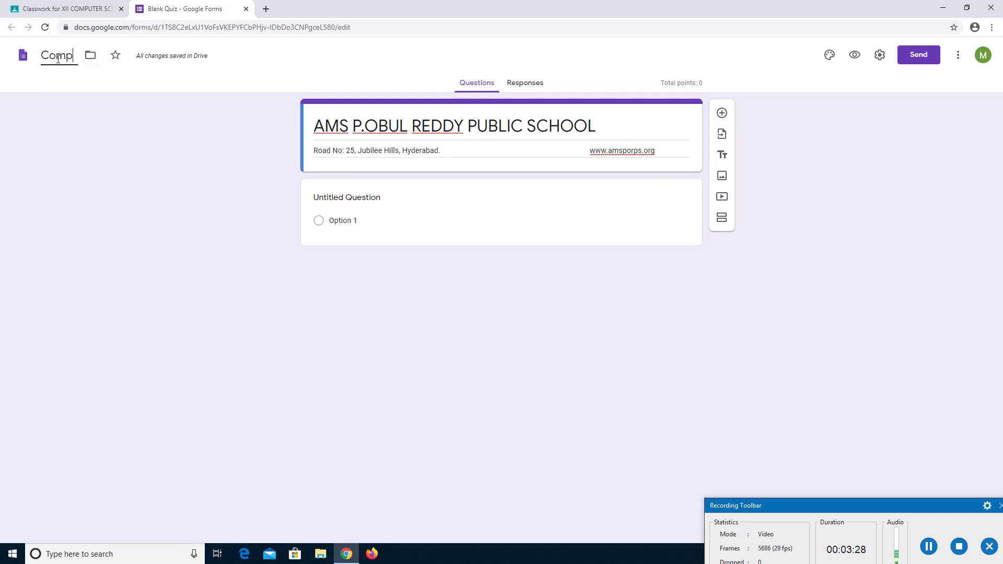
pyautogui.write('uter Scie')
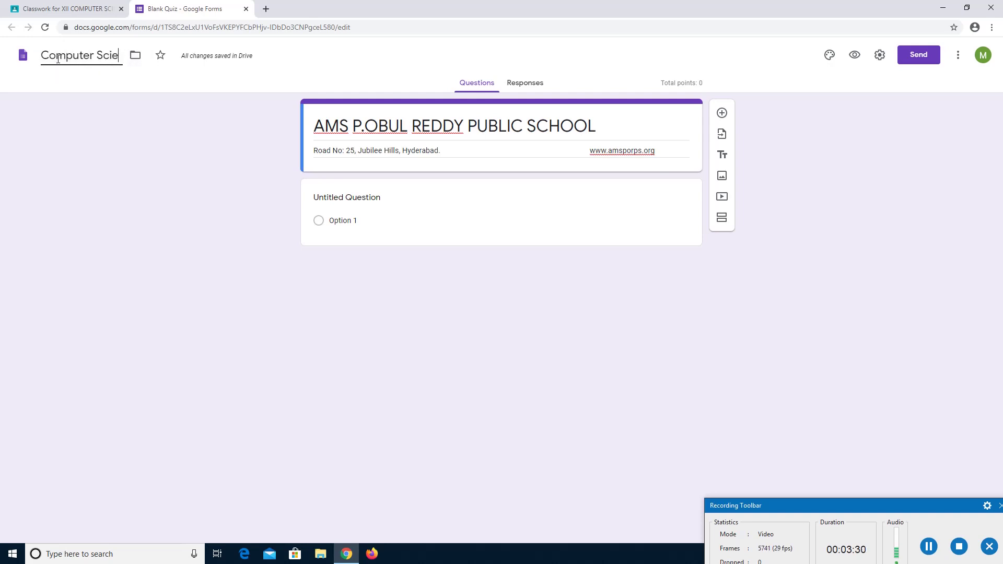
pyautogui.write('nce')
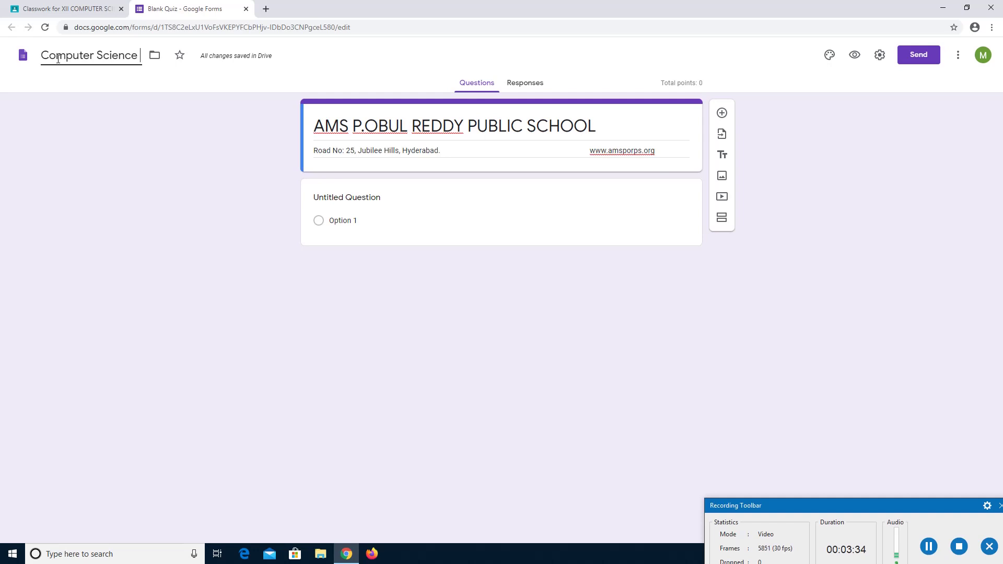
pyautogui.write(' Ass')
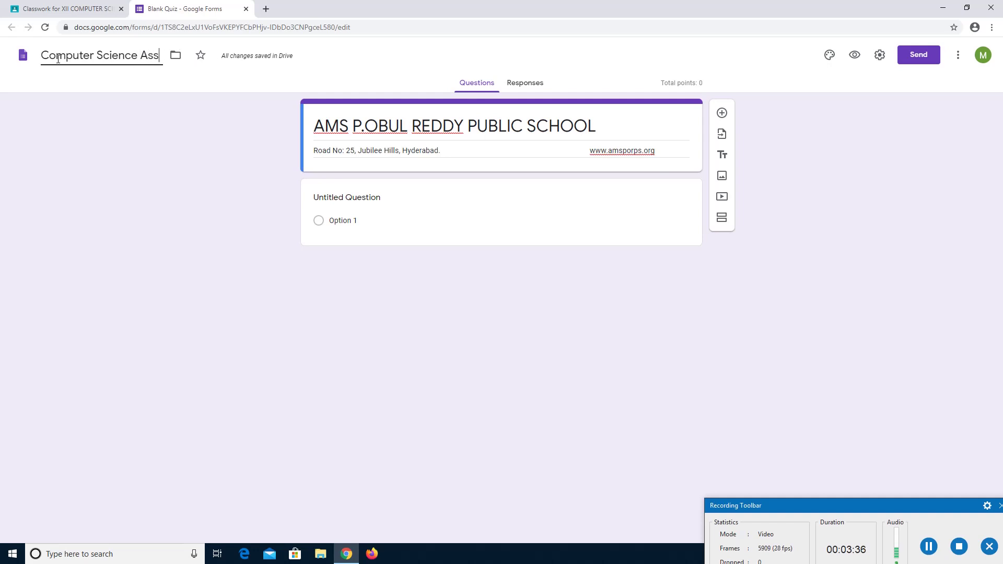
pyautogui.write('essment')
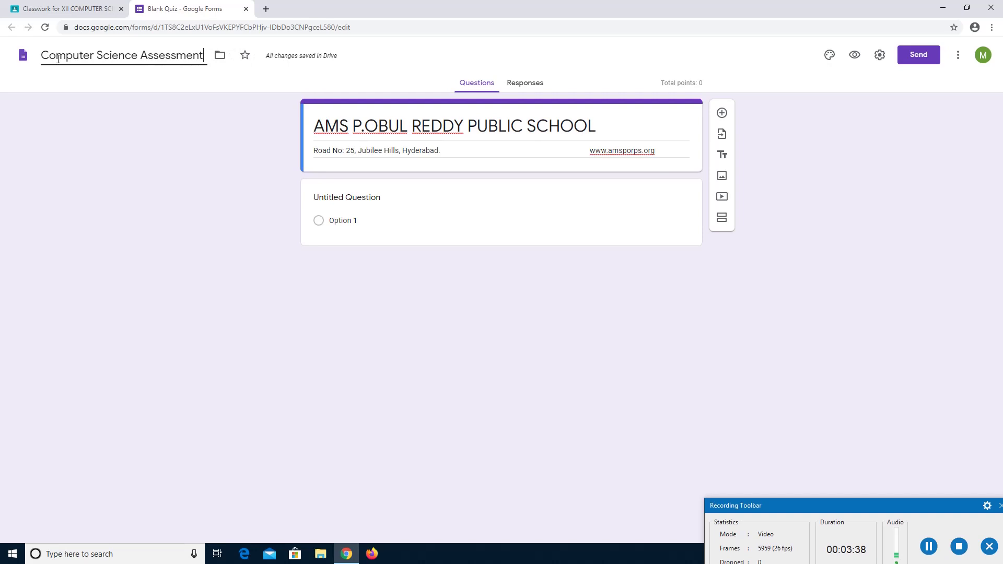
pyautogui.tripleClick(663, 125)
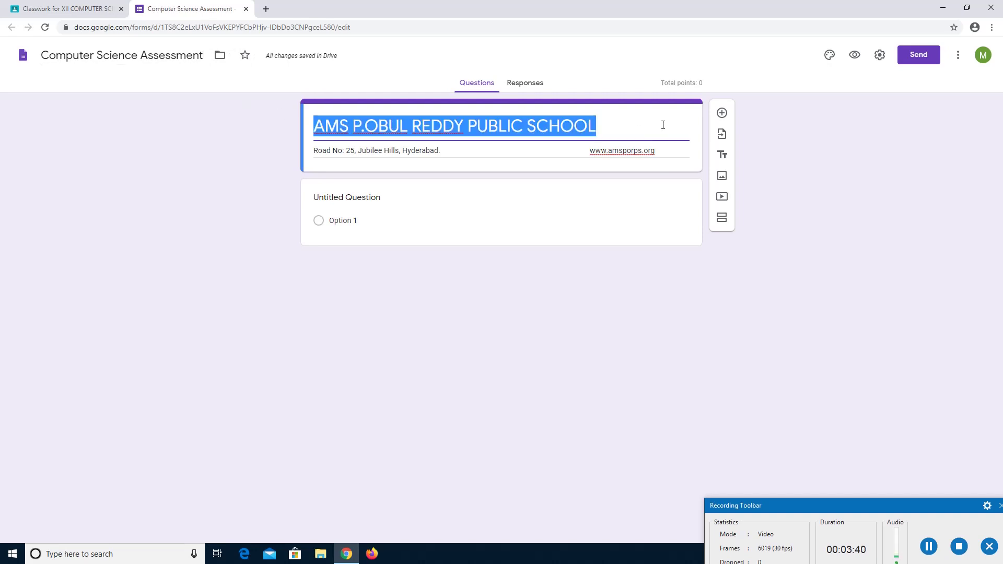
# Insert a title block reading 'Subject : Computer Science (083)' and turn off its description.
pyautogui.click(686, 149)
pyautogui.click(802, 153)
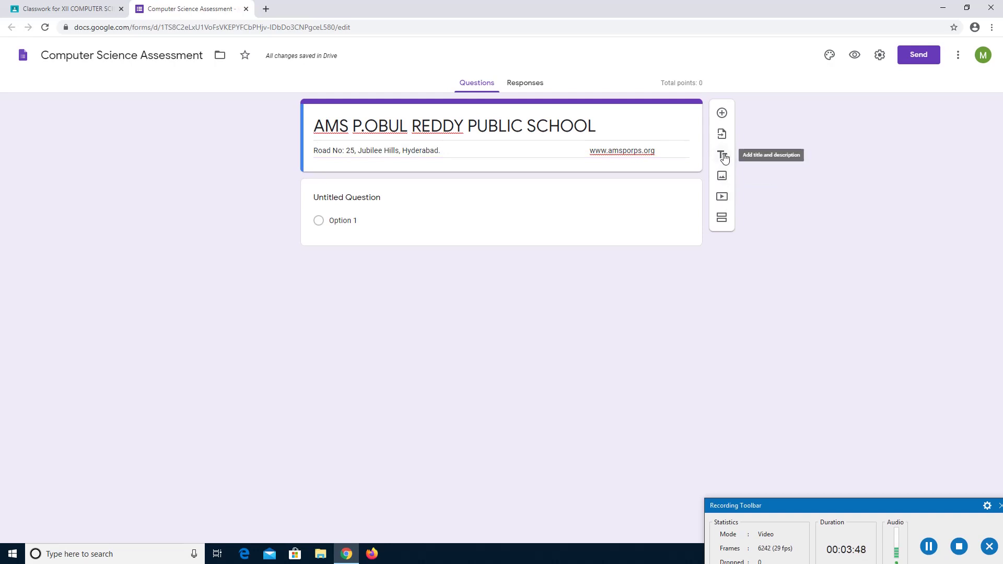
pyautogui.click(723, 157)
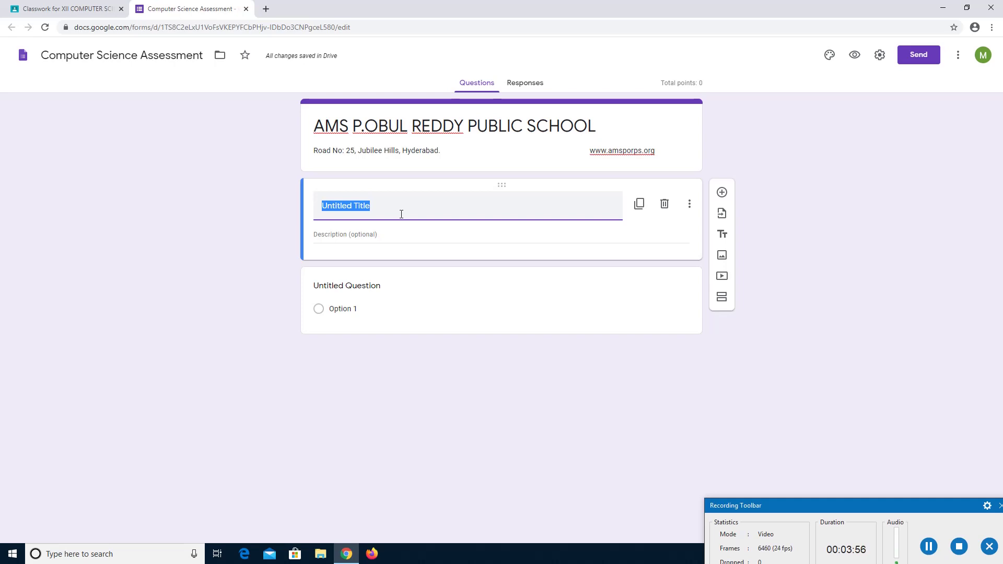
pyautogui.write('S')
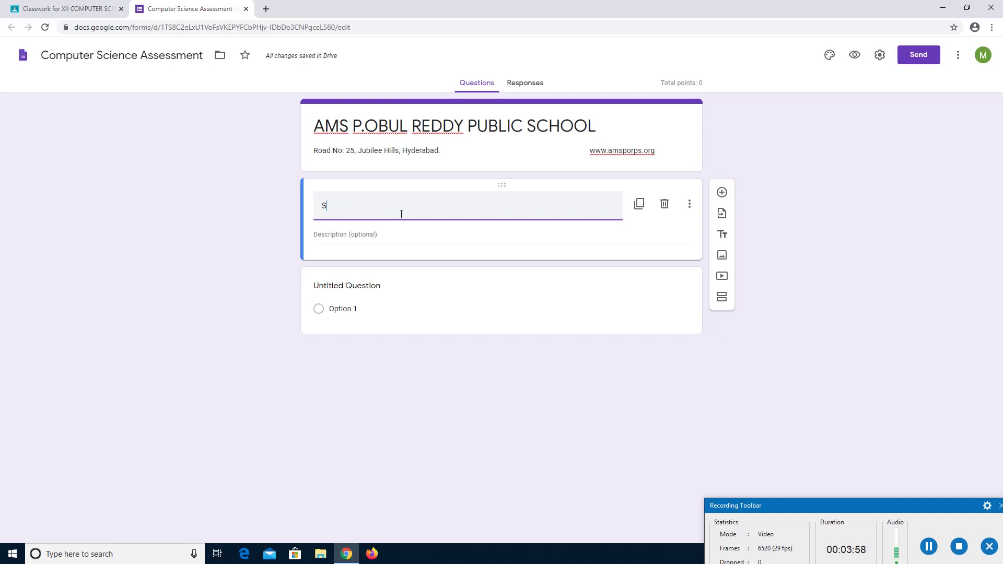
pyautogui.write('ubject Na')
pyautogui.write(': Compute')
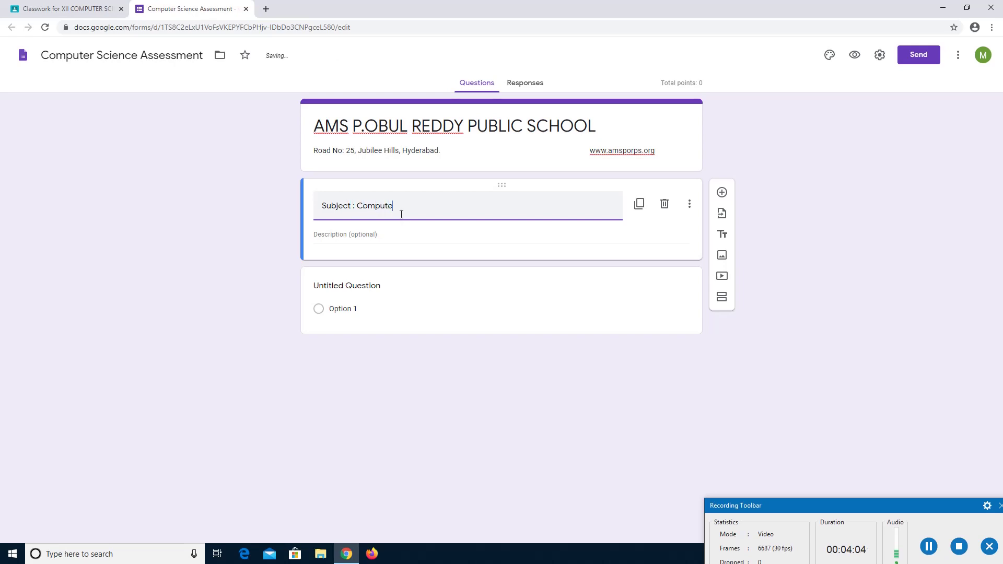
pyautogui.write('r Science (083)')
pyautogui.click(436, 236)
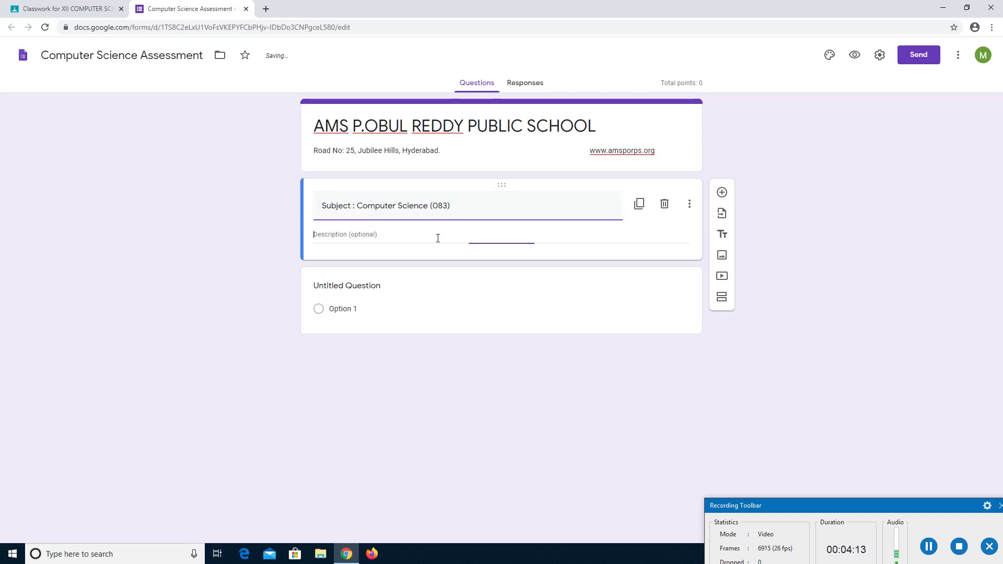
pyautogui.click(689, 203)
pyautogui.click(703, 244)
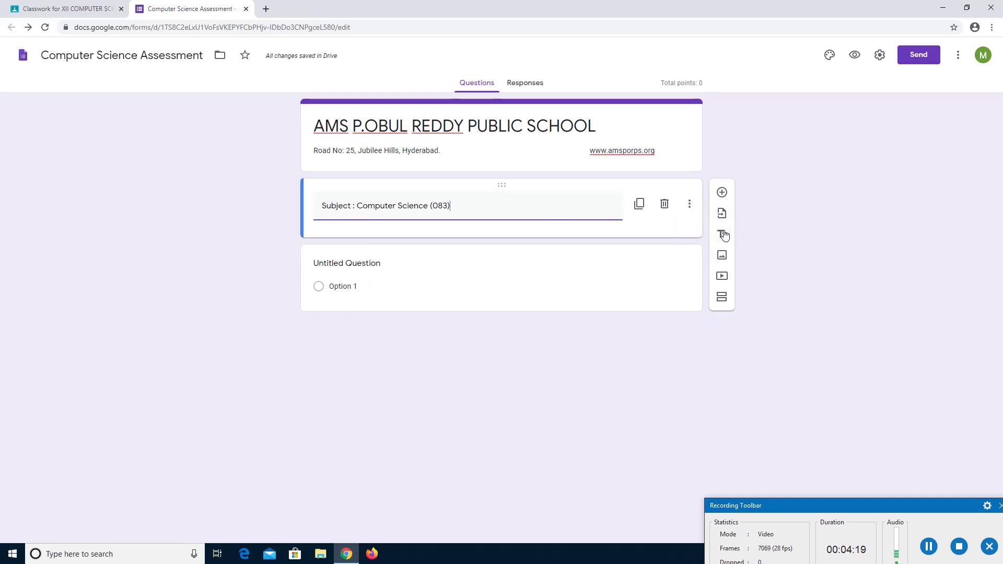
# Insert a second title block 'All Questions are Compulsory' with its description hidden.
pyautogui.click(723, 234)
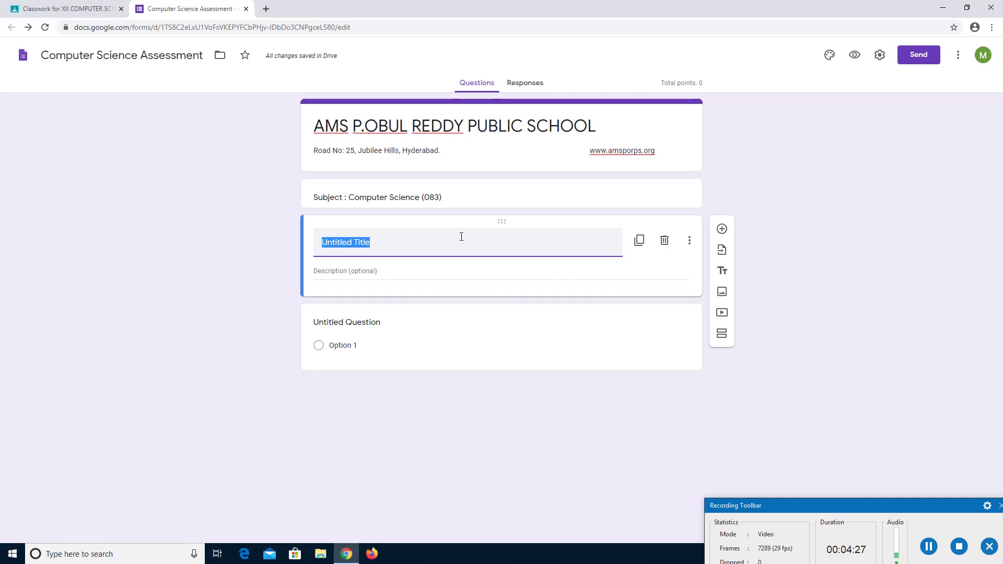
pyautogui.write('All')
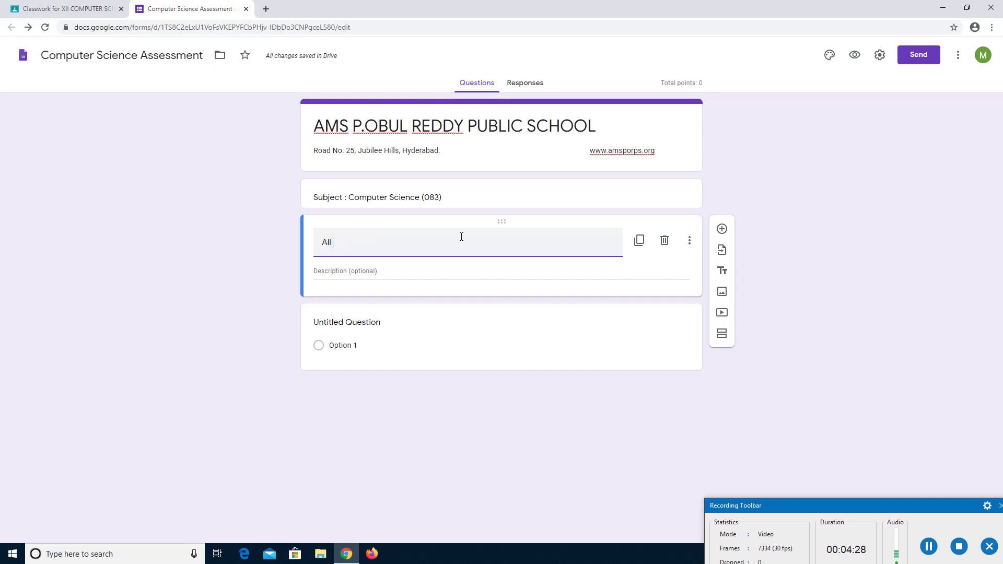
pyautogui.write(' Questions a')
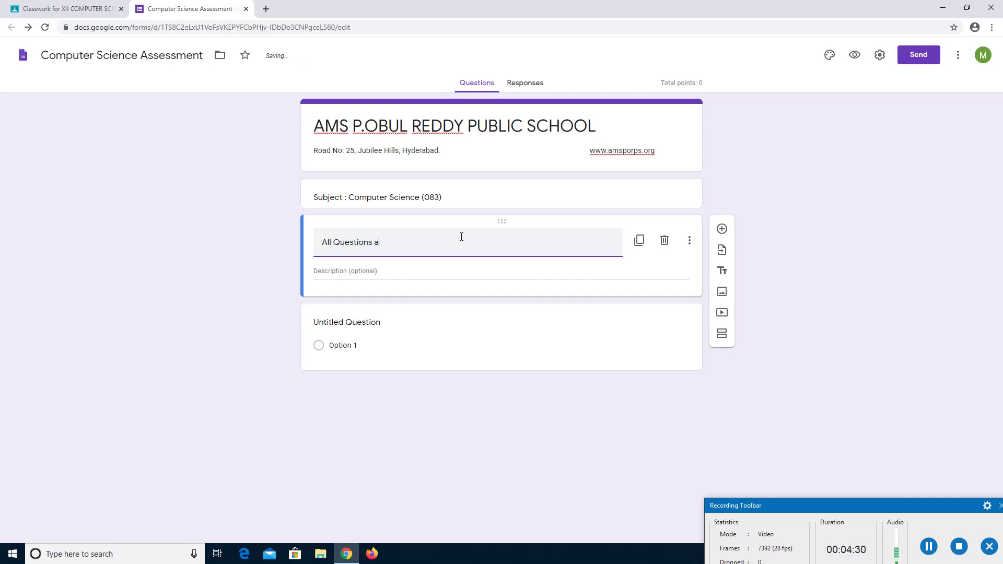
pyautogui.write('re Compul')
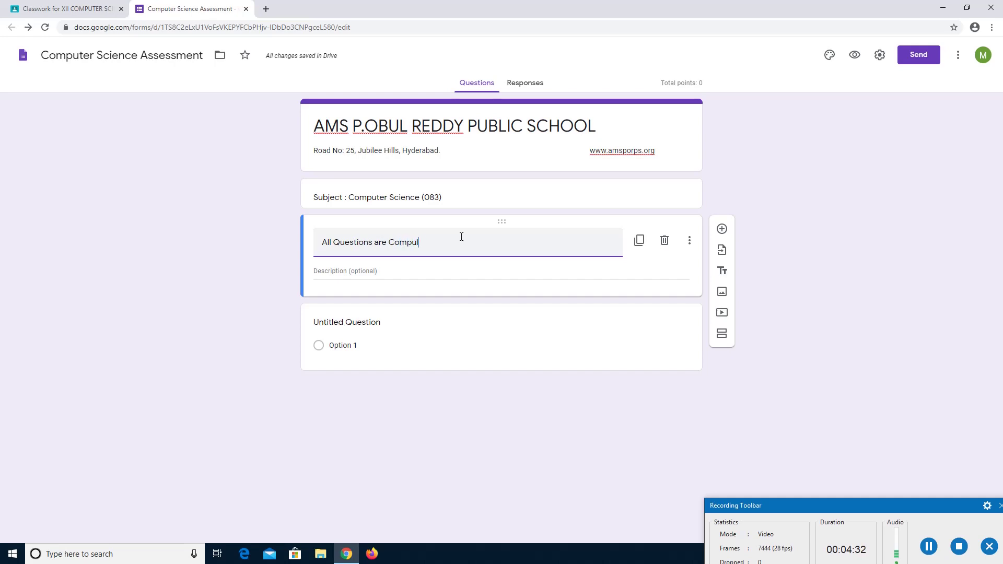
pyautogui.write('sory')
pyautogui.click(690, 241)
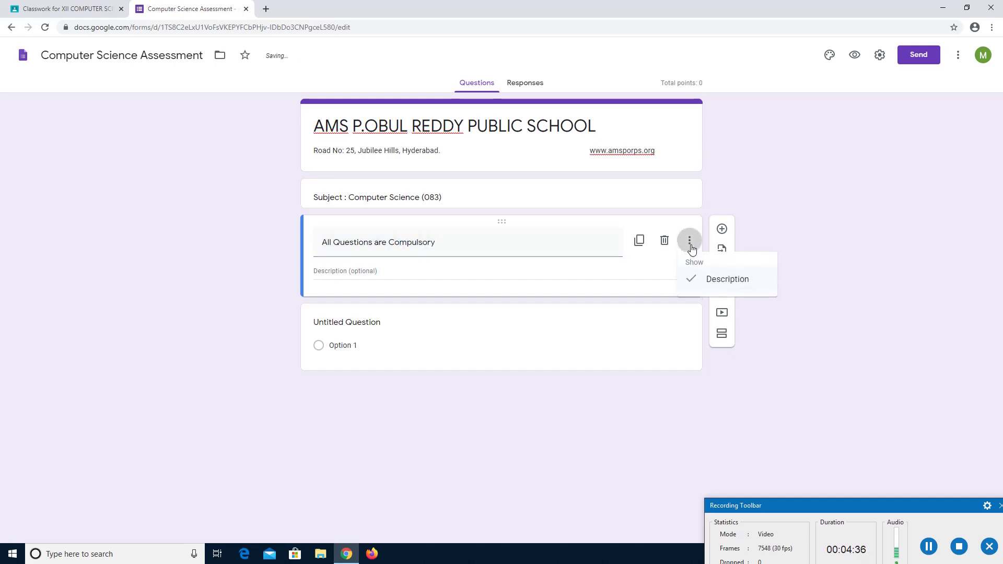
pyautogui.click(700, 276)
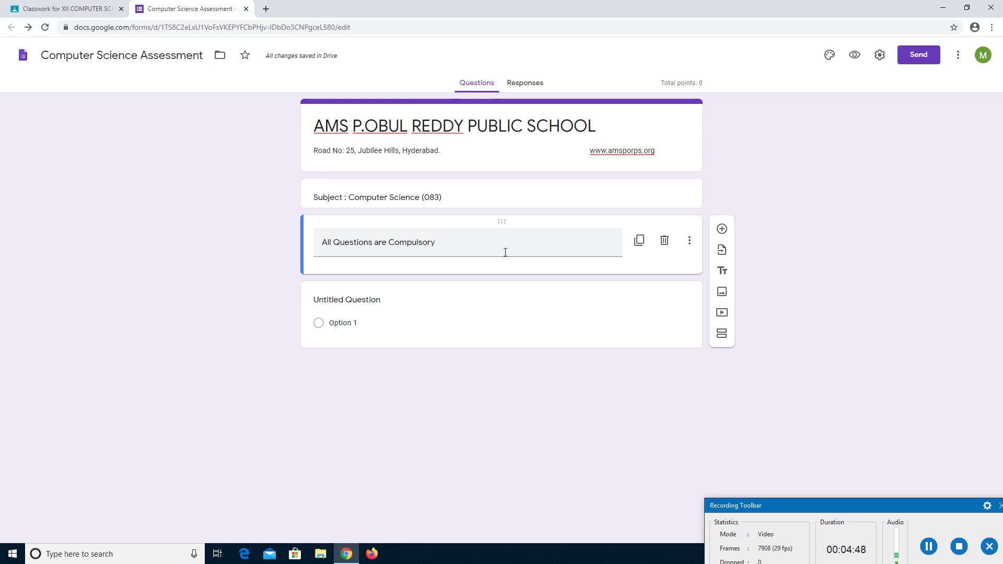
# Make the first question a multiple-choice question asking 'Name the Screen that recognizes touch input'.
pyautogui.click(360, 298)
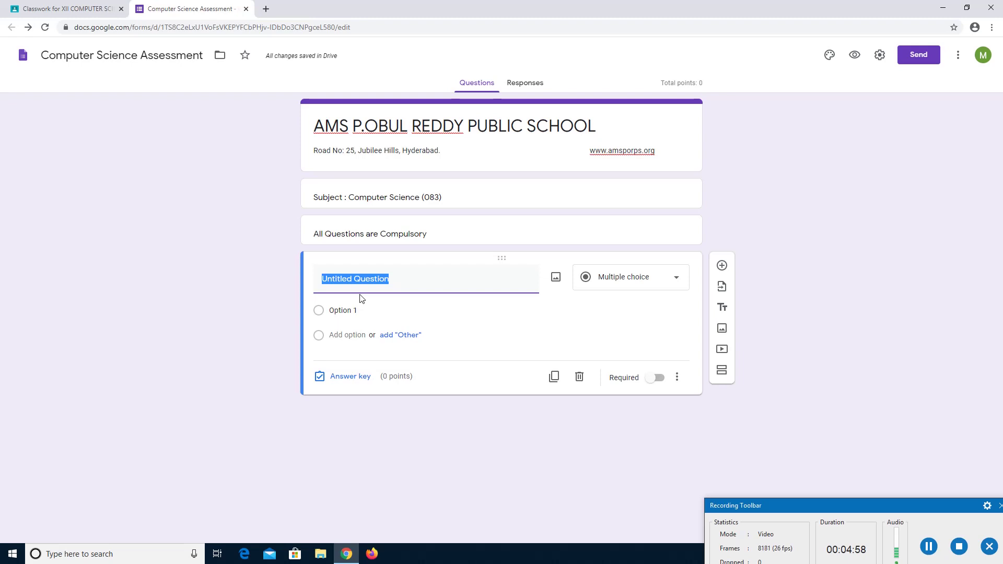
pyautogui.write('Name')
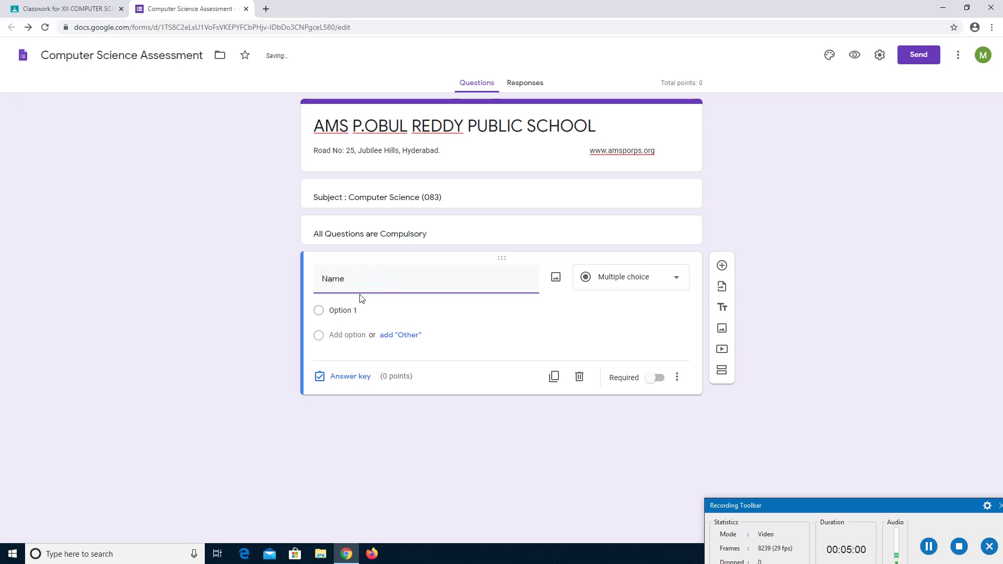
pyautogui.write(' the')
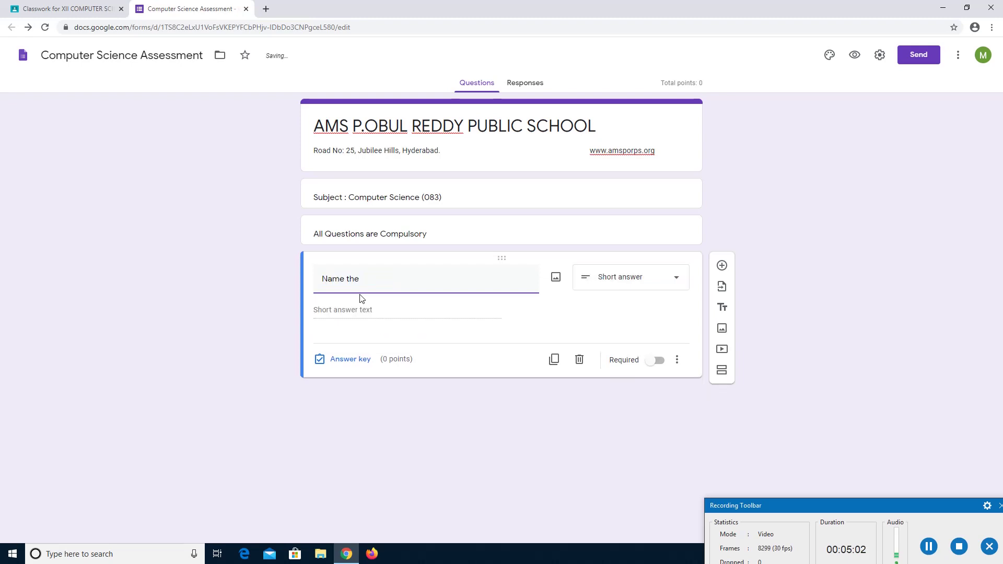
pyautogui.write(' Screen that recognizes touc')
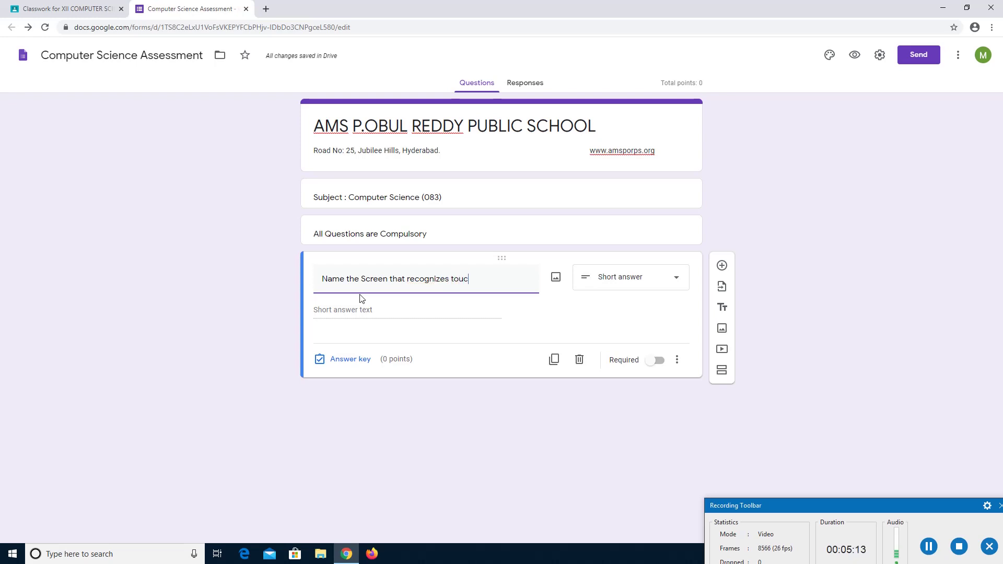
pyautogui.write('h input')
pyautogui.click(676, 278)
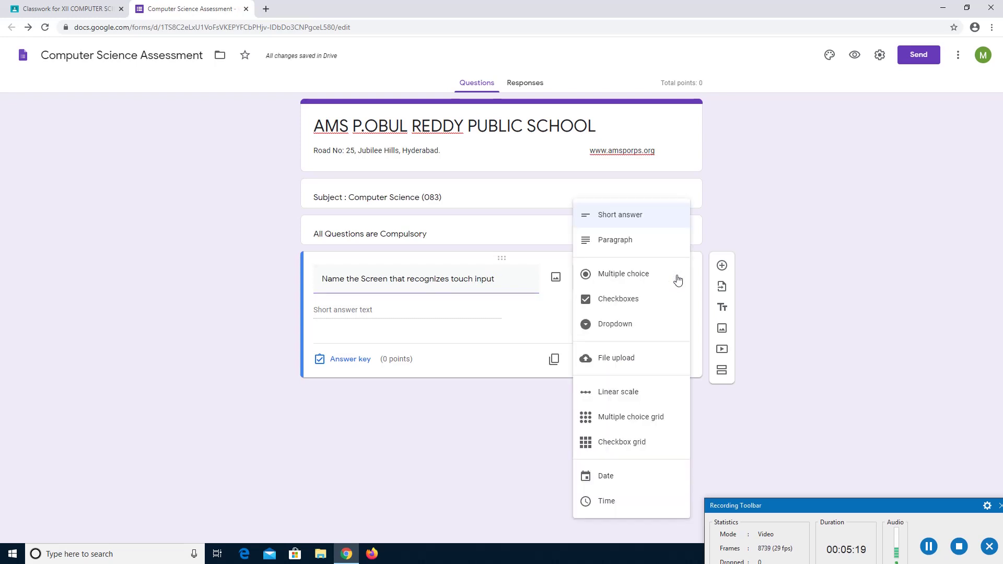
pyautogui.click(648, 277)
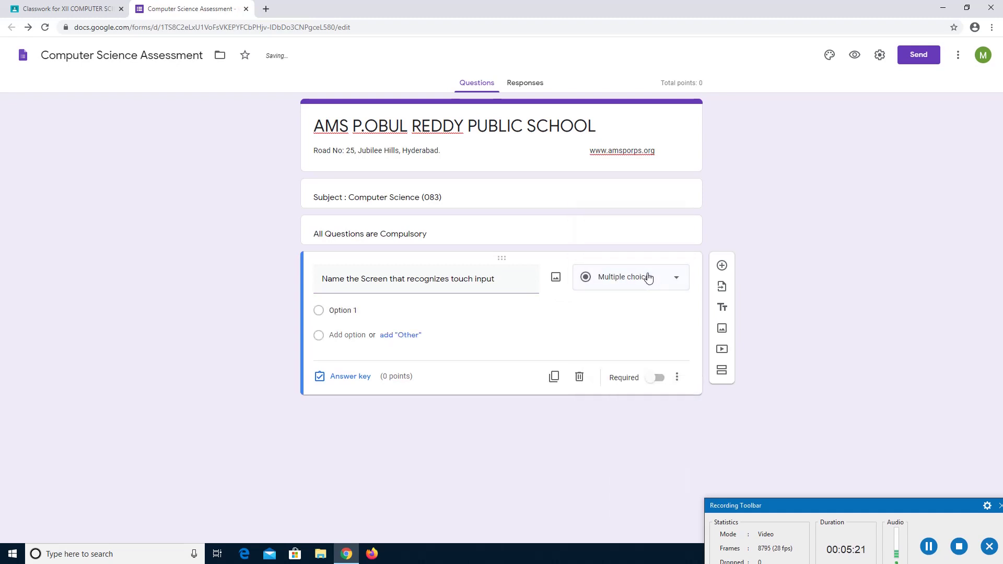
# Enter the options Recog Screen, Point Screen, Touch Screen and Android Screen.
pyautogui.click(337, 310)
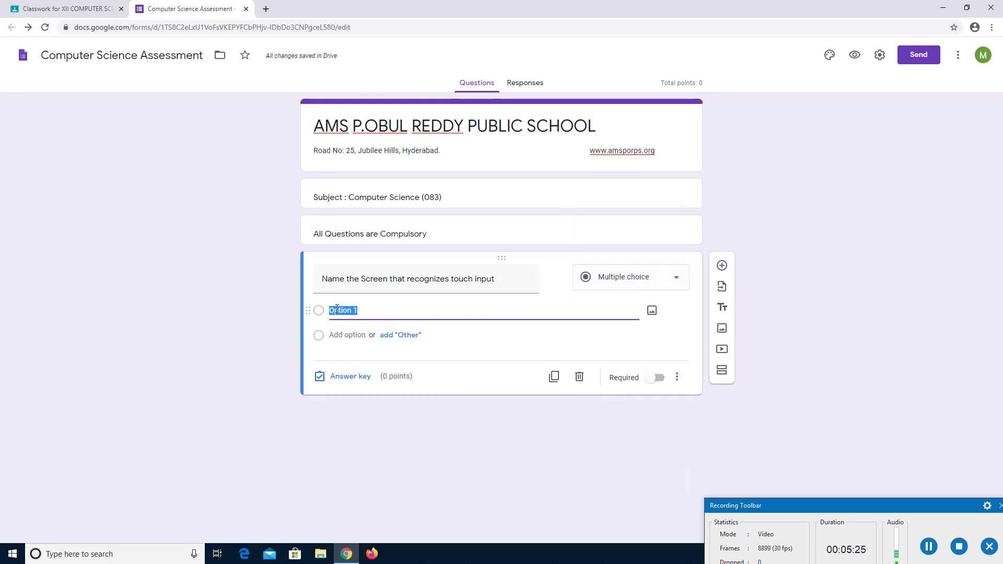
pyautogui.write('Recog Screen')
pyautogui.click(347, 334)
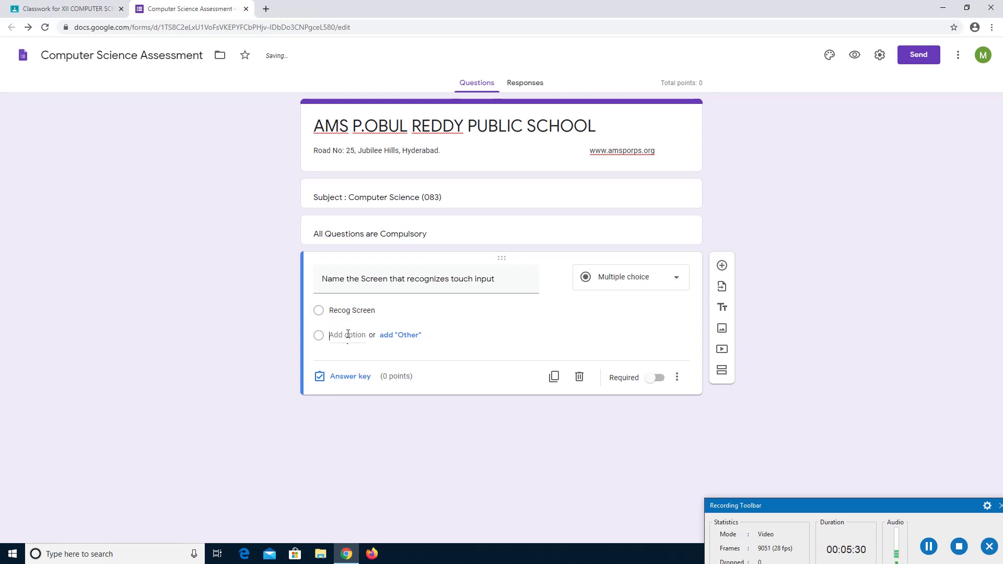
pyautogui.write('Po')
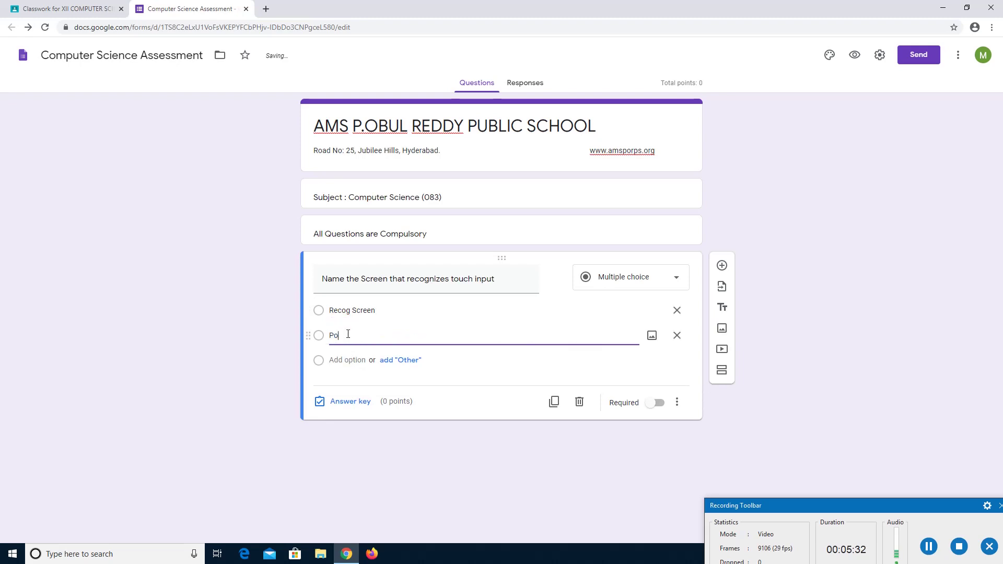
pyautogui.write('int Screen')
pyautogui.click(351, 359)
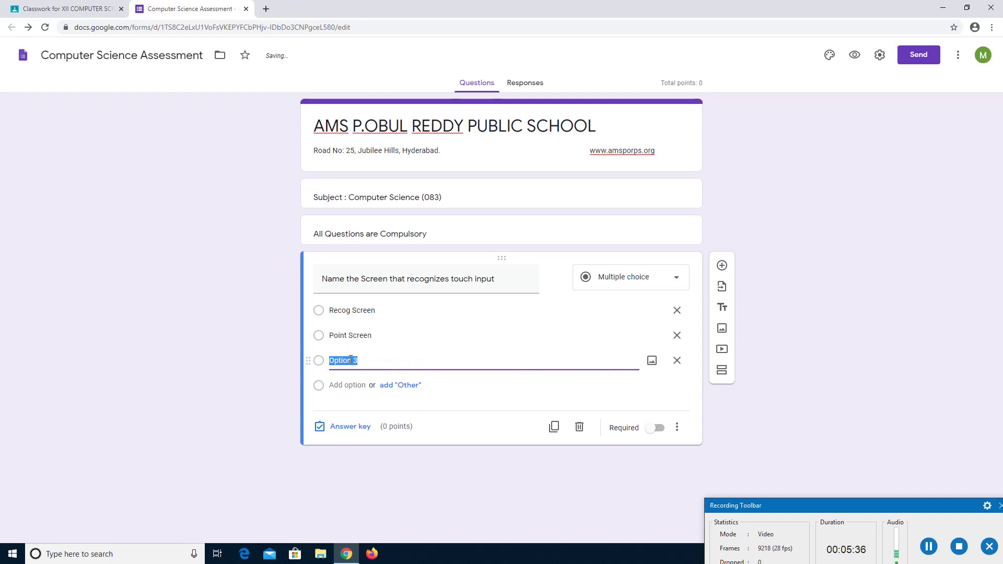
pyautogui.write('Touch Screen')
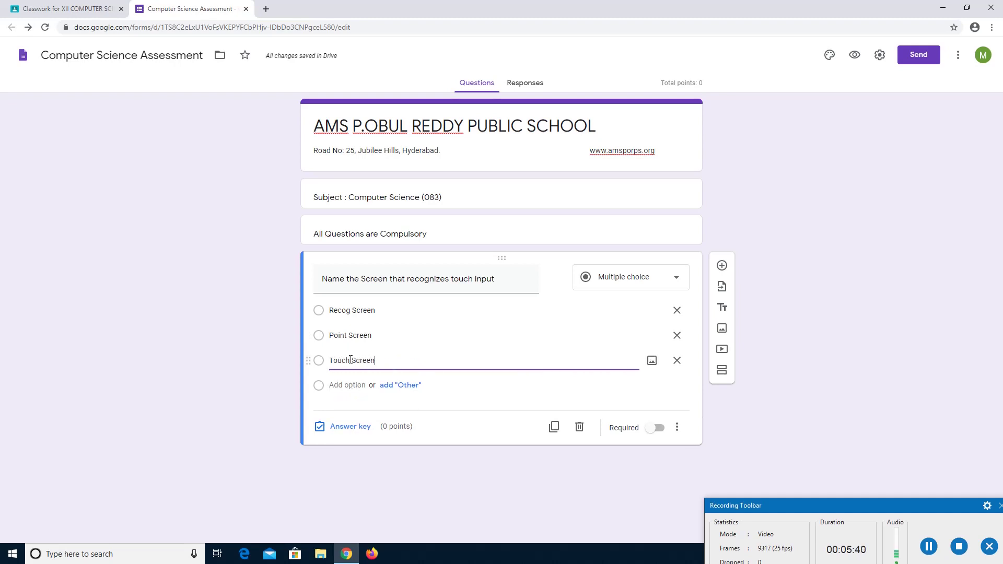
pyautogui.click(349, 385)
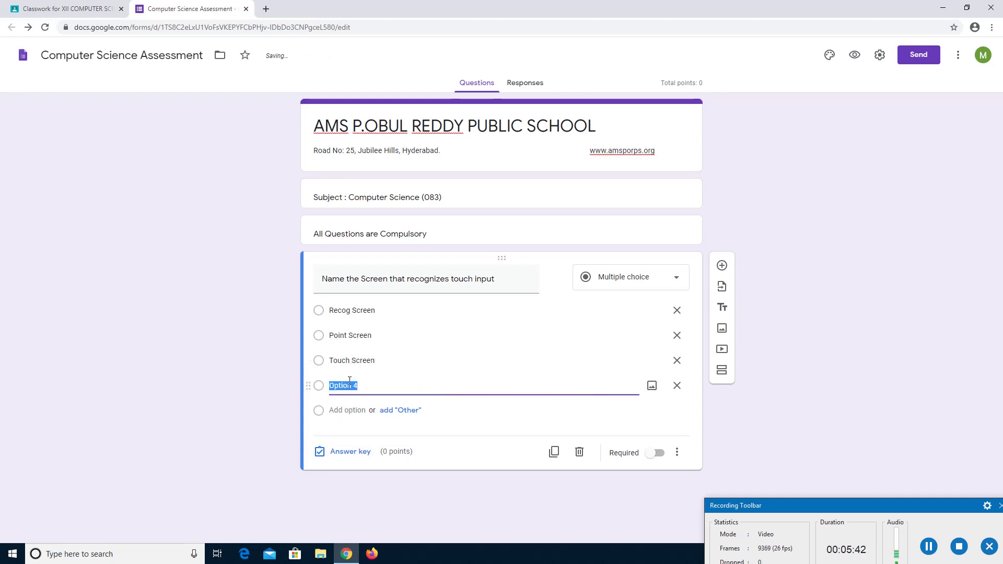
pyautogui.write('Android Scree')
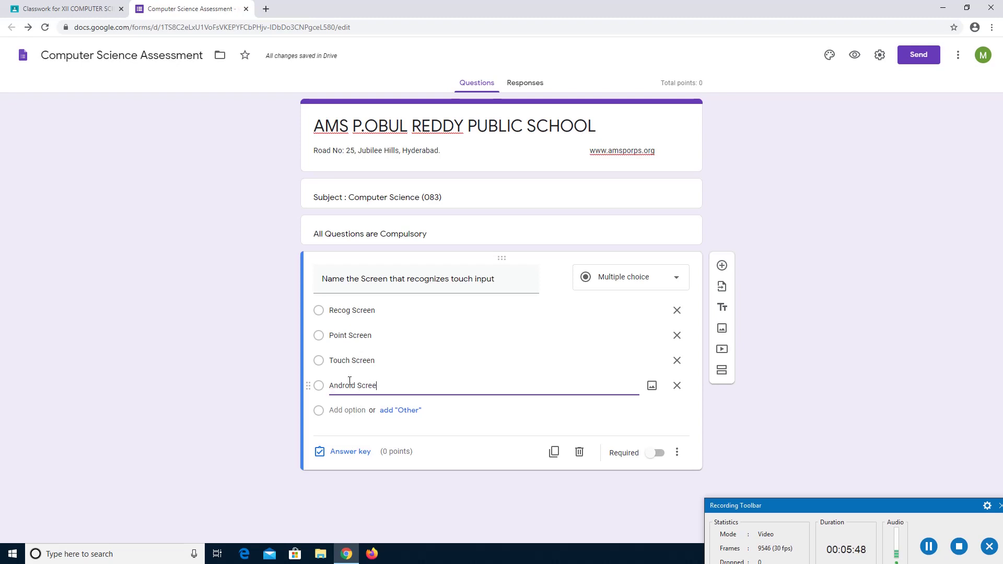
pyautogui.write('n')
# In the answer key, mark Touch Screen as correct and set the question to 2 points.
pyautogui.click(680, 406)
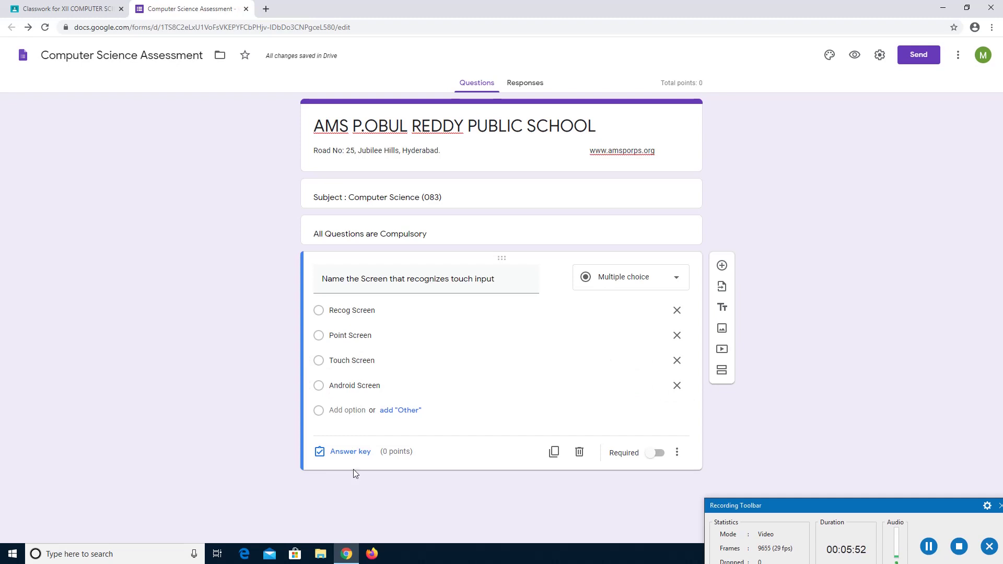
pyautogui.click(351, 453)
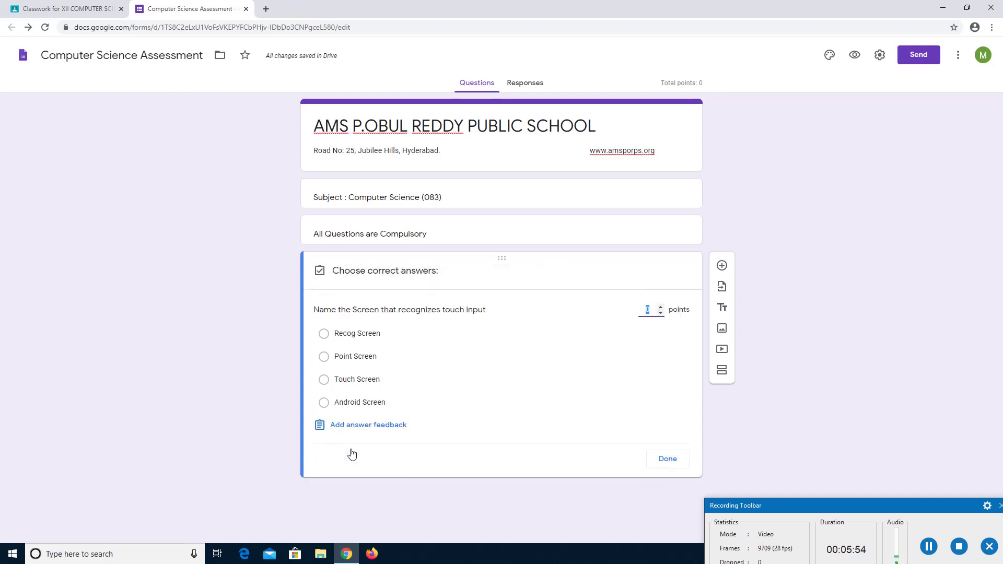
pyautogui.click(345, 385)
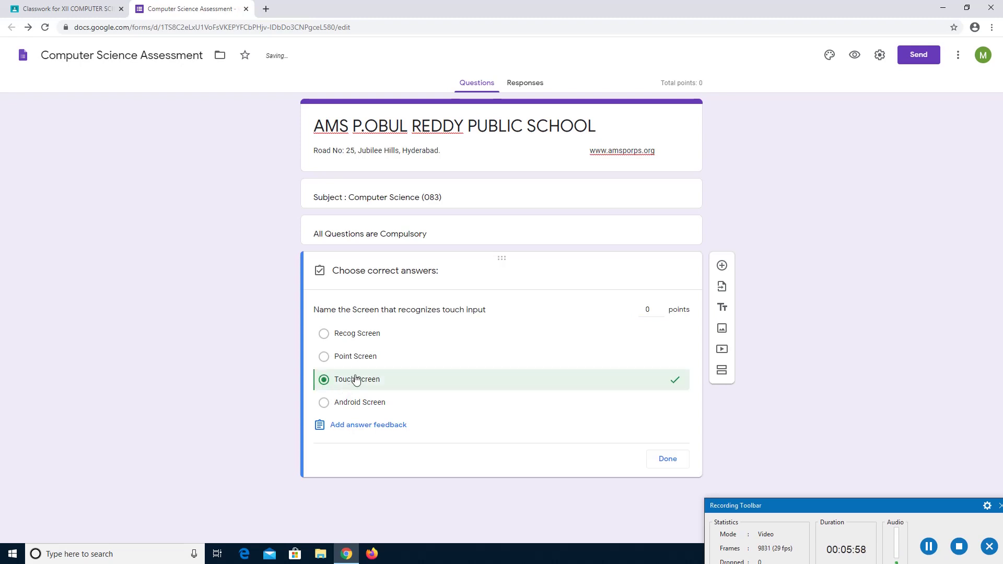
pyautogui.click(650, 309)
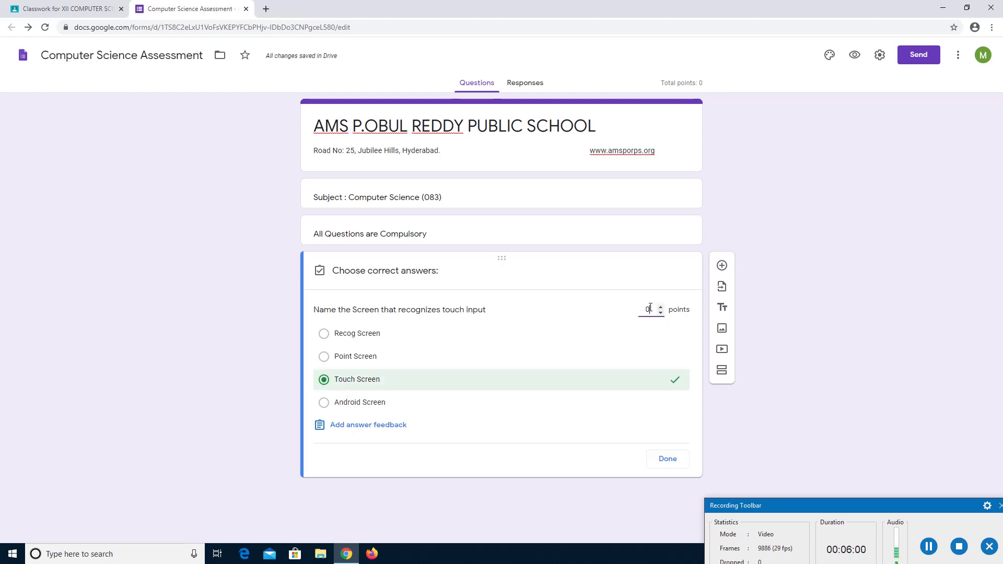
pyautogui.press('BackSpace')
pyautogui.write('2')
pyautogui.click(673, 460)
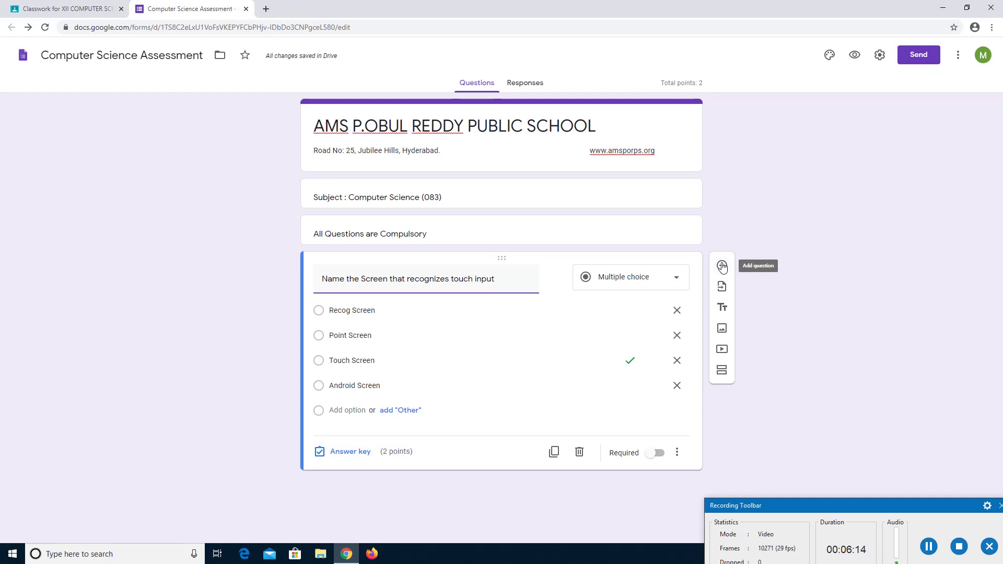
pyautogui.click(722, 266)
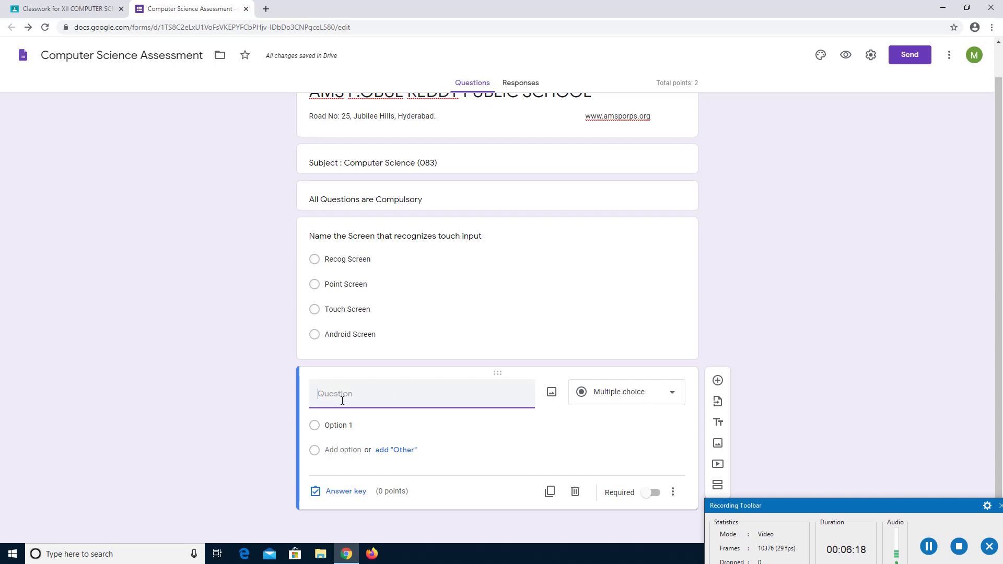
# Write the second question 'Computer Monitor is also known as' with options DVC, UVD, VDU, CCTV.
pyautogui.write('Computer Monitor is also')
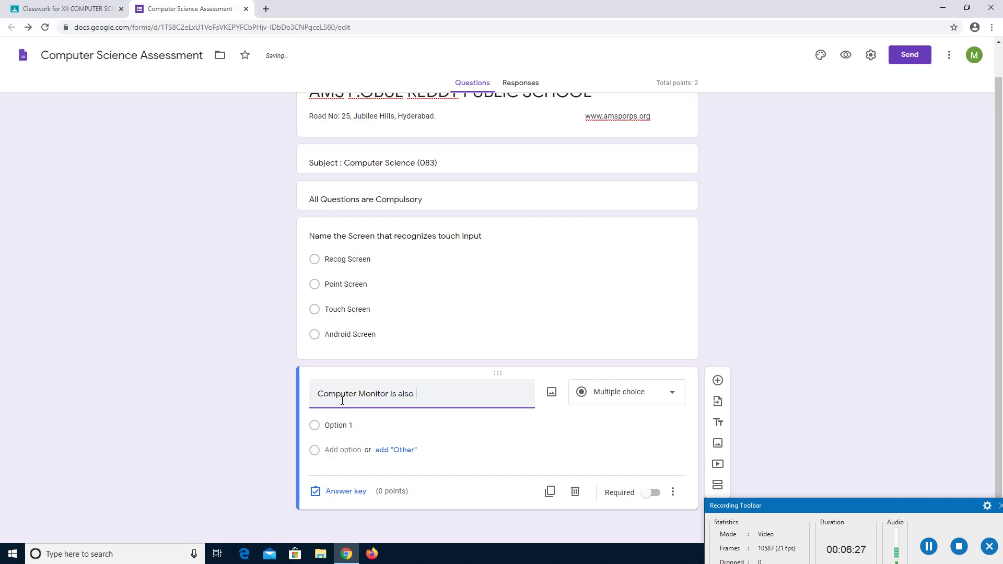
pyautogui.write(' known as')
pyautogui.click(339, 425)
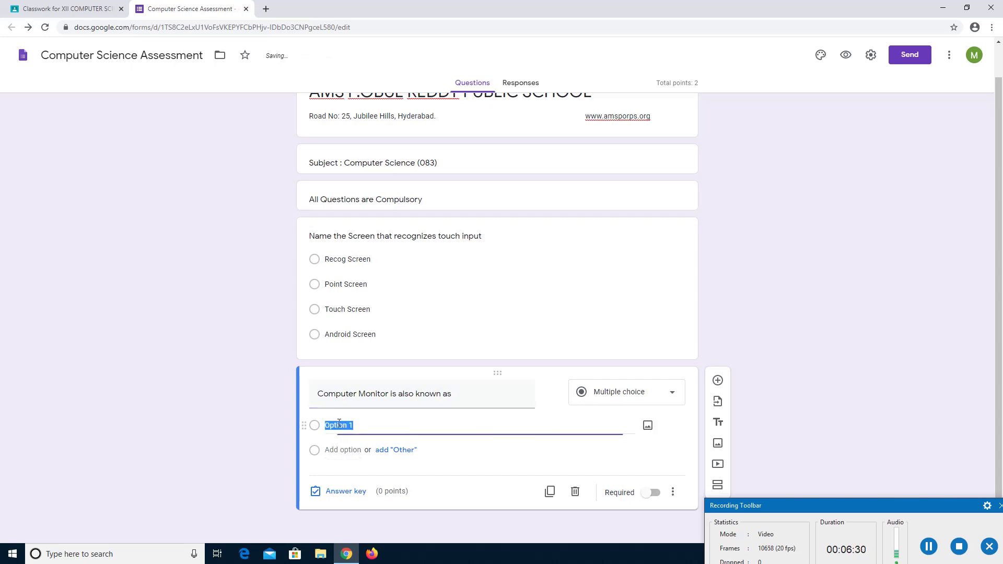
pyautogui.write('DVC')
pyautogui.click(343, 450)
pyautogui.write('UVD')
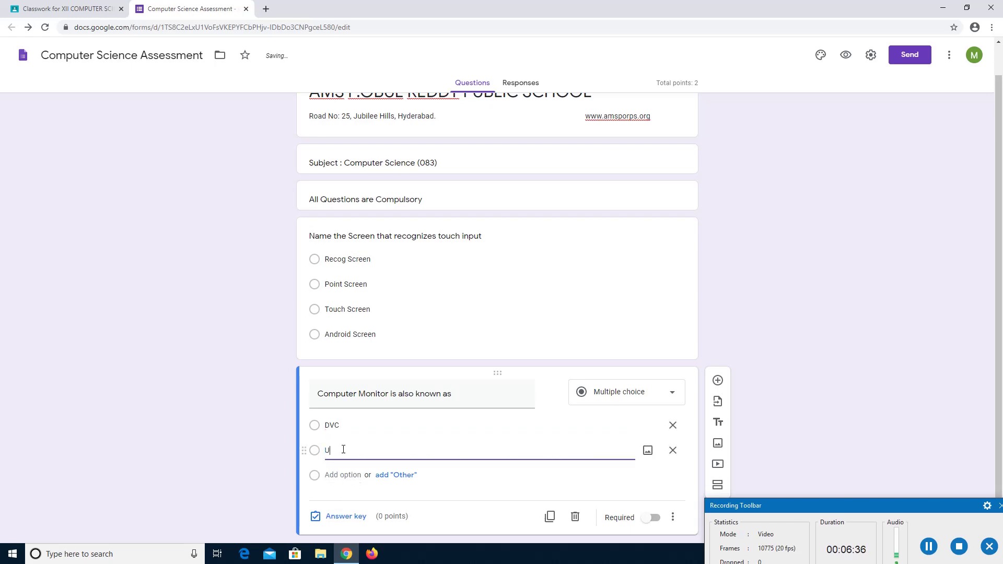
pyautogui.click(340, 476)
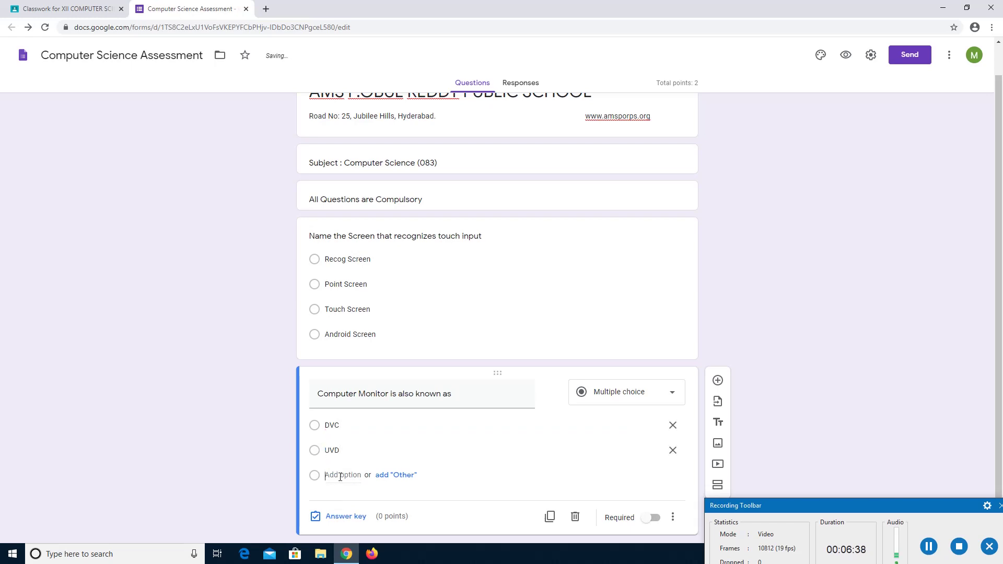
pyautogui.write('VDU')
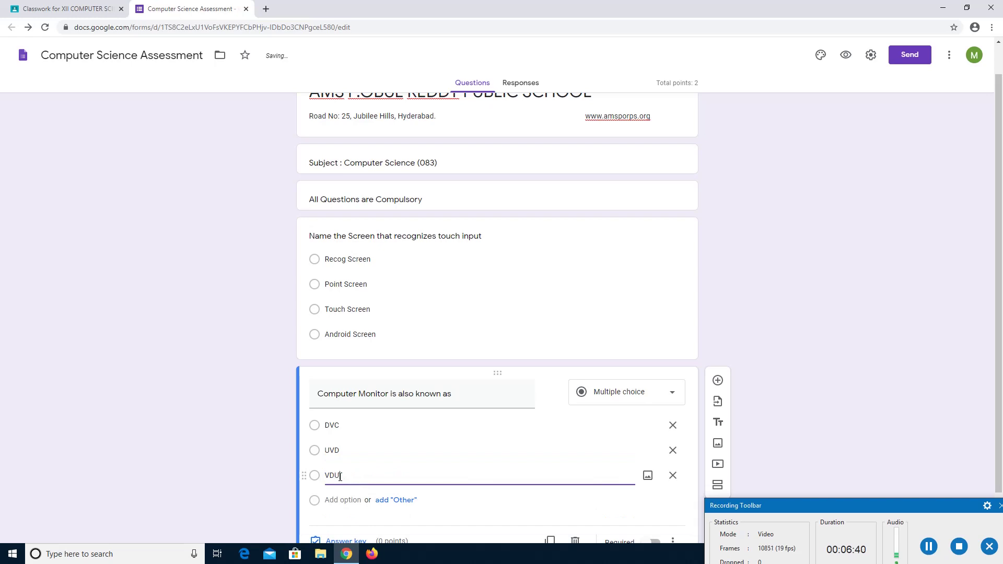
pyautogui.click(341, 500)
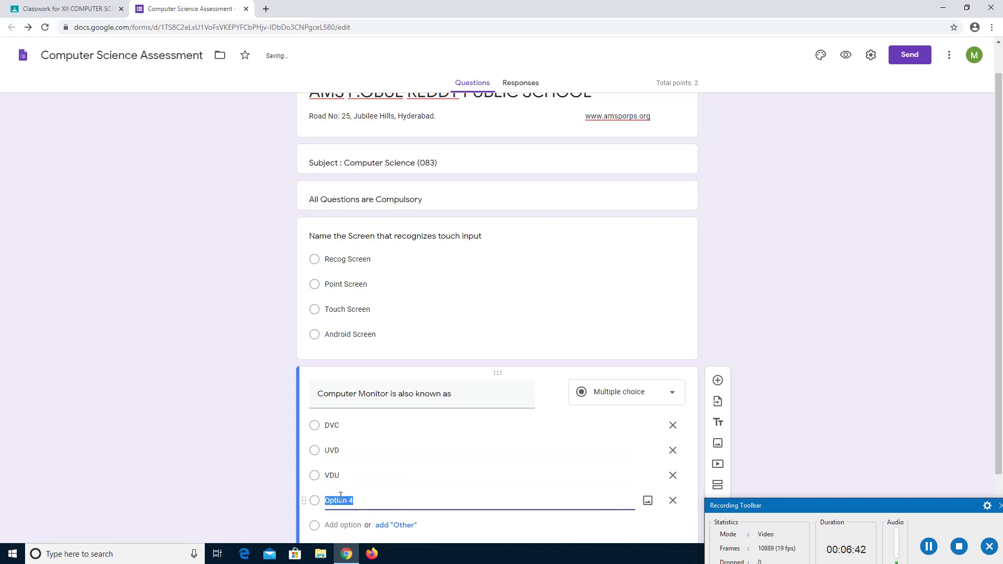
pyautogui.write('CCTV')
pyautogui.click(901, 412)
pyautogui.scroll(-1, 1001, 396)
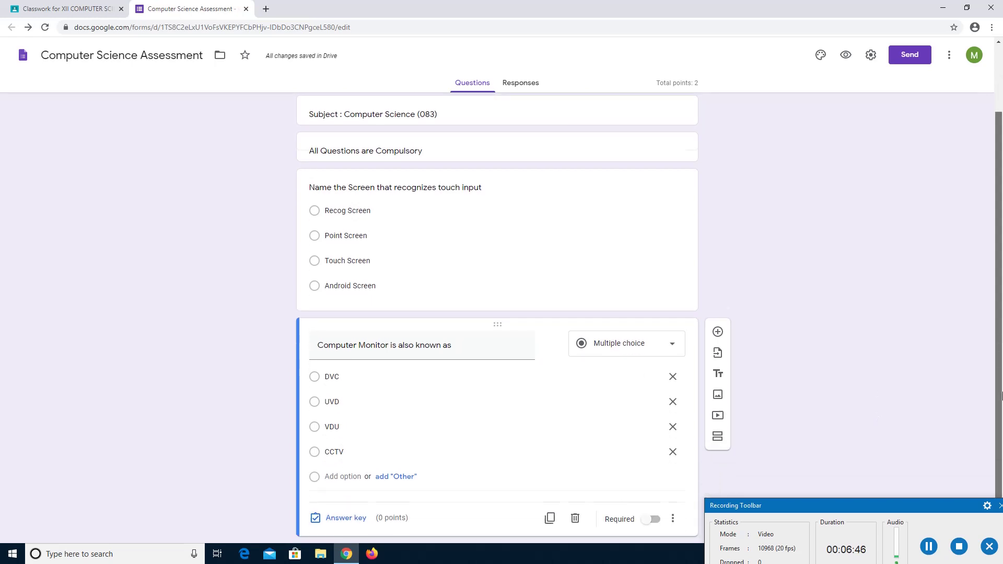
pyautogui.scroll(-1, 1001, 396)
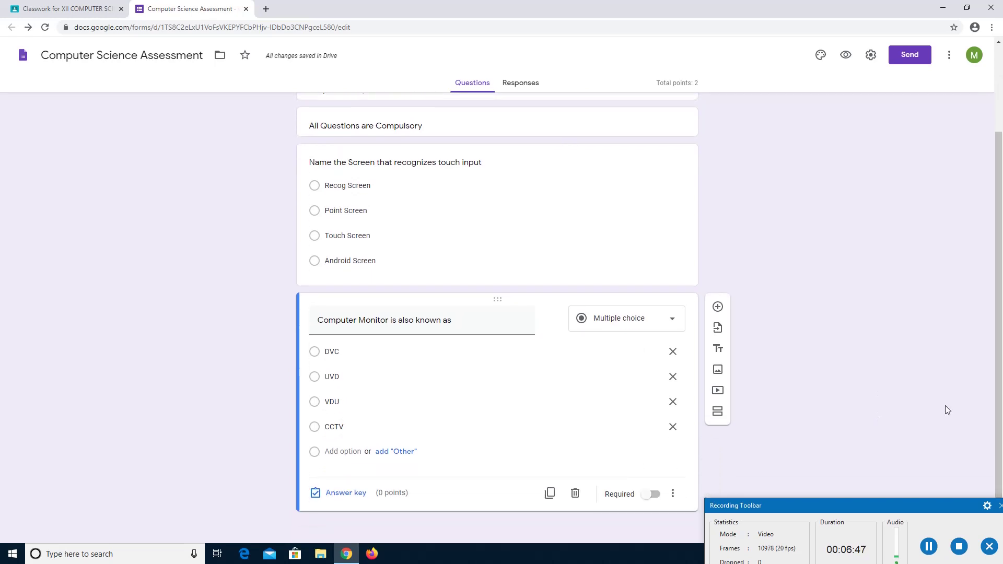
# Mark VDU as the monitor question's correct answer worth 2 points, then add a blank third question.
pyautogui.click(346, 494)
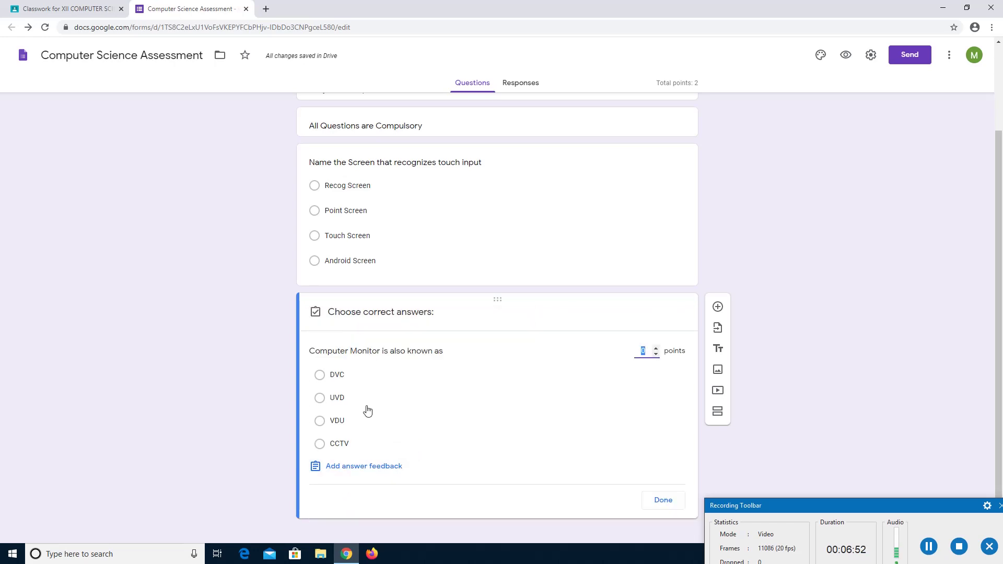
pyautogui.click(332, 419)
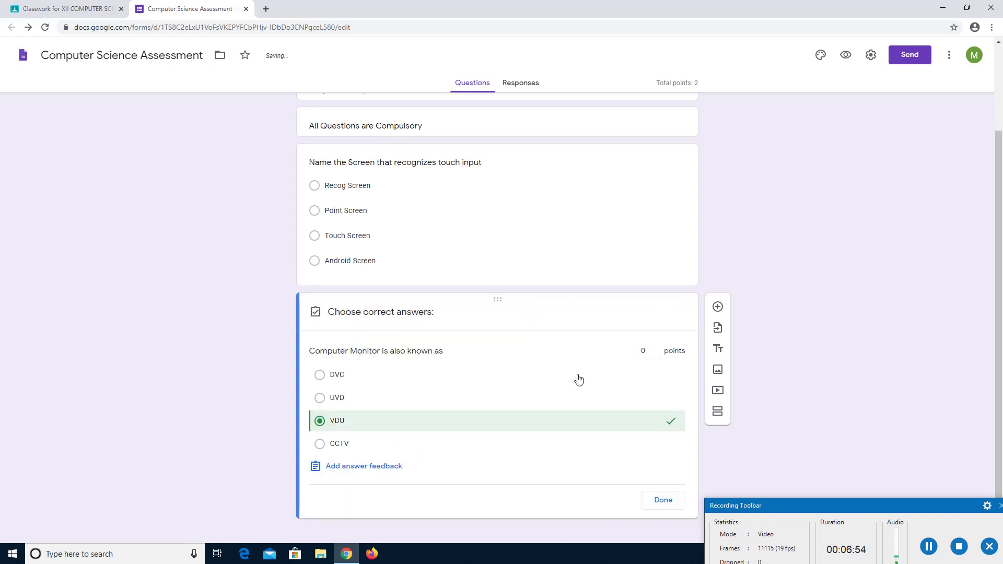
pyautogui.click(646, 355)
pyautogui.click(662, 500)
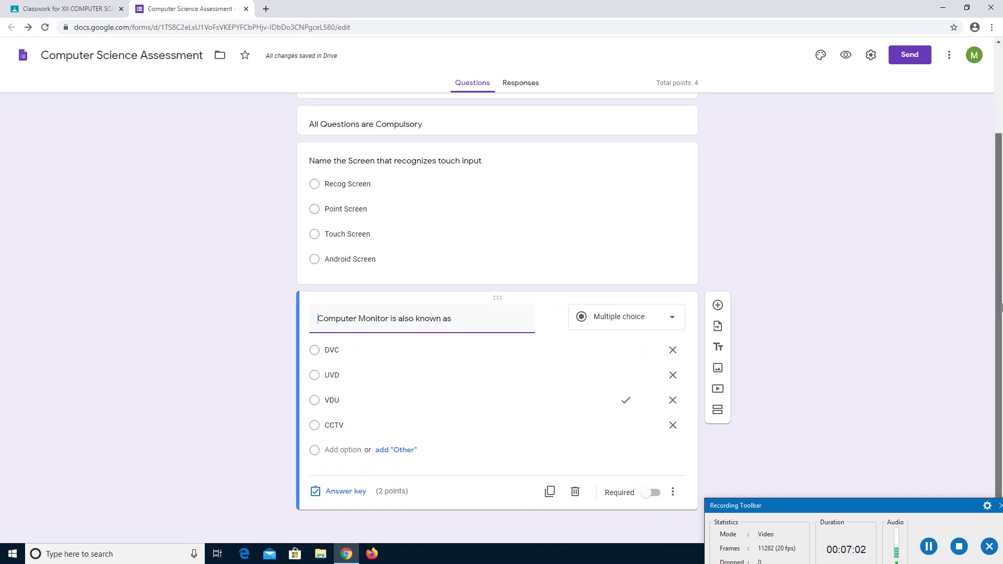
pyautogui.click(718, 305)
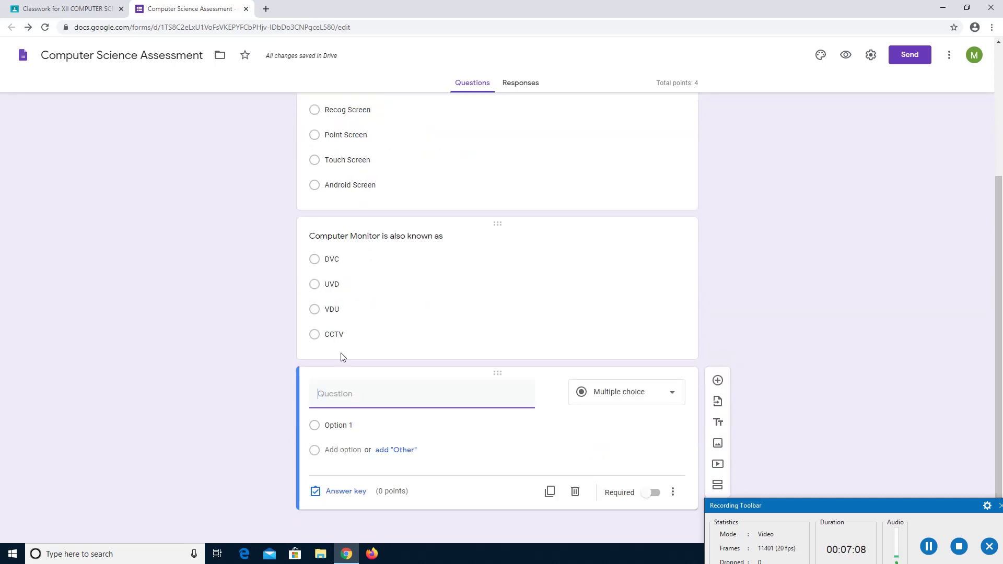
# Title the third question 'Arrange the units of memory TB, KB, GB, MB in ascending order'.
pyautogui.write('Arrange the')
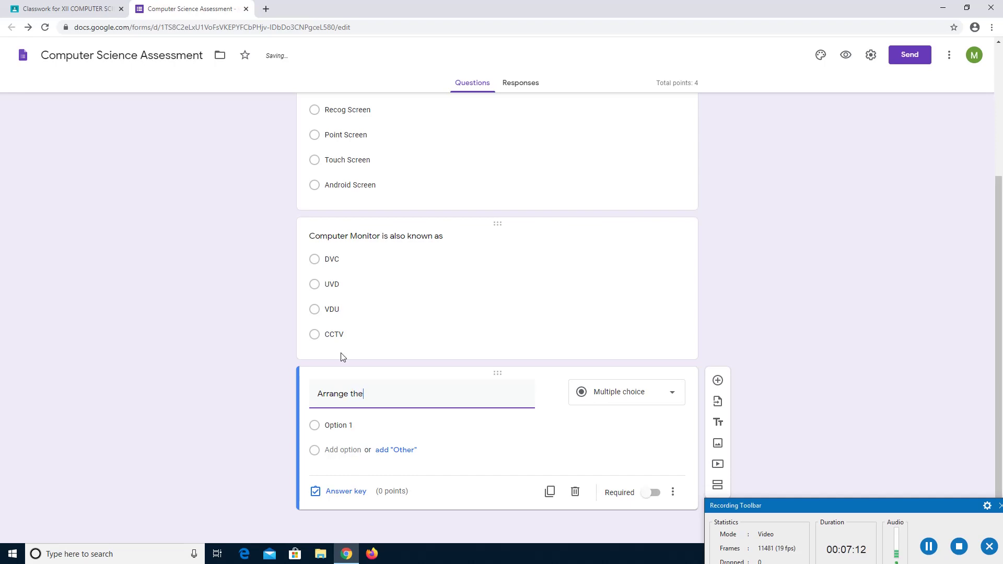
pyautogui.write(' units of memory TB,')
pyautogui.write('bB, MB')
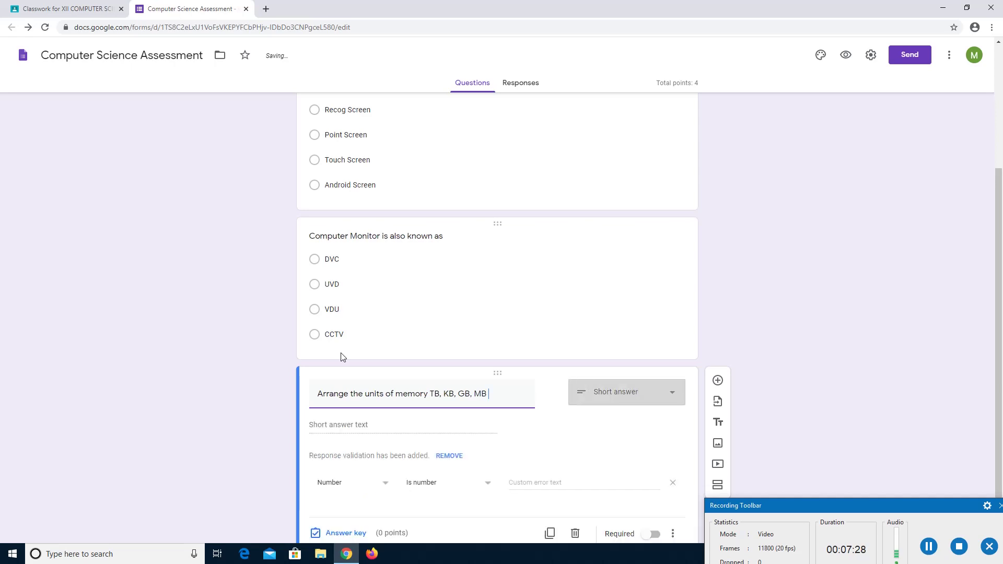
pyautogui.write(' in asc')
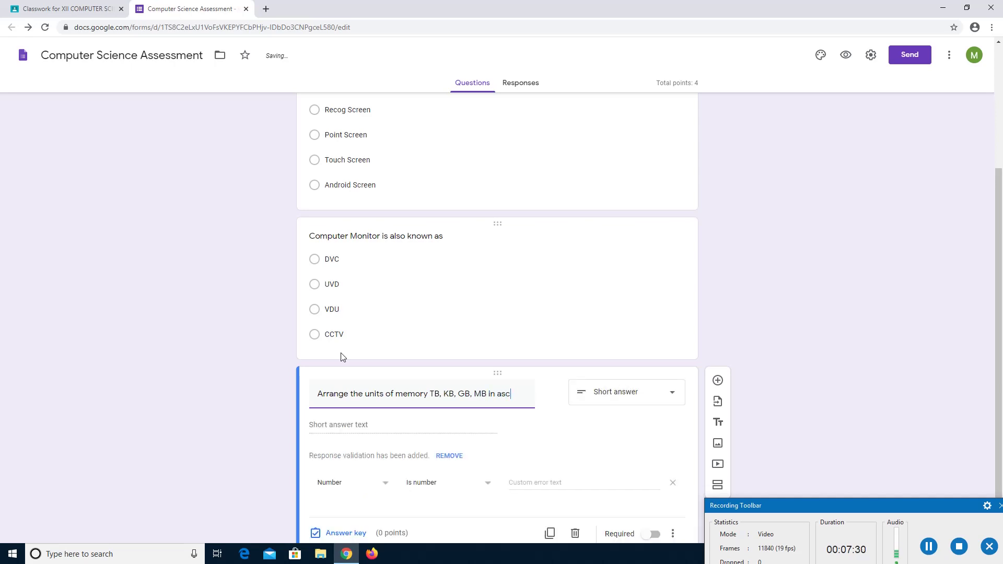
pyautogui.write('ending or')
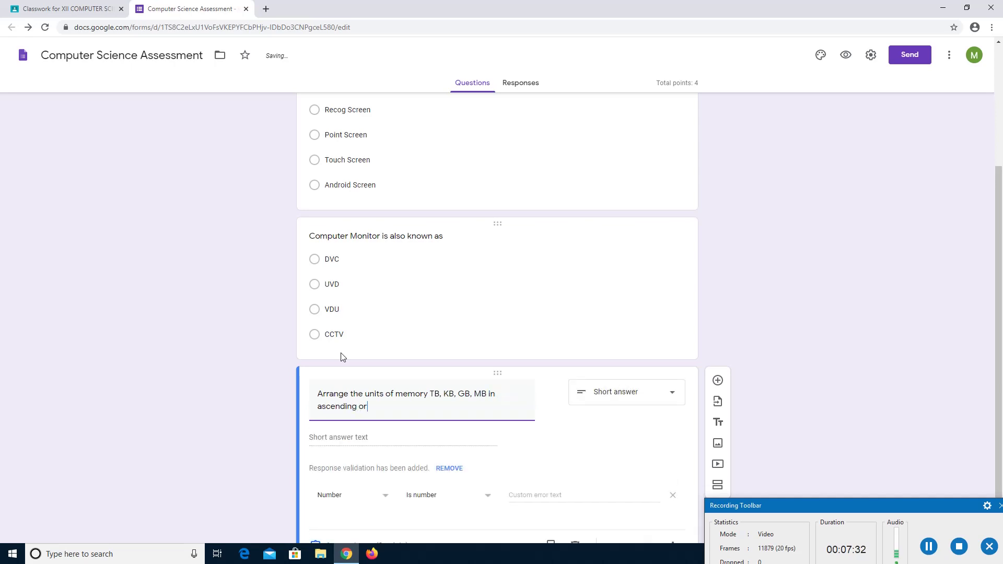
pyautogui.write('der')
pyautogui.click(674, 393)
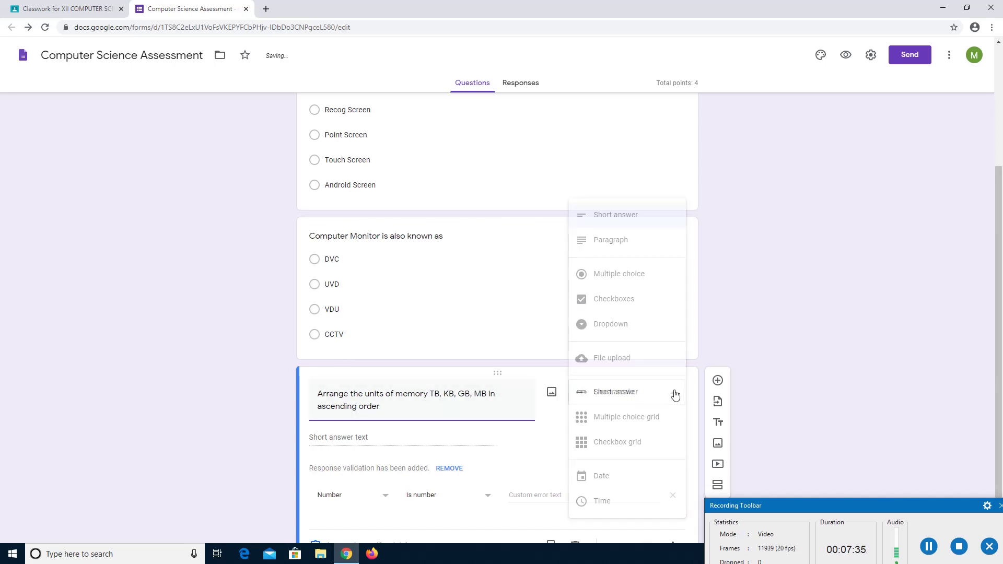
# Switch to multiple choice with options TB>MB>GB>KB, MB>GB>TB>KB, TB>GB>MB>KB and None.
pyautogui.click(645, 285)
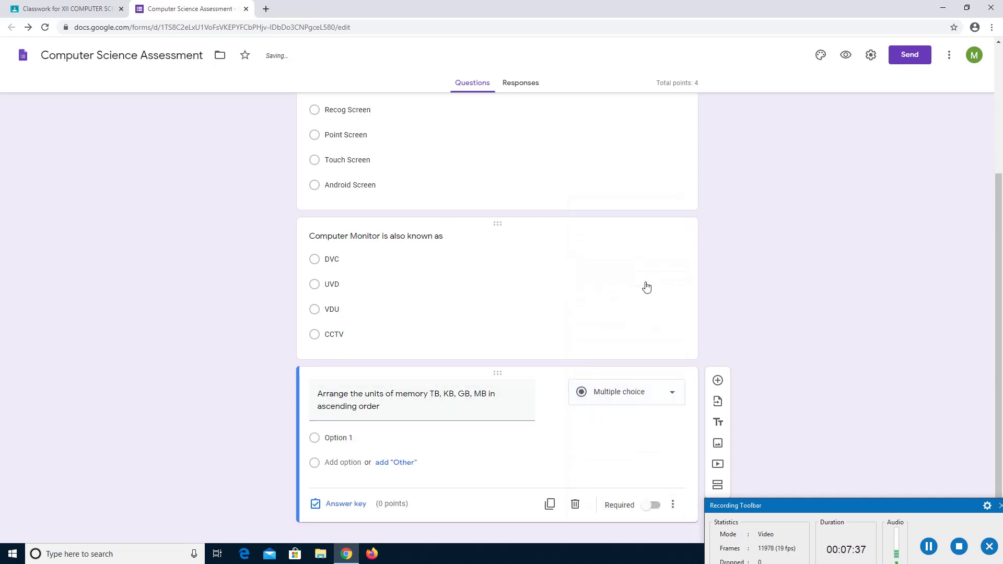
pyautogui.click(335, 437)
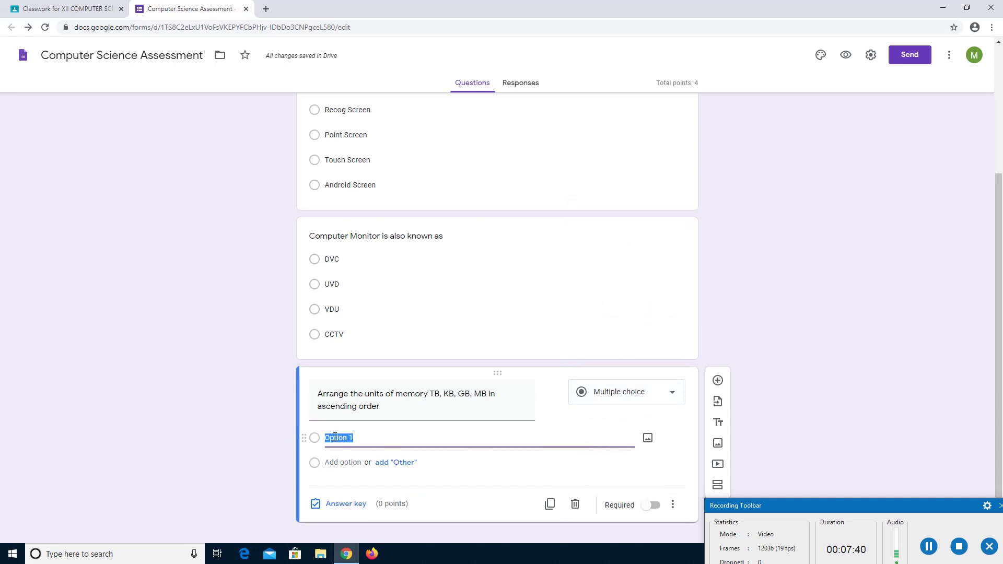
pyautogui.write('TB>MB>GB>KB')
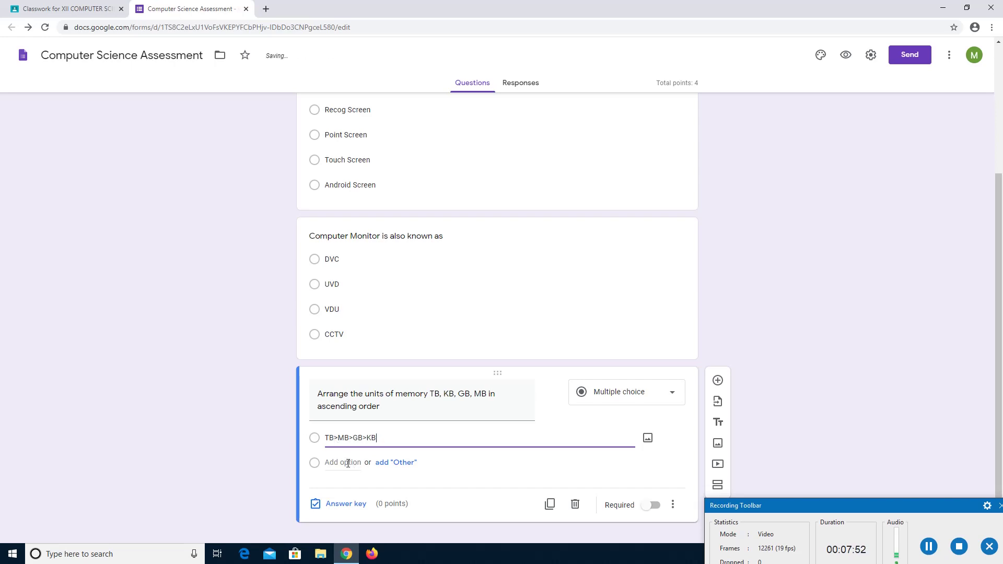
pyautogui.click(342, 463)
pyautogui.click(377, 440)
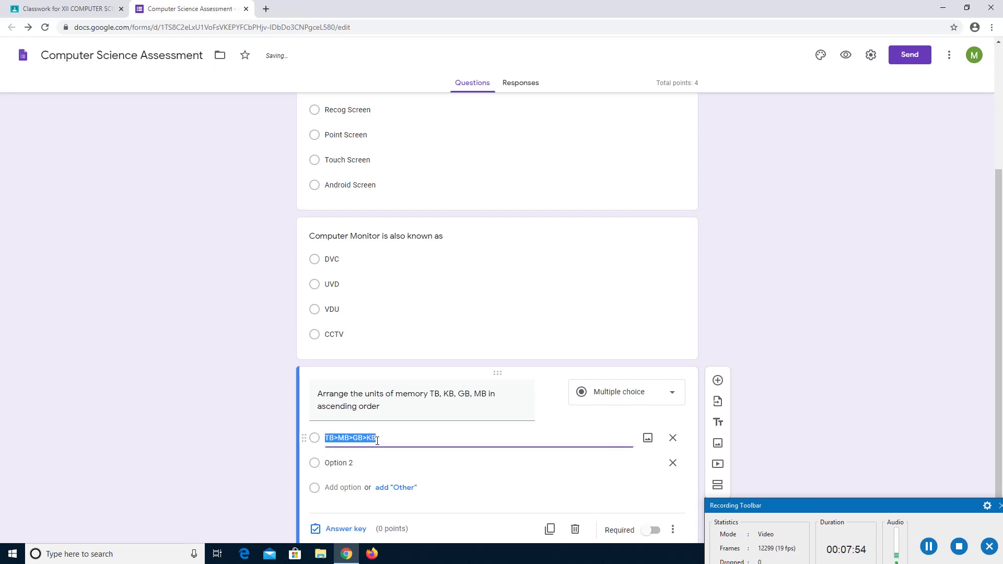
pyautogui.click(342, 468)
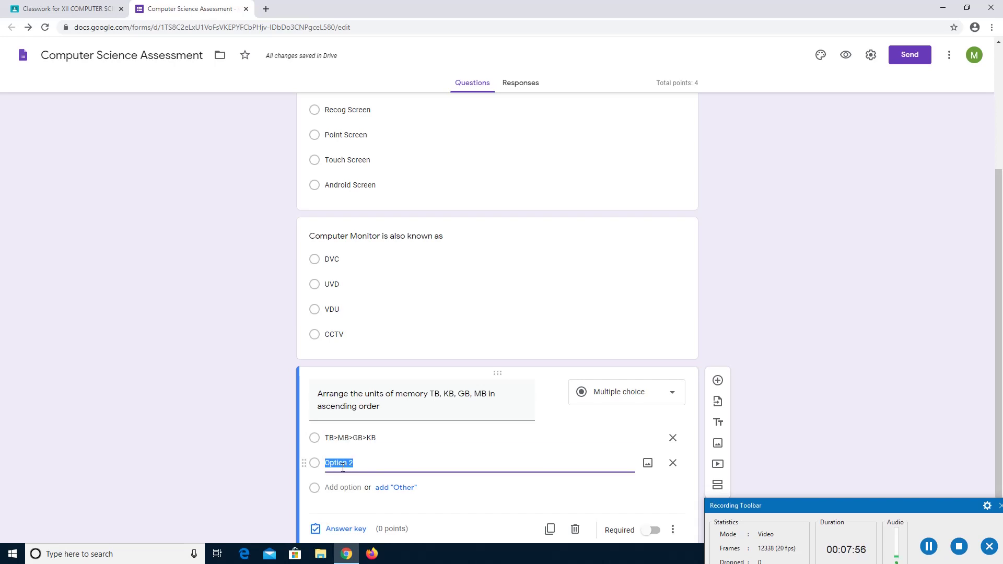
pyautogui.write('MB')
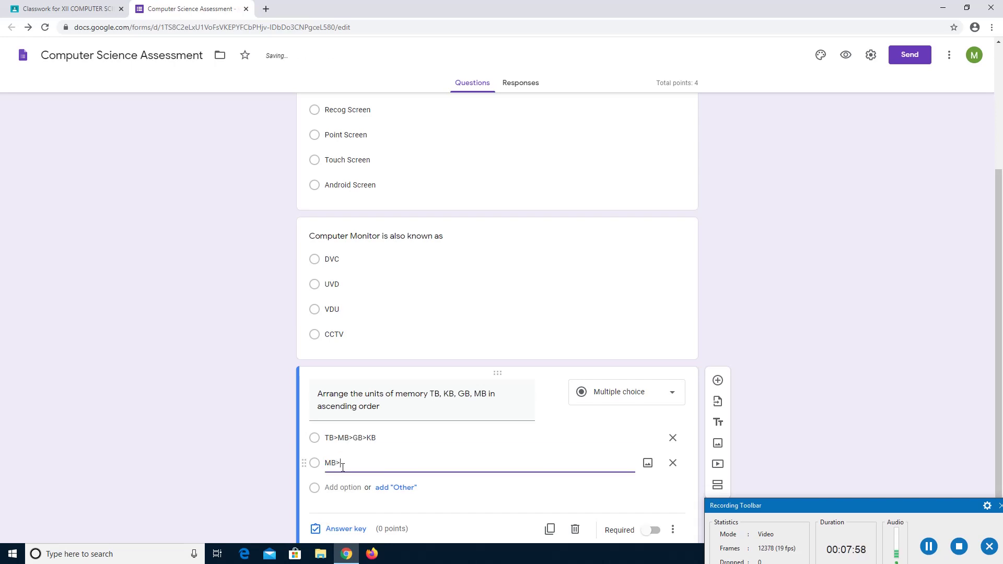
pyautogui.write('>GB>TB>KB')
pyautogui.click(343, 487)
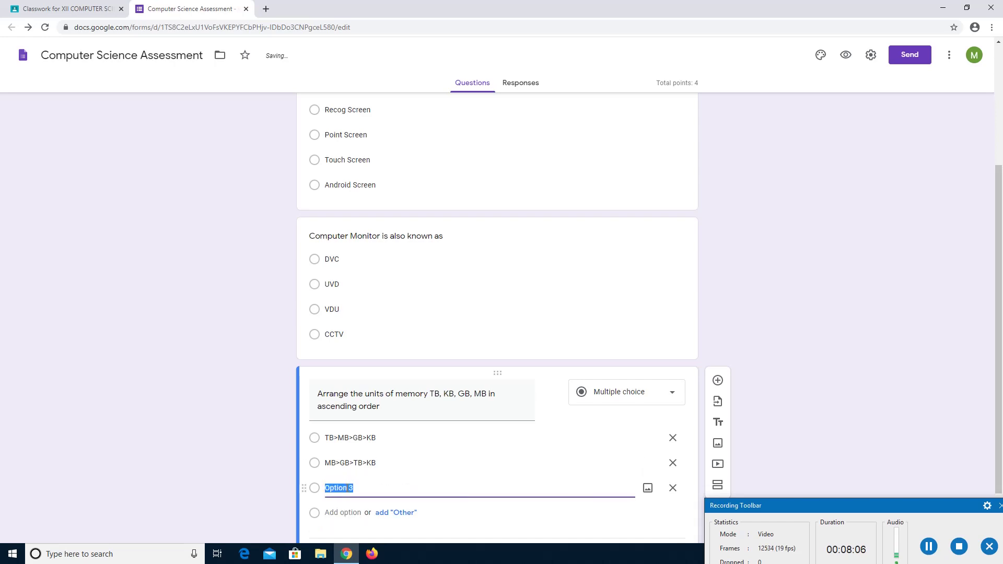
pyautogui.write('TB>GB>MB')
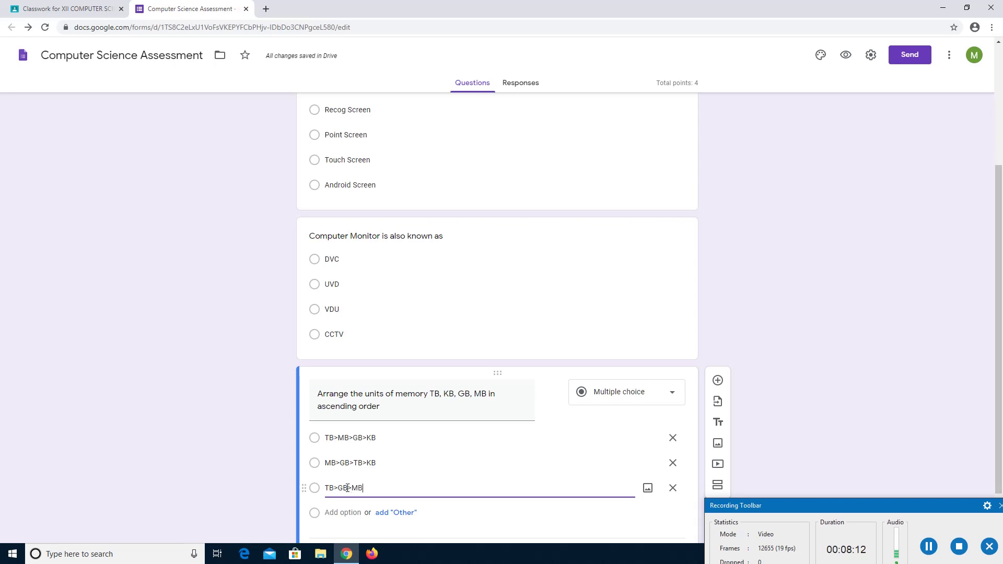
pyautogui.write('>KB')
pyautogui.click(347, 513)
pyautogui.write('No')
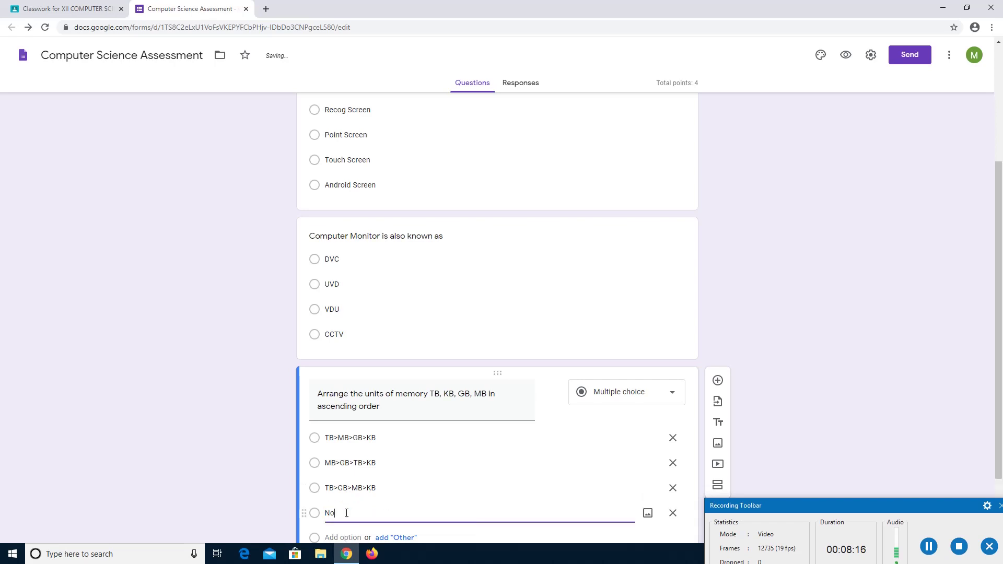
pyautogui.write('ne')
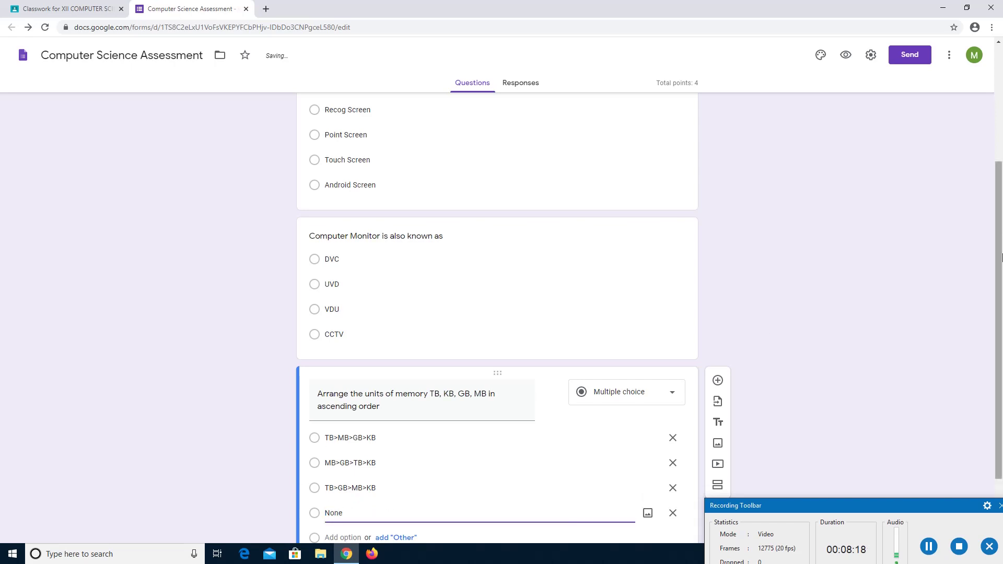
pyautogui.scroll(-2, 1000, 253)
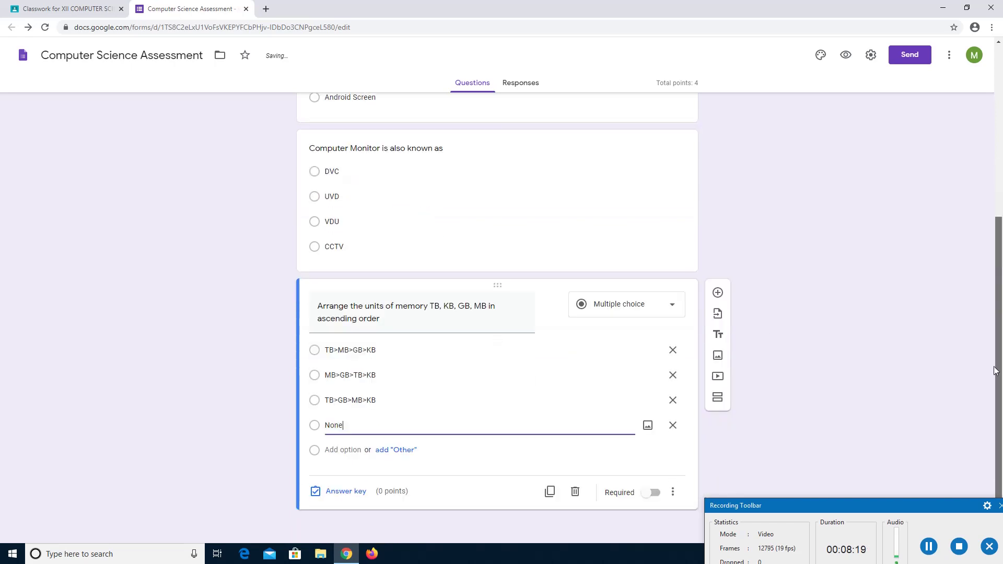
# Set TB>GB>MB>KB as the memory question's correct answer worth 2 points, making the total 6.
pyautogui.click(338, 494)
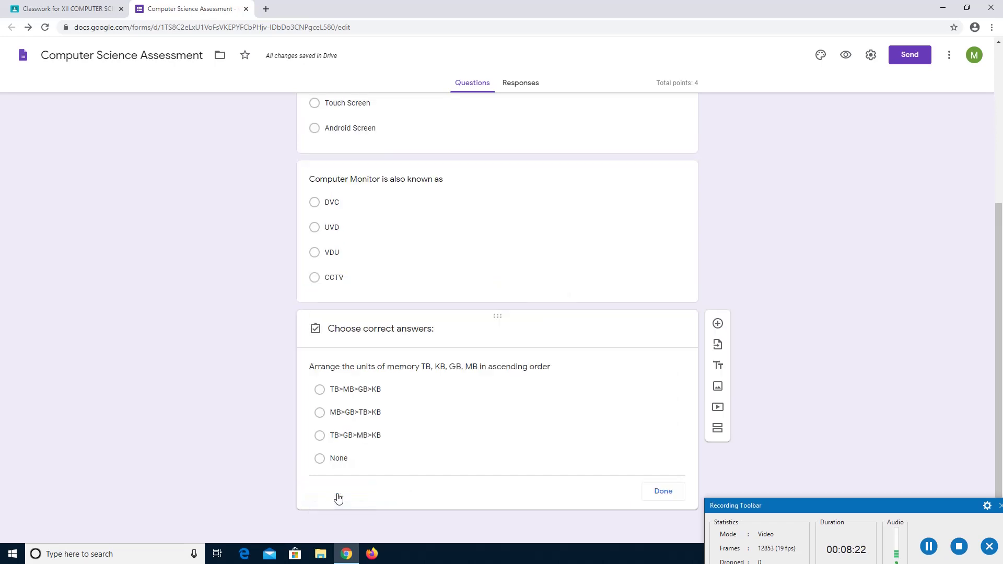
pyautogui.click(350, 418)
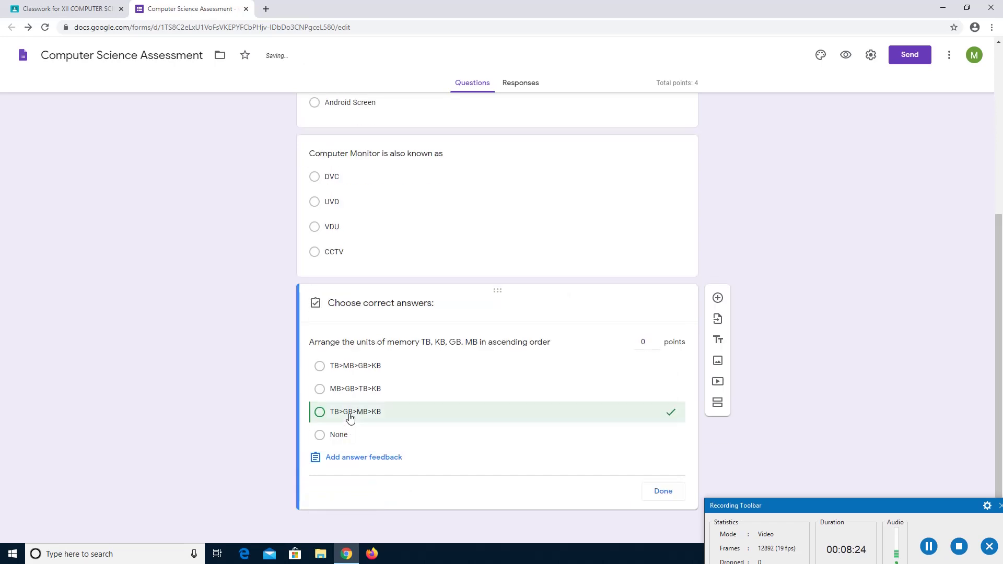
pyautogui.click(647, 339)
pyautogui.write('2')
pyautogui.click(663, 490)
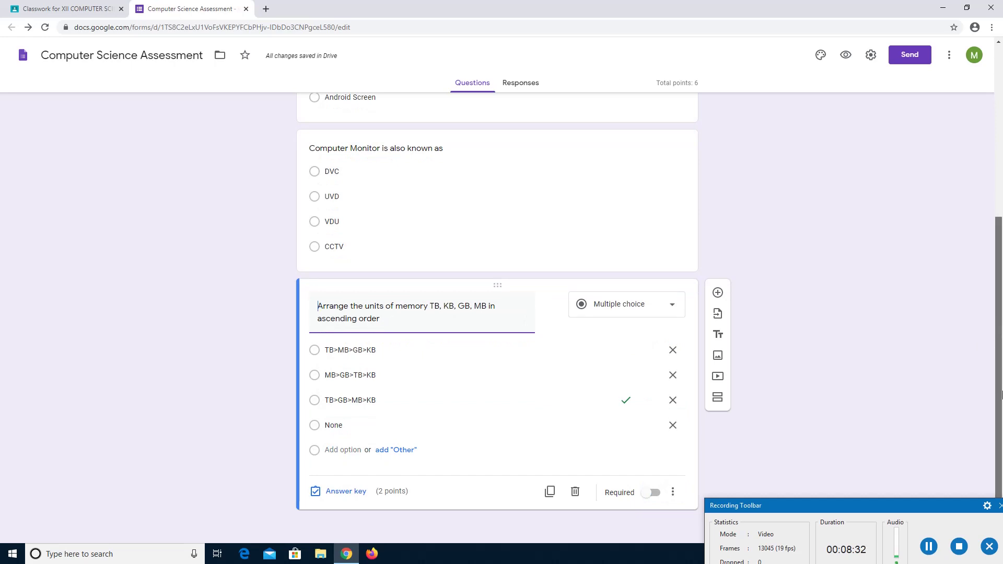
# Add a new question titled 'Which one of these stores more data than a DVD'.
pyautogui.click(718, 294)
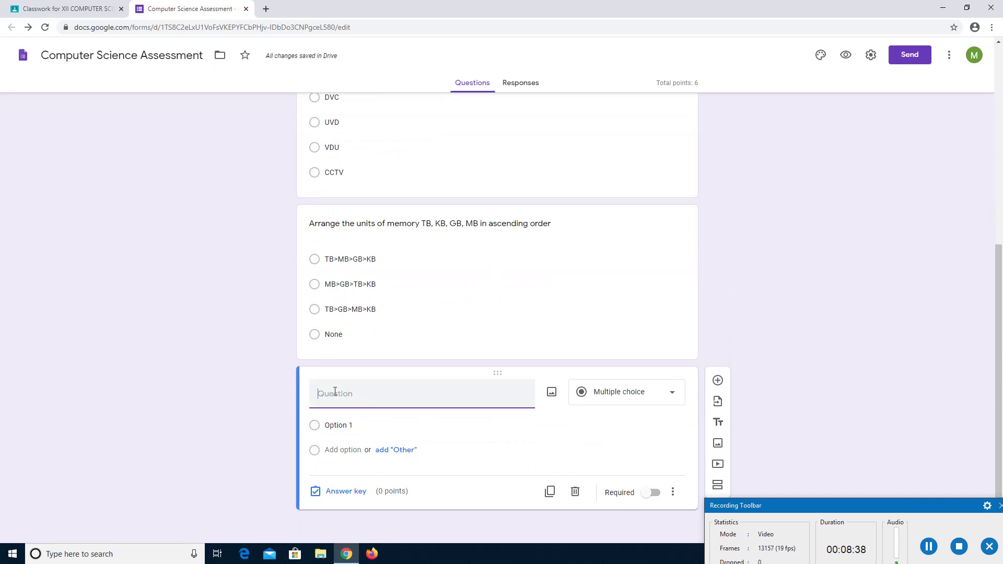
pyautogui.write('Which one of these')
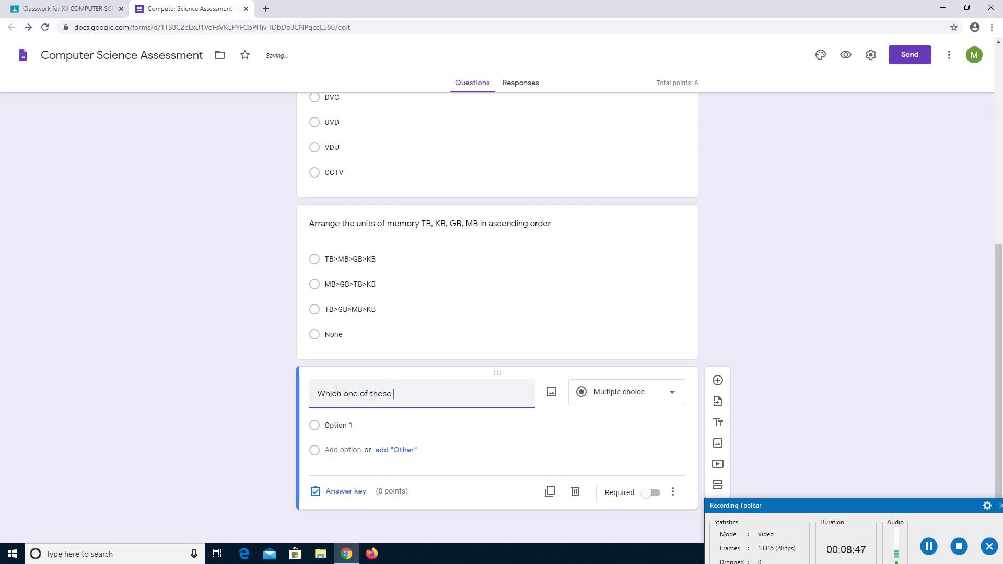
pyautogui.write(' stores')
pyautogui.write(' more data')
pyautogui.write('th')
pyautogui.press('BackSpace')
pyautogui.press('BackSpace')
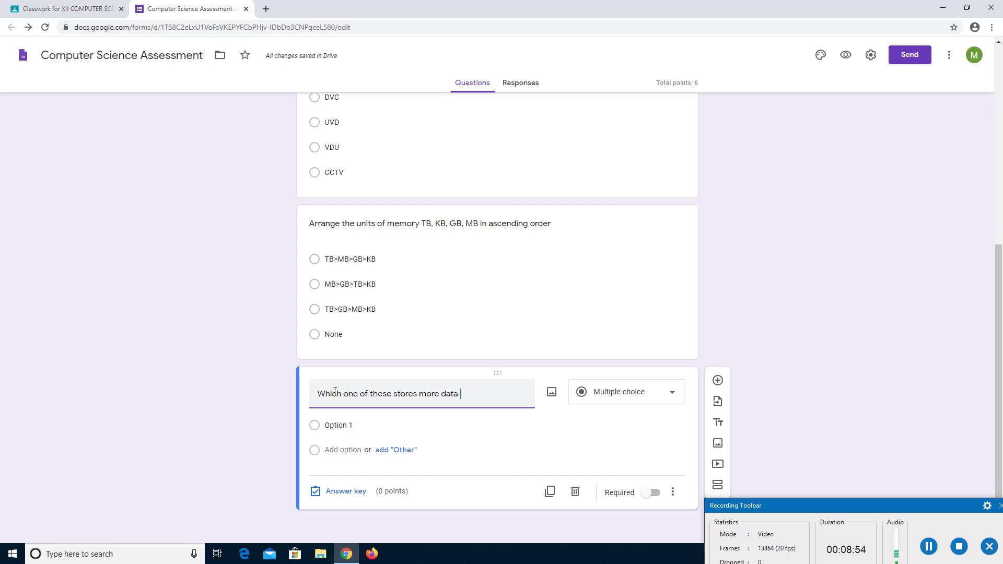
pyautogui.write('than a DVD')
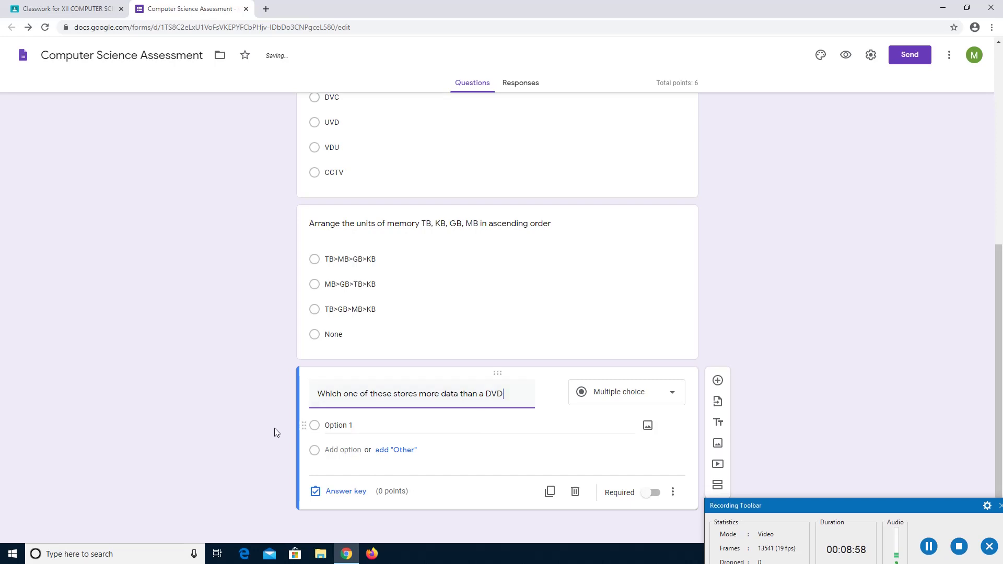
# Enter the answer options CD-ROM, Floppy, Blue Ray Disk and Red Ray DIsk.
pyautogui.click(335, 424)
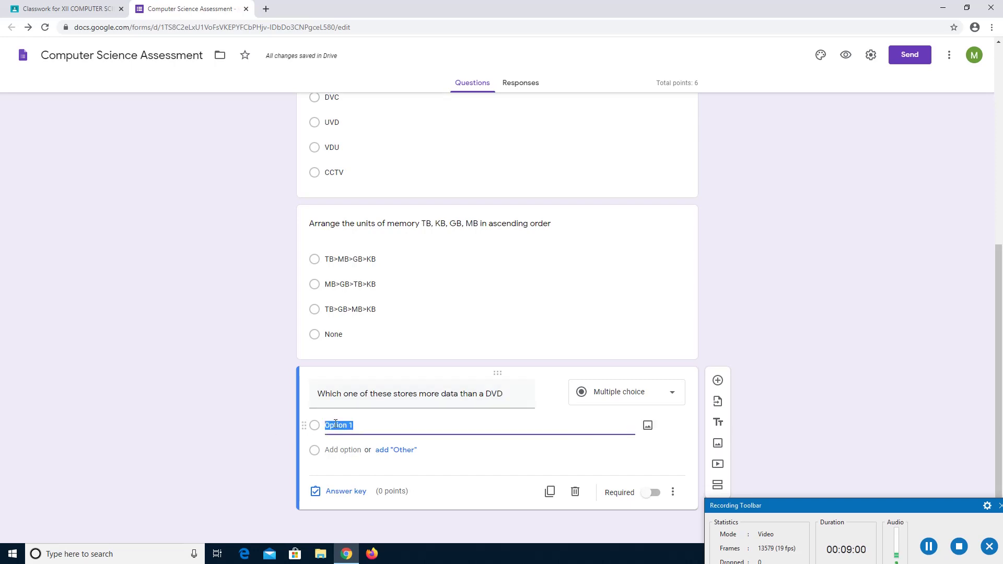
pyautogui.write('CD-ROM')
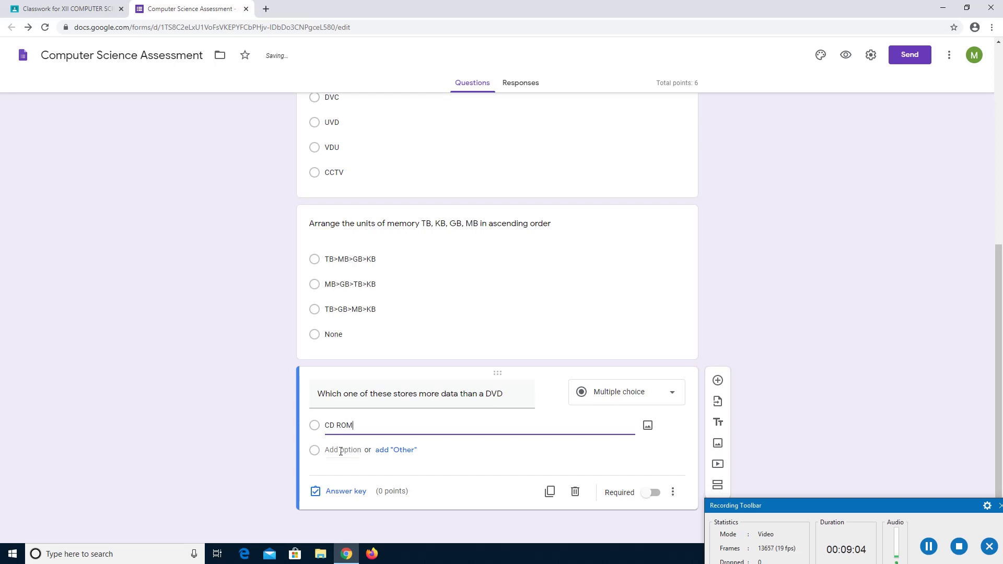
pyautogui.click(340, 451)
pyautogui.write('F')
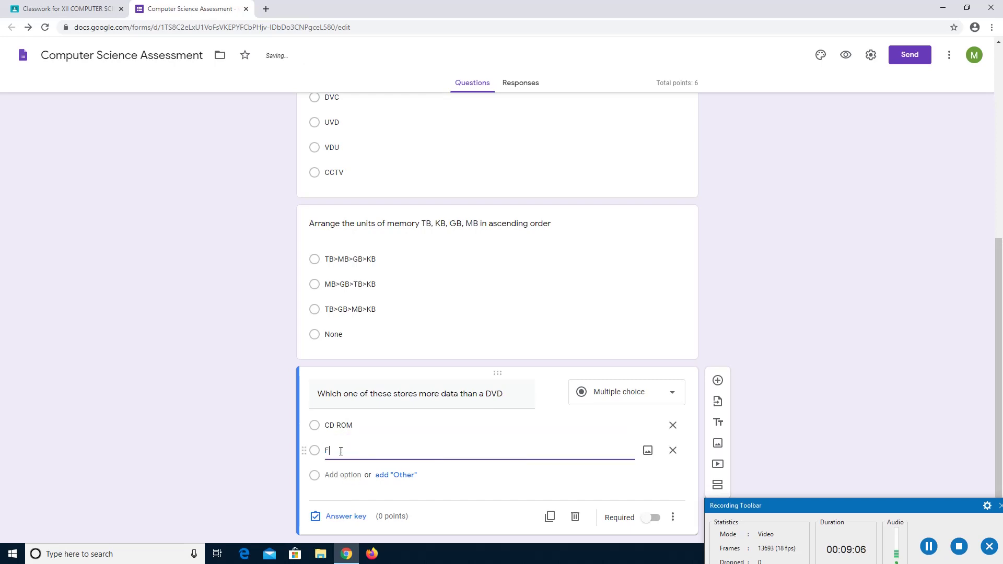
pyautogui.write('loppy')
pyautogui.click(341, 474)
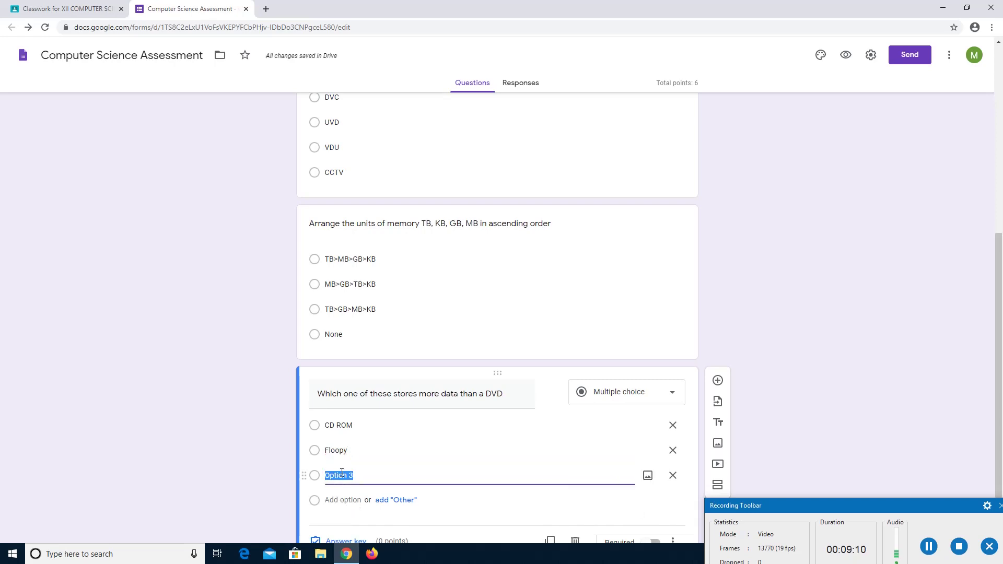
pyautogui.write('Blue Ray Di')
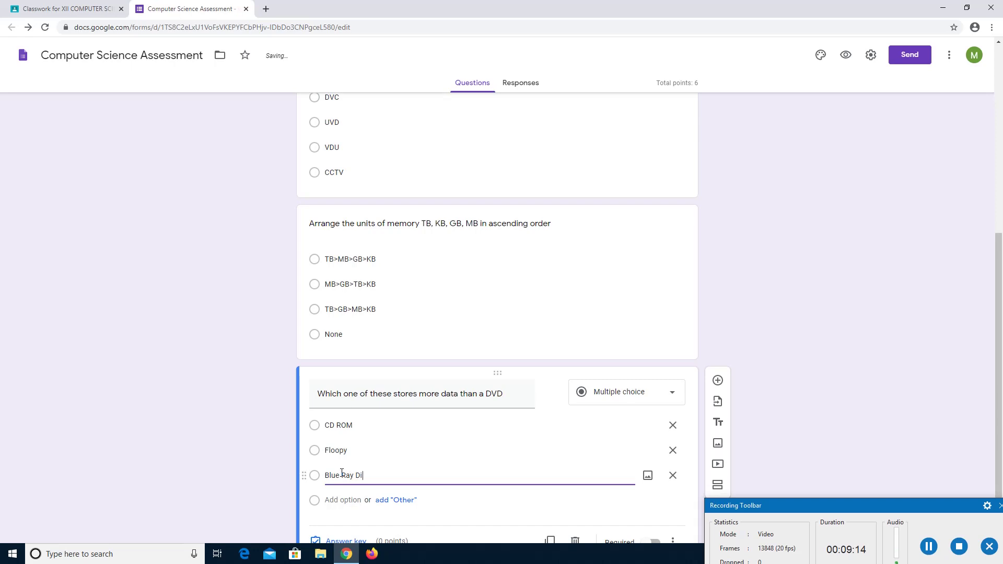
pyautogui.write('sk')
pyautogui.click(342, 500)
pyautogui.write('Red ')
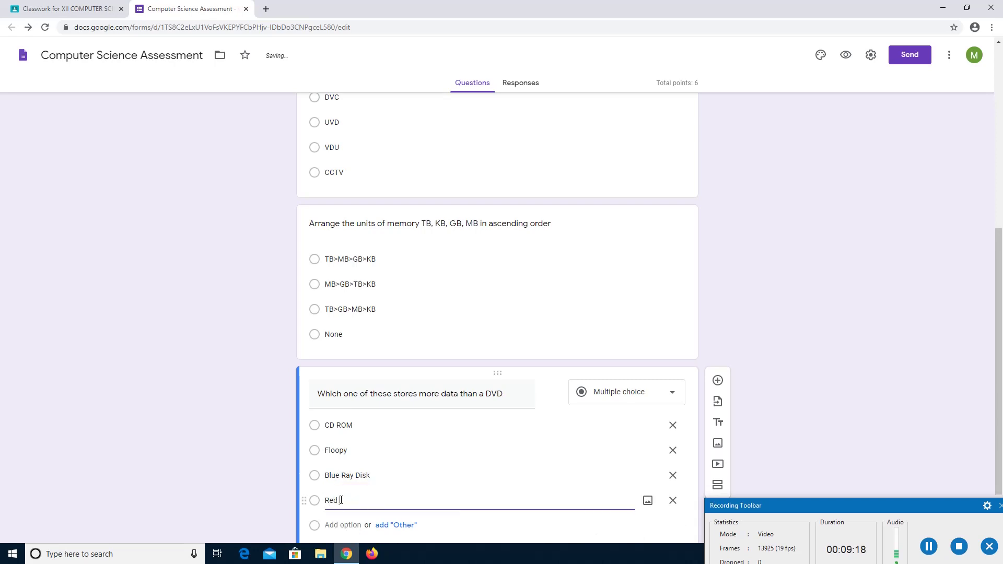
pyautogui.write('Ray DIsk')
pyautogui.moveTo(1001, 355); pyautogui.dragTo(1002, 394)
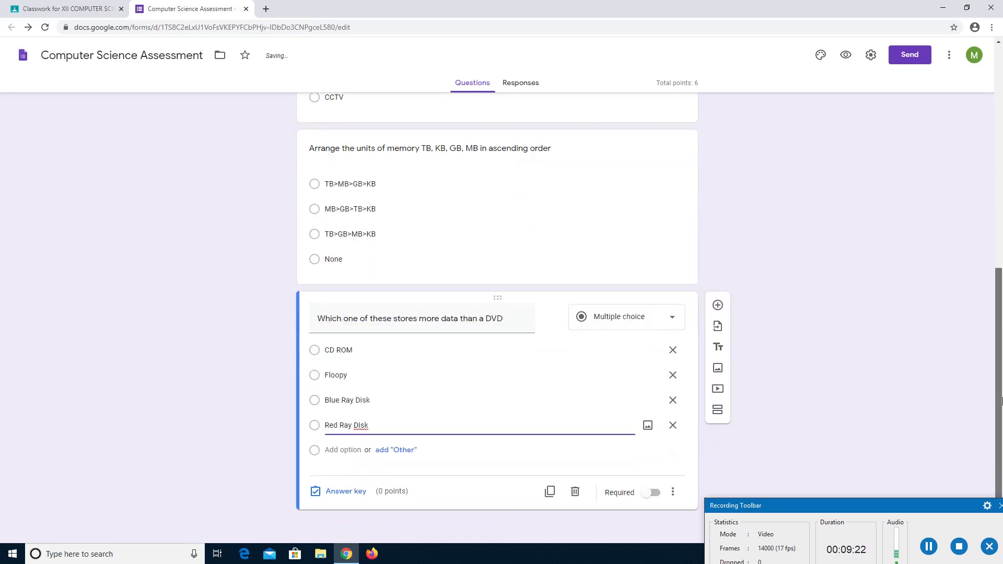
# Set Blue Ray Disk as the DVD question's correct answer worth 2 points, making the total 8.
pyautogui.click(352, 491)
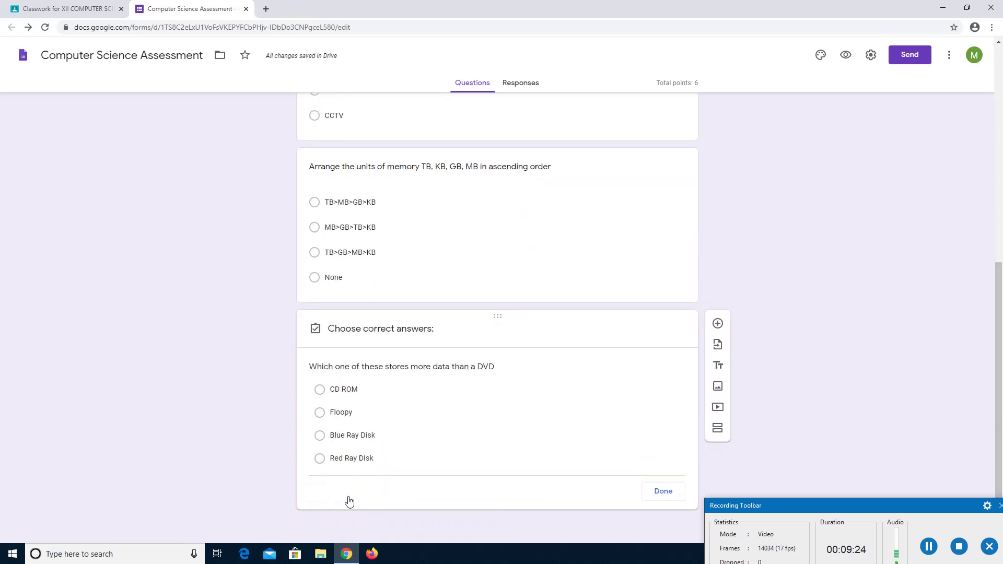
pyautogui.click(347, 420)
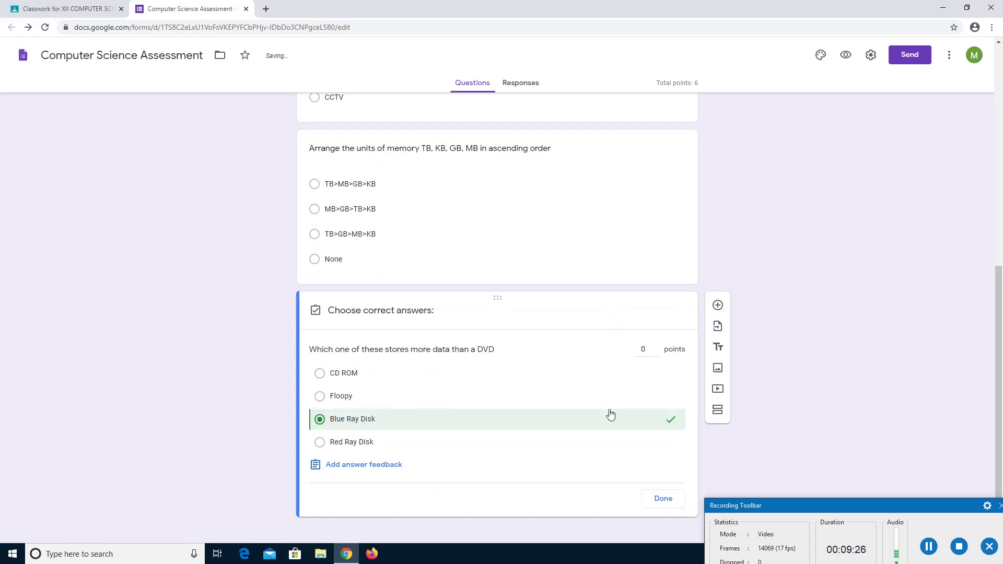
pyautogui.doubleClick(649, 350)
pyautogui.write('2')
pyautogui.click(670, 498)
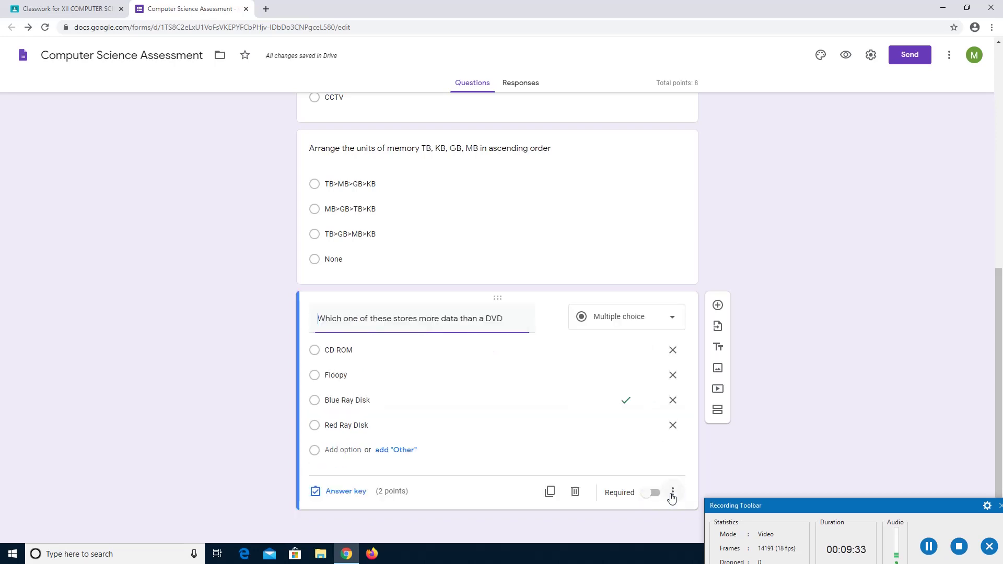
# Add a new question titled 'The printed output from a computer is called as'.
pyautogui.click(718, 306)
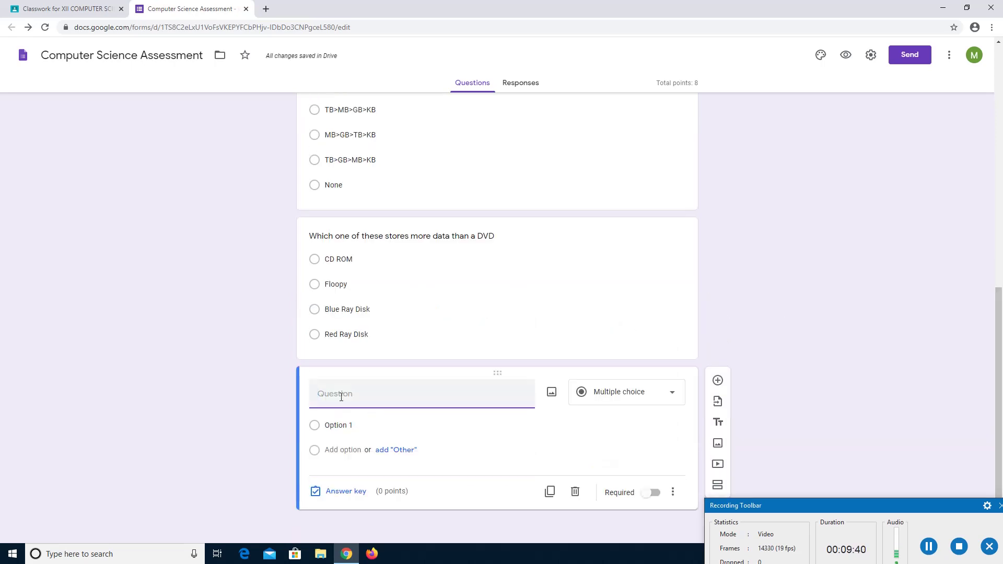
pyautogui.write('The printed out')
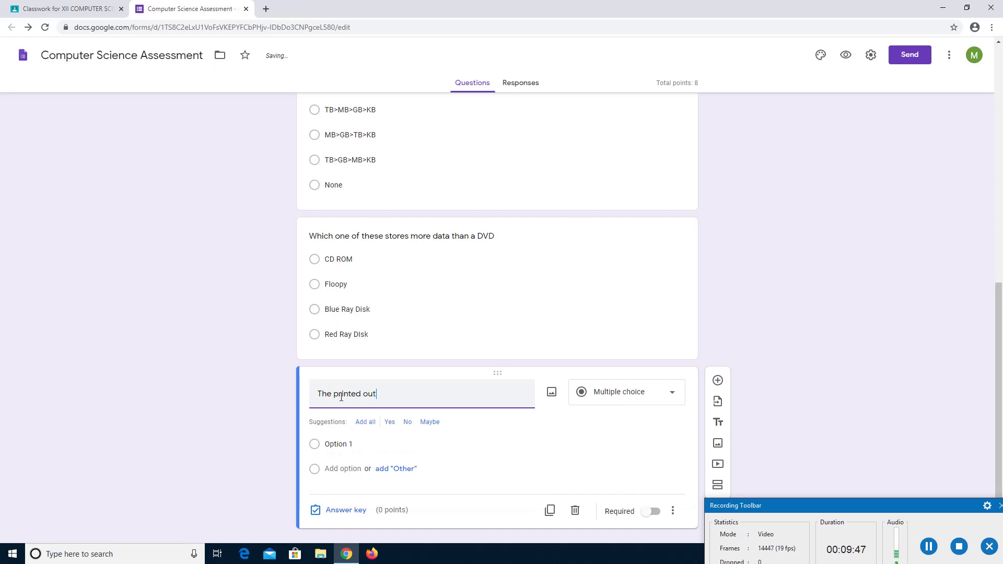
pyautogui.write('put')
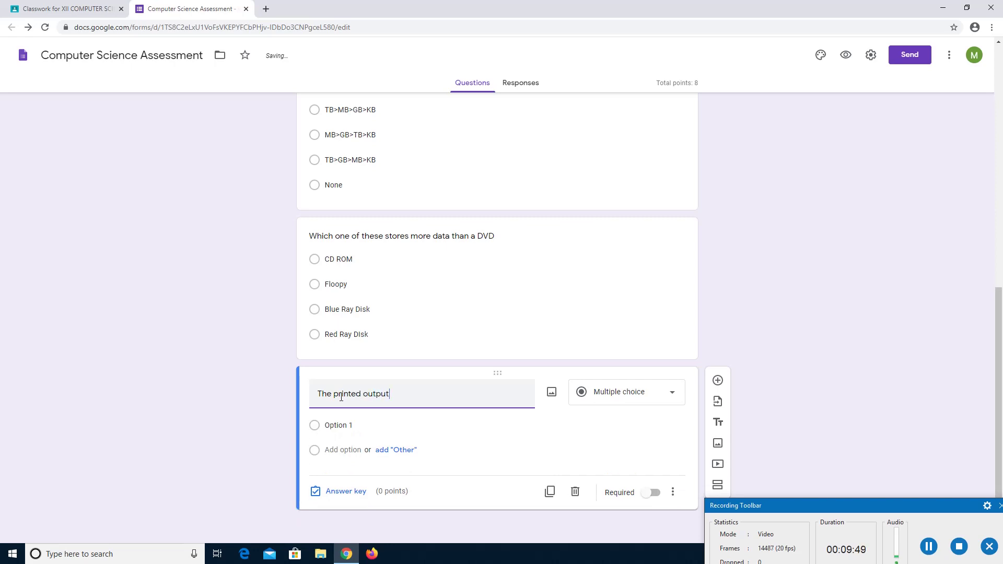
pyautogui.write(' from a computer is calles ')
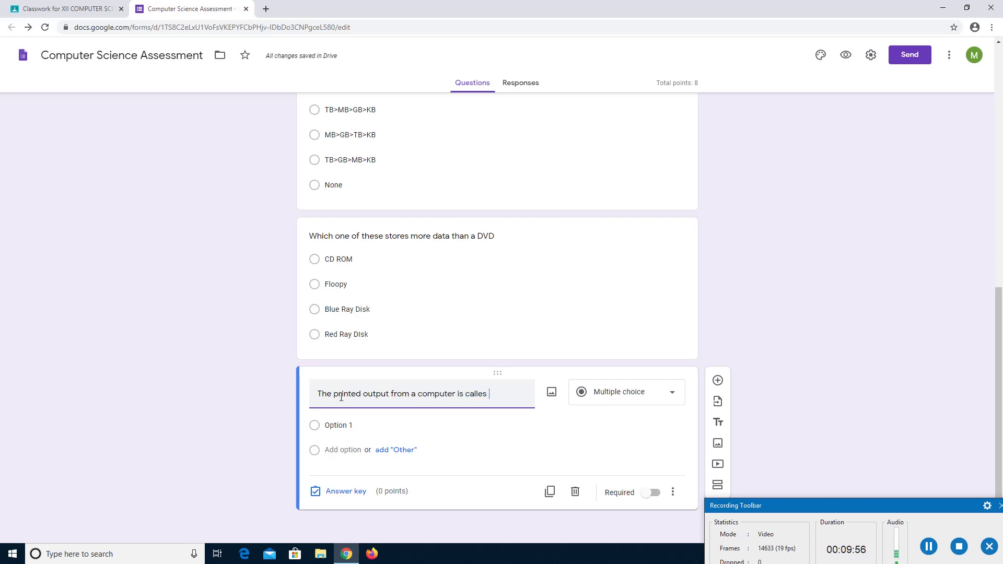
pyautogui.write('a')
pyautogui.press('BackSpace')
pyautogui.press('BackSpace')
pyautogui.press('BackSpace')
pyautogui.write('da')
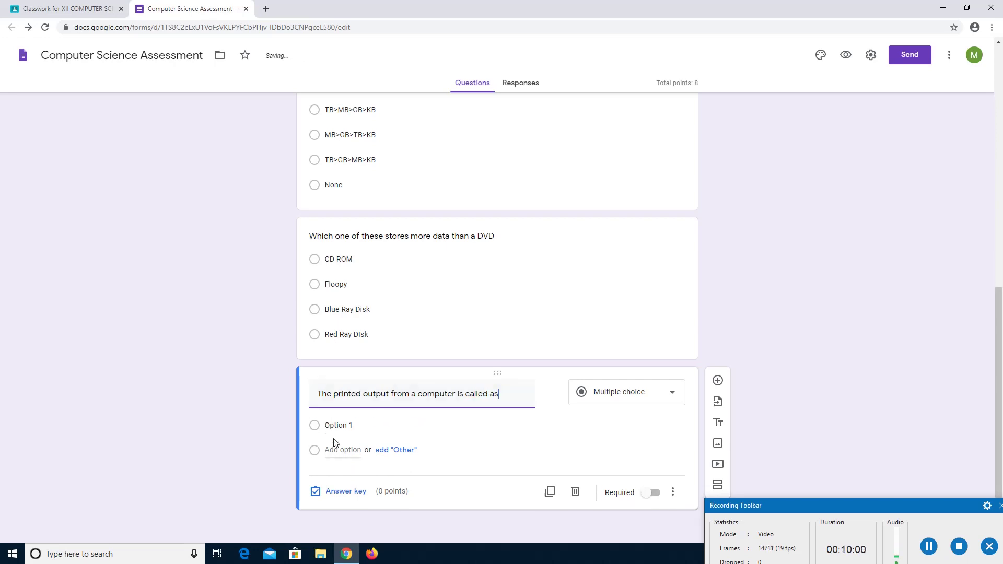
# Enter the answer options Copy, Soft Copy, Hard COpy and Paper.
pyautogui.click(335, 429)
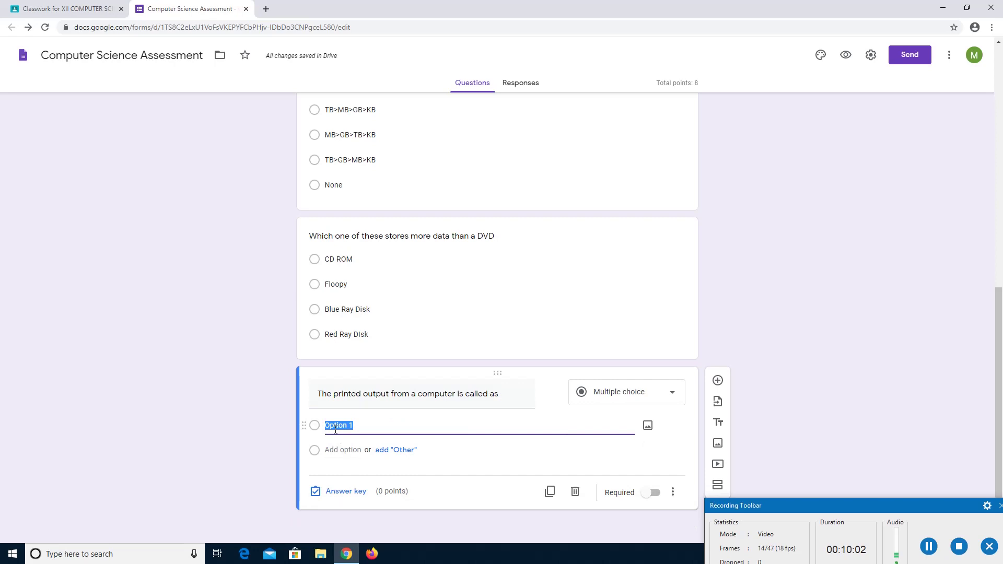
pyautogui.write('Copy')
pyautogui.click(337, 450)
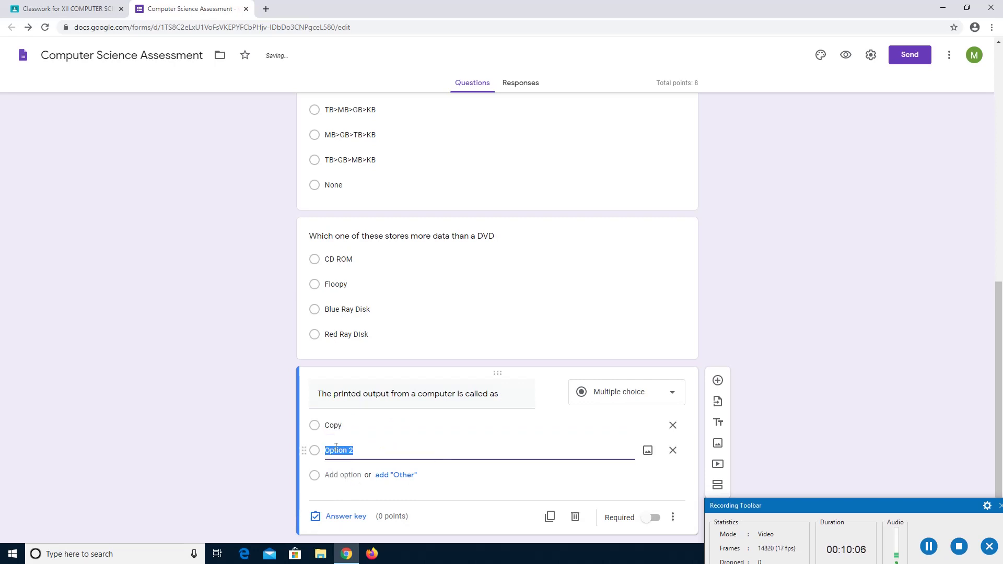
pyautogui.write('Soft Copy')
pyautogui.click(338, 473)
pyautogui.write('Hard ')
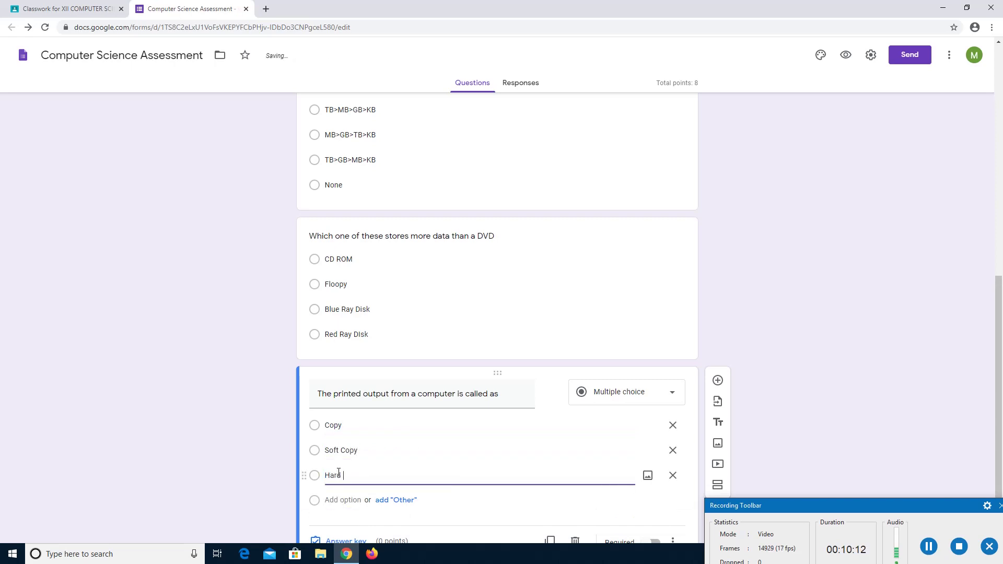
pyautogui.write('COpy')
pyautogui.click(339, 499)
pyautogui.write('Paper')
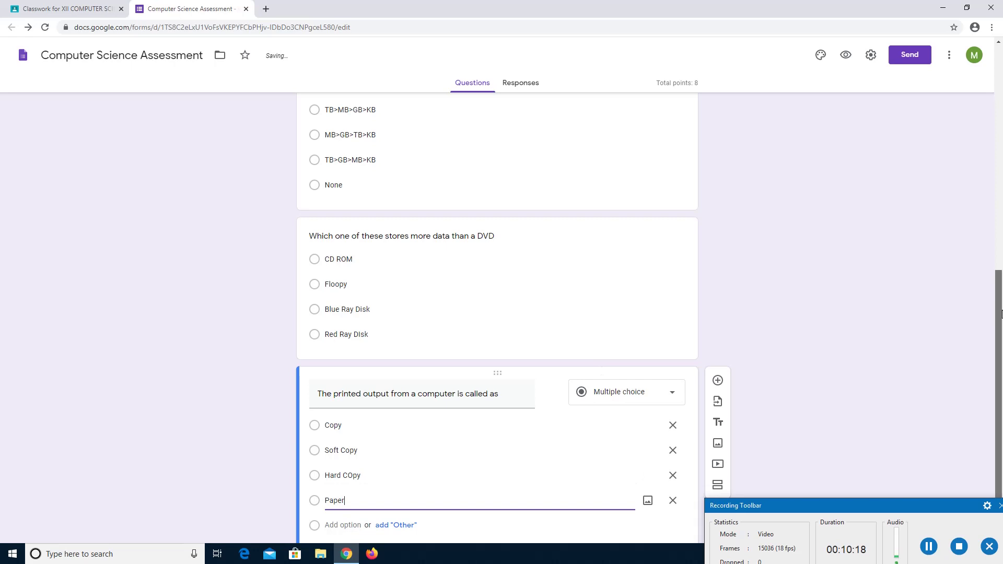
pyautogui.moveTo(1002, 312); pyautogui.dragTo(1001, 346)
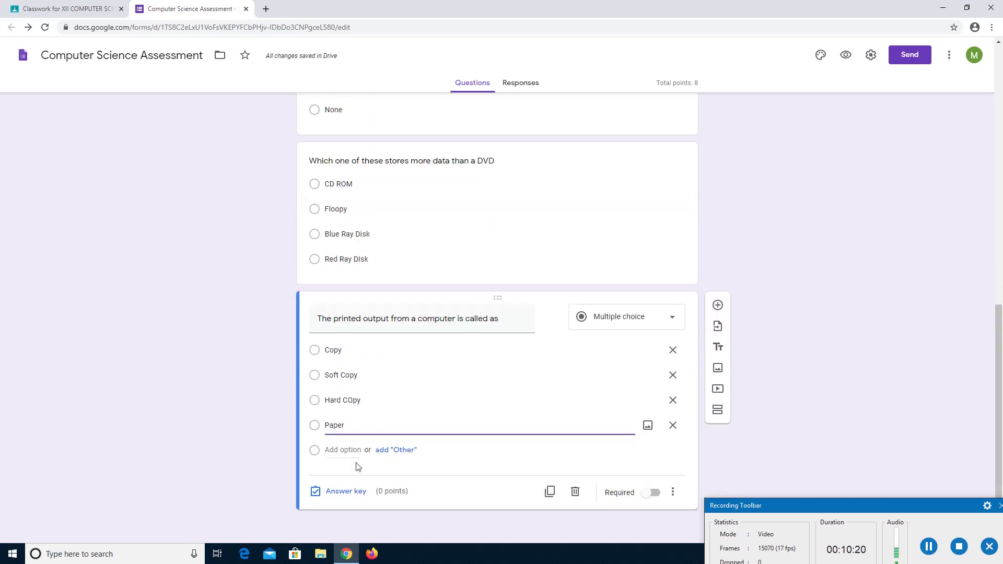
# Set Hard COpy as the correct answer worth 2 points, making the quiz total 10.
pyautogui.click(345, 491)
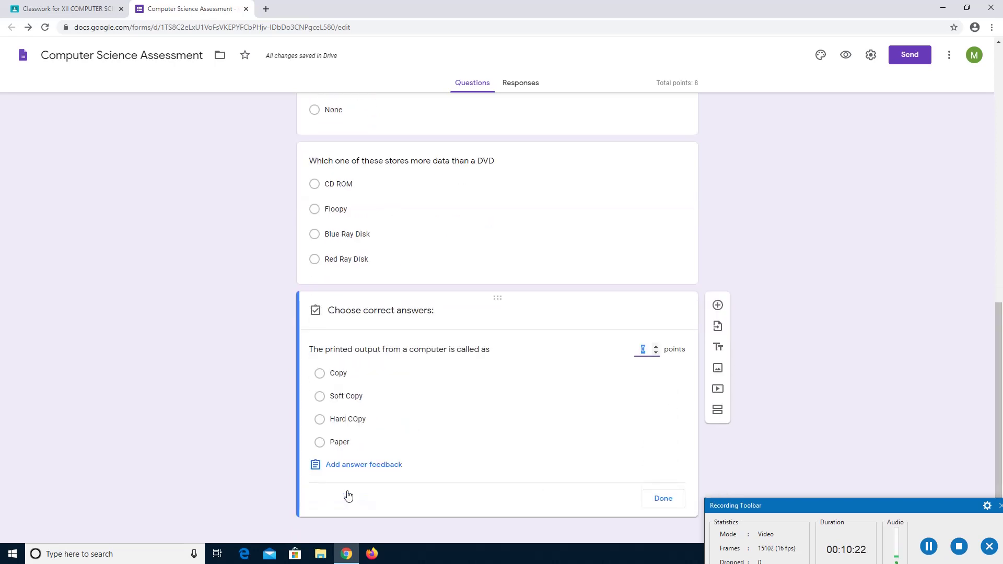
pyautogui.click(344, 421)
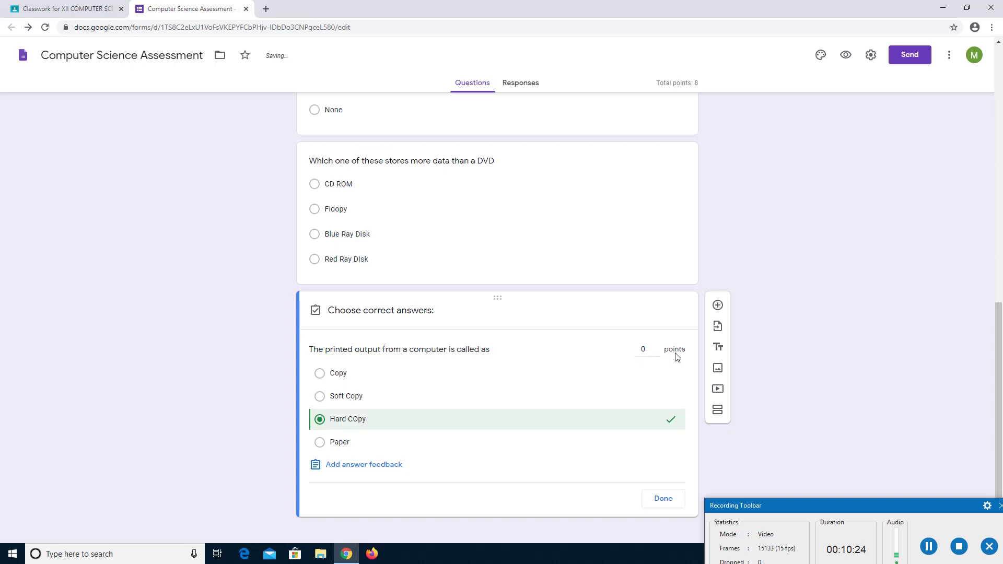
pyautogui.click(648, 351)
pyautogui.write('2')
pyautogui.click(668, 500)
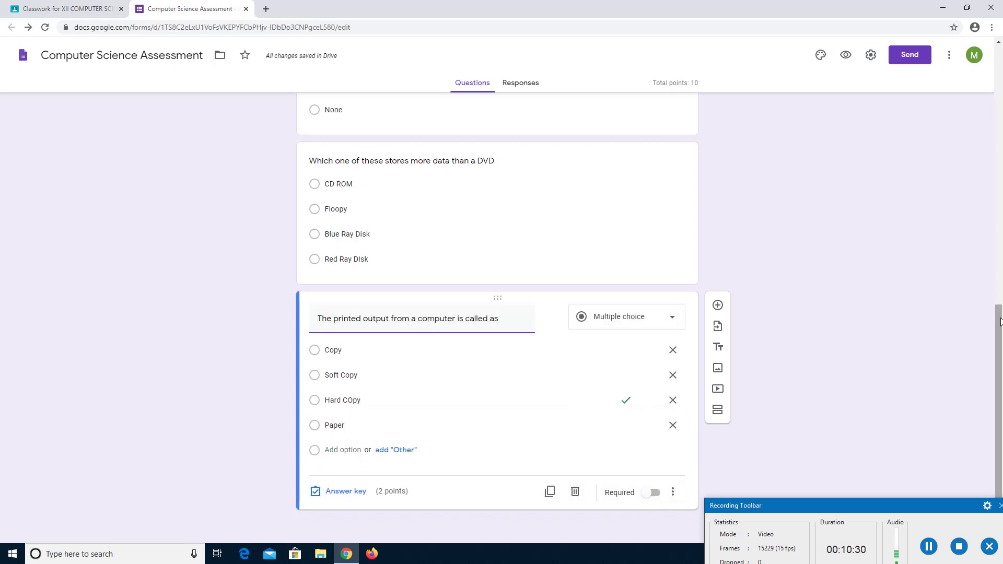
pyautogui.moveTo(1000, 302); pyautogui.dragTo(1000, 63)
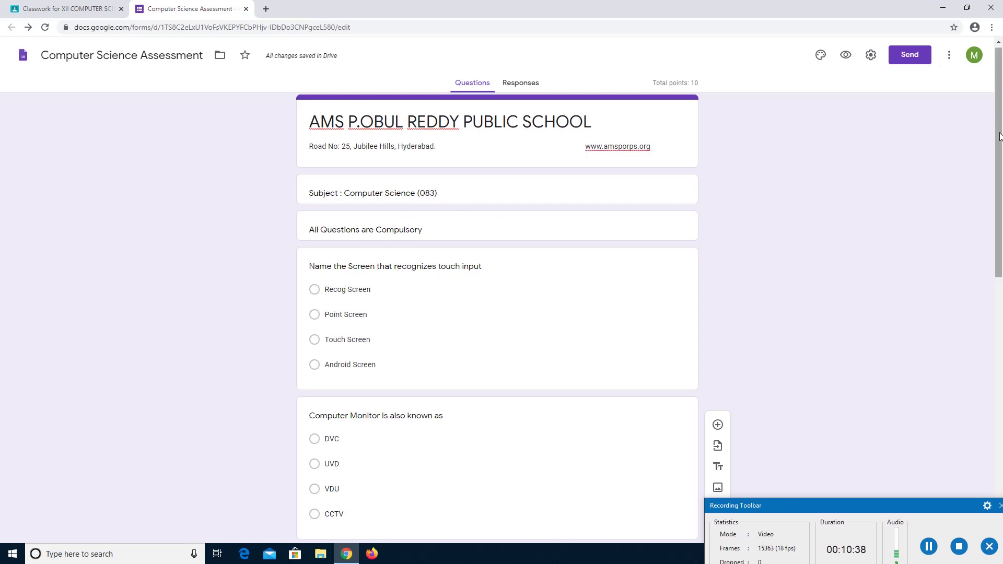
pyautogui.moveTo(1001, 135); pyautogui.dragTo(1001, 165)
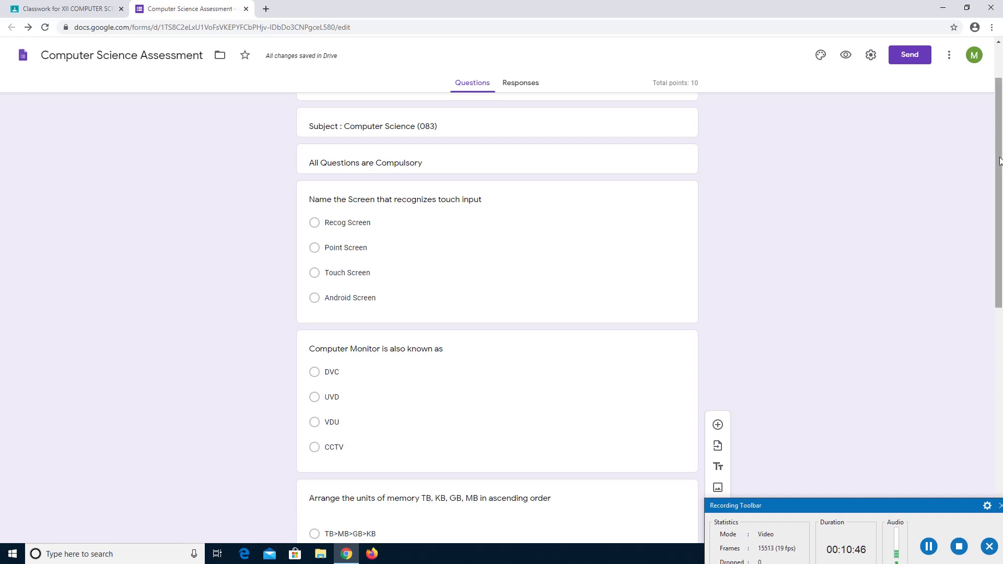
pyautogui.moveTo(999, 161); pyautogui.dragTo(1000, 109)
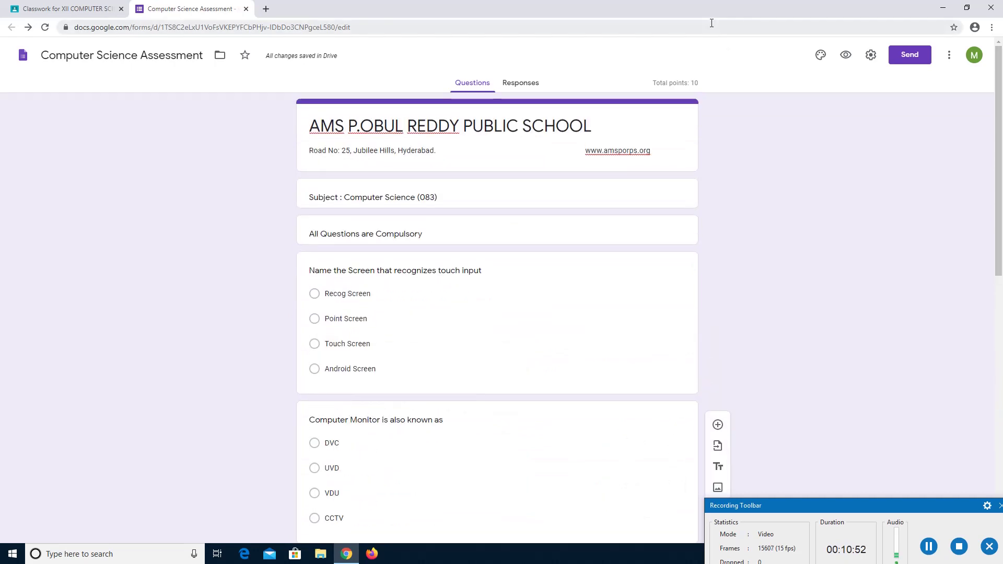
# Apply the teal theme colour so the quiz gets a light teal background.
pyautogui.click(822, 57)
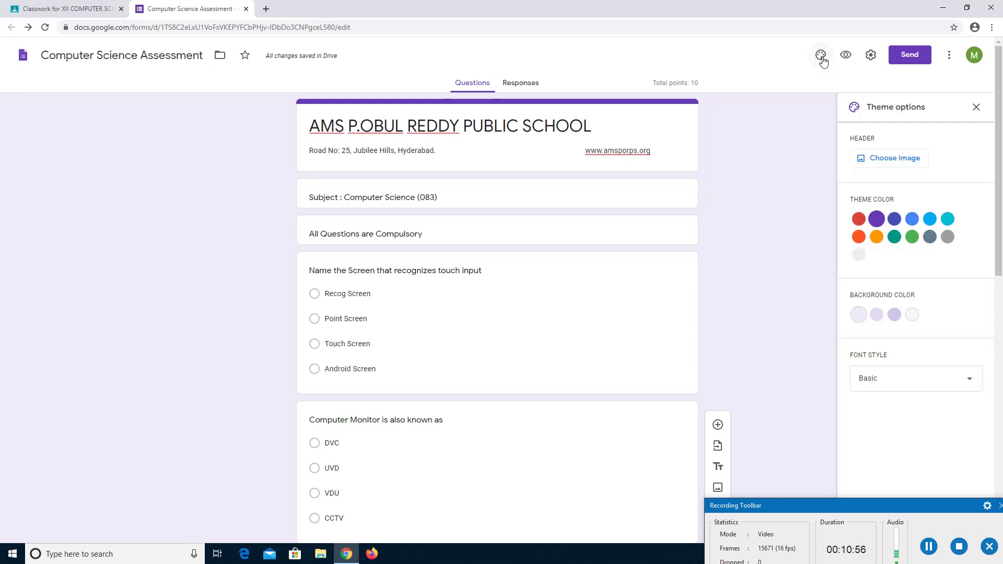
pyautogui.click(894, 237)
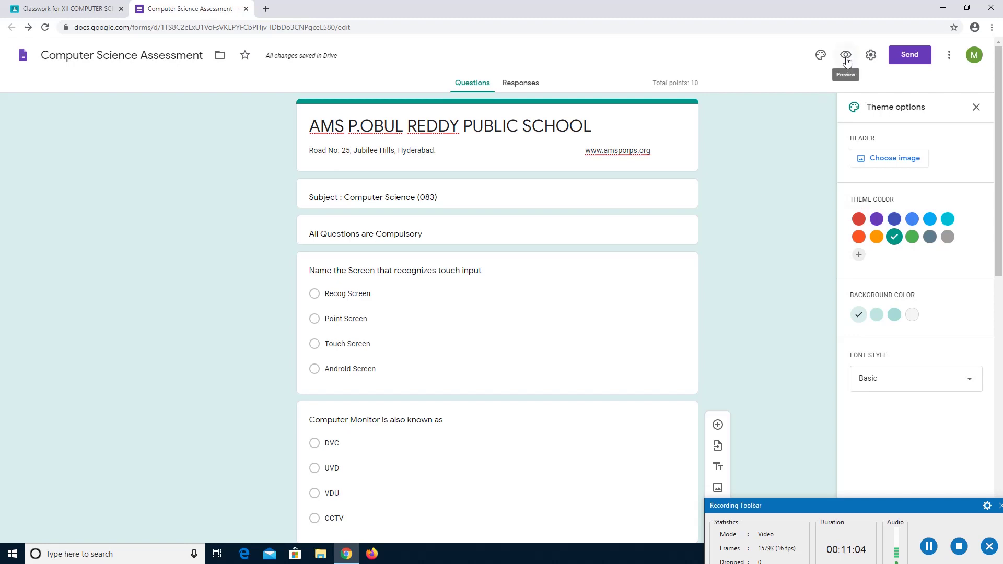
pyautogui.click(975, 107)
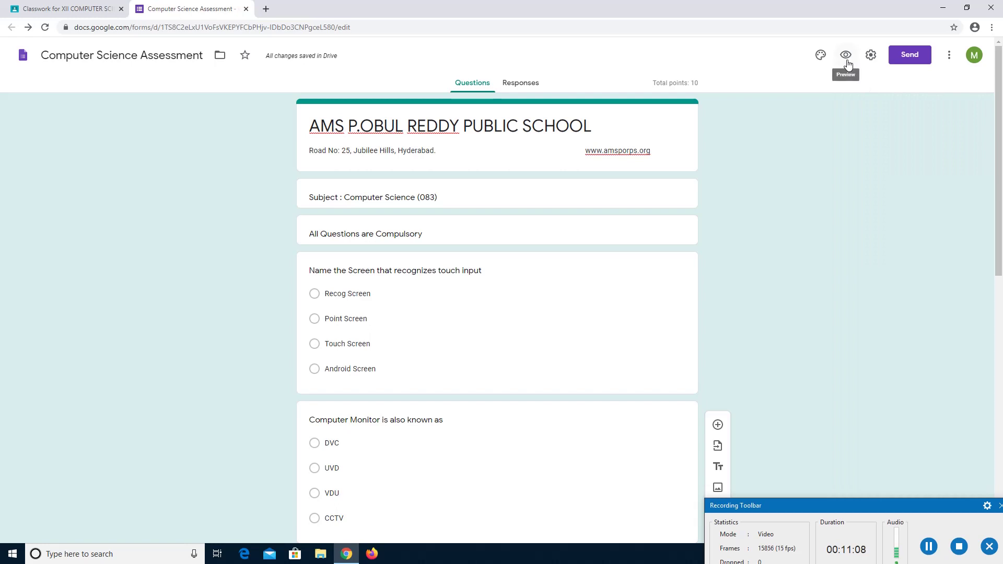
pyautogui.click(846, 55)
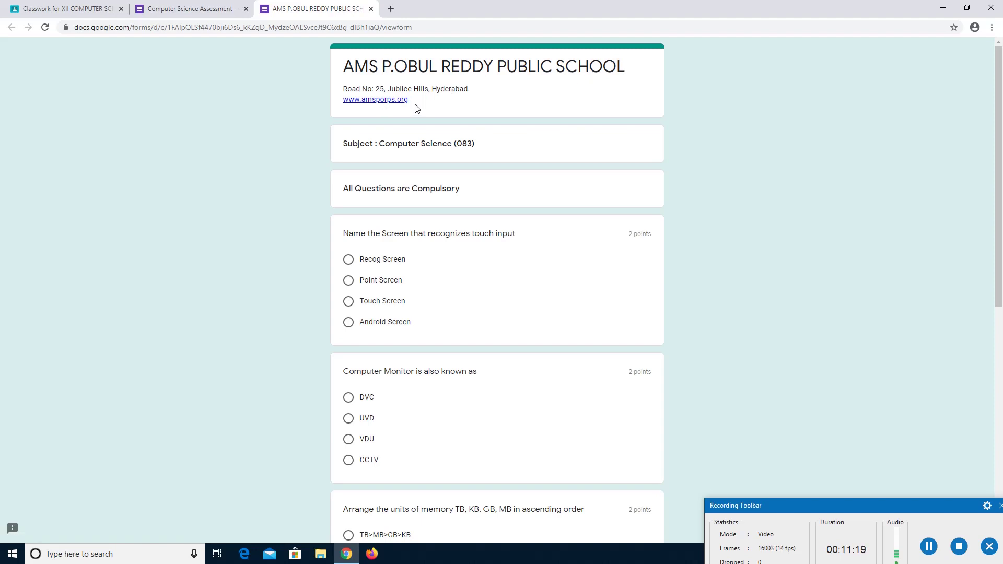
pyautogui.click(201, 14)
pyautogui.tripleClick(497, 149)
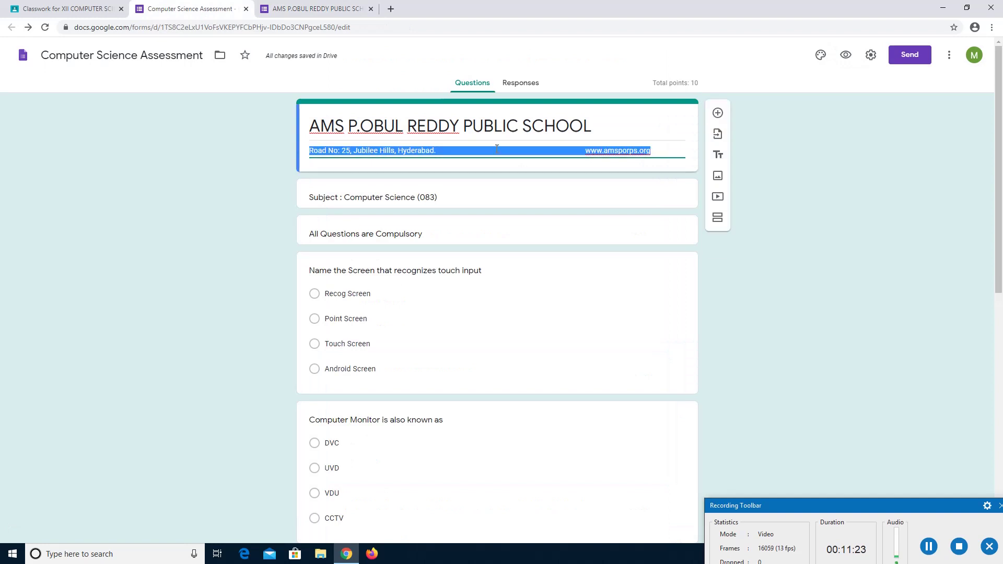
pyautogui.click(495, 149)
pyautogui.doubleClick(495, 149)
pyautogui.click(495, 149)
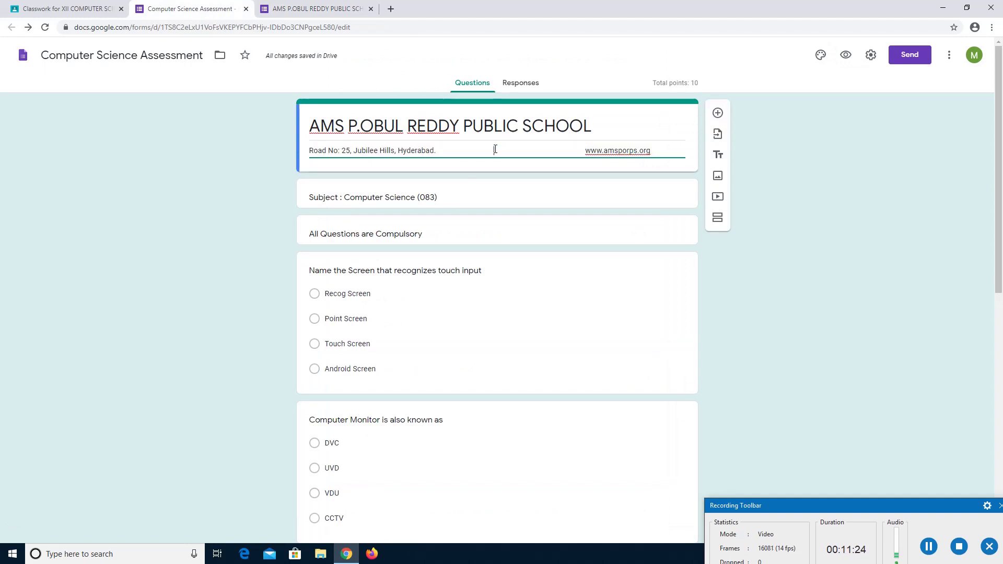
pyautogui.press('BackSpace')
pyautogui.press('BackSpace')
pyautogui.press('BackSpace')
pyautogui.press('BackSpace')
pyautogui.press('BackSpace')
pyautogui.press('BackSpace')
pyautogui.press('BackSpace')
pyautogui.press('BackSpace')
pyautogui.press('BackSpace')
pyautogui.press('BackSpace')
pyautogui.press('BackSpace')
pyautogui.press('BackSpace')
pyautogui.press('BackSpace')
pyautogui.press('BackSpace')
pyautogui.press('BackSpace')
pyautogui.press('BackSpace')
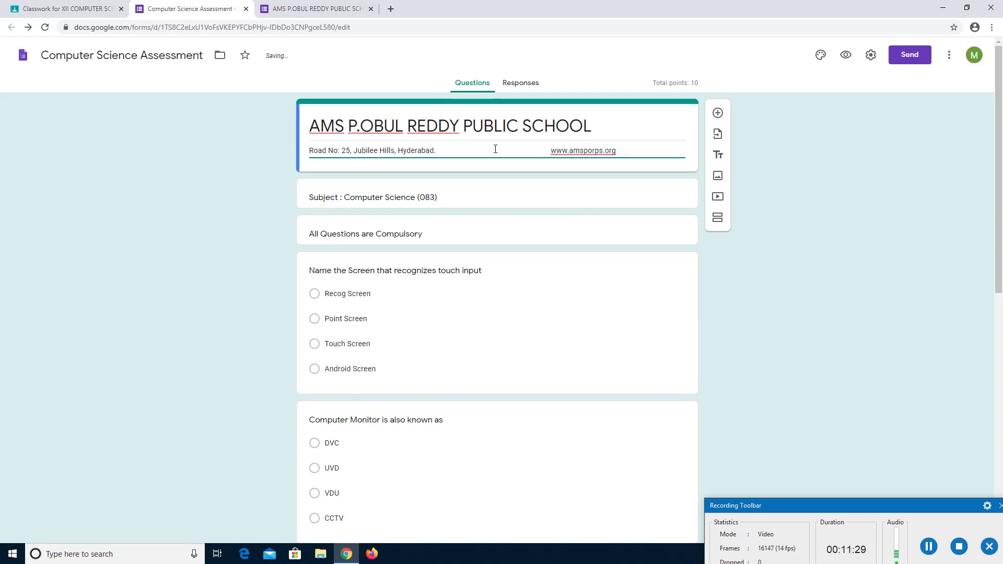
pyautogui.click(311, 9)
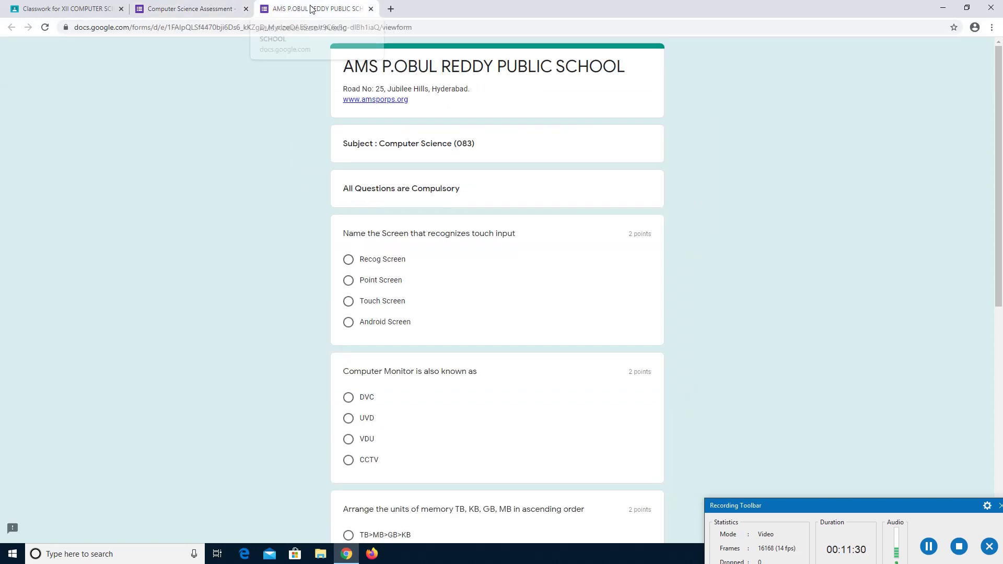
pyautogui.click(45, 28)
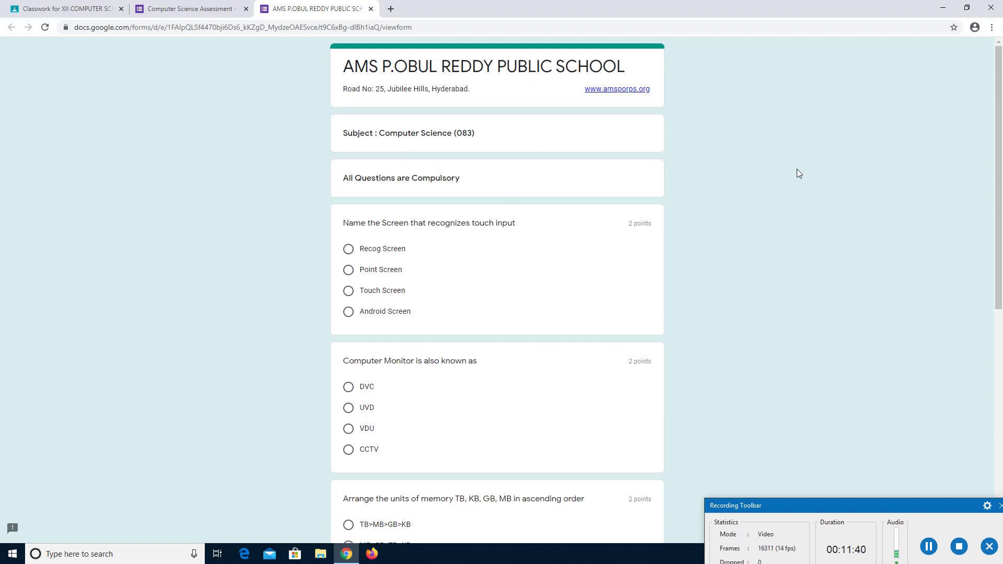
pyautogui.moveTo(1000, 140); pyautogui.dragTo(1001, 162)
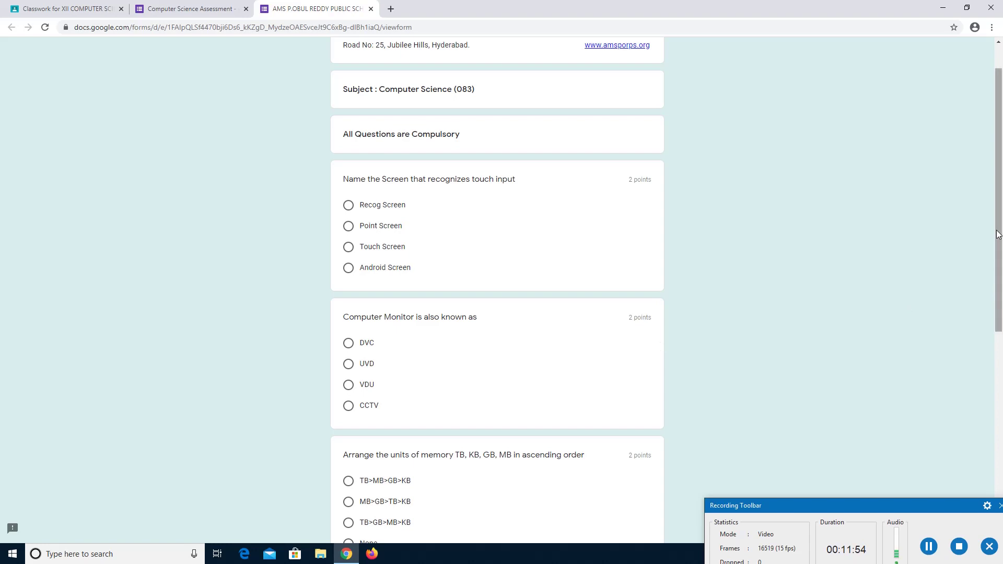
pyautogui.scroll(-1, 1002, 261)
pyautogui.moveTo(1002, 260); pyautogui.dragTo(1002, 384)
pyautogui.scroll(-2, 1001, 384)
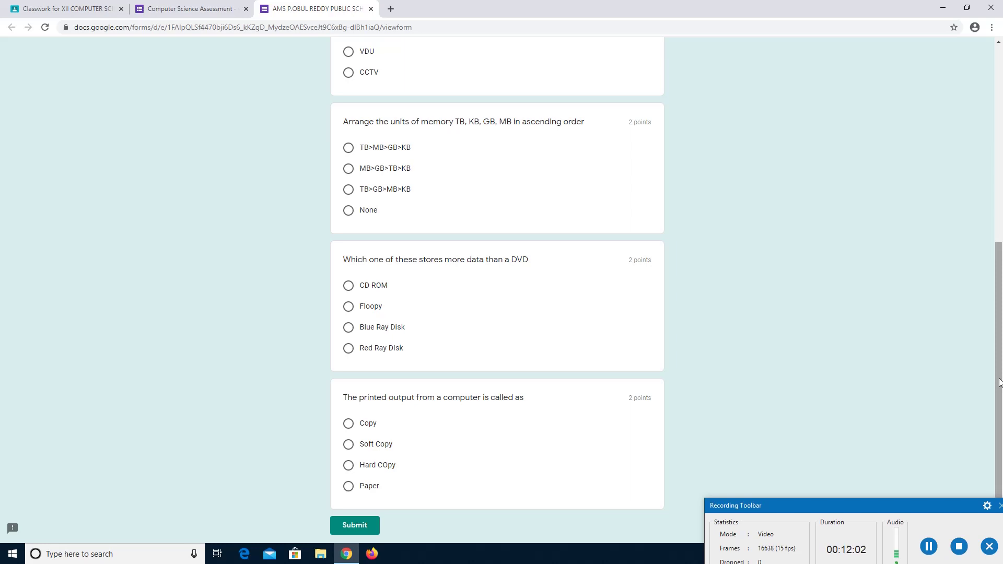
pyautogui.moveTo(999, 383); pyautogui.dragTo(996, 162)
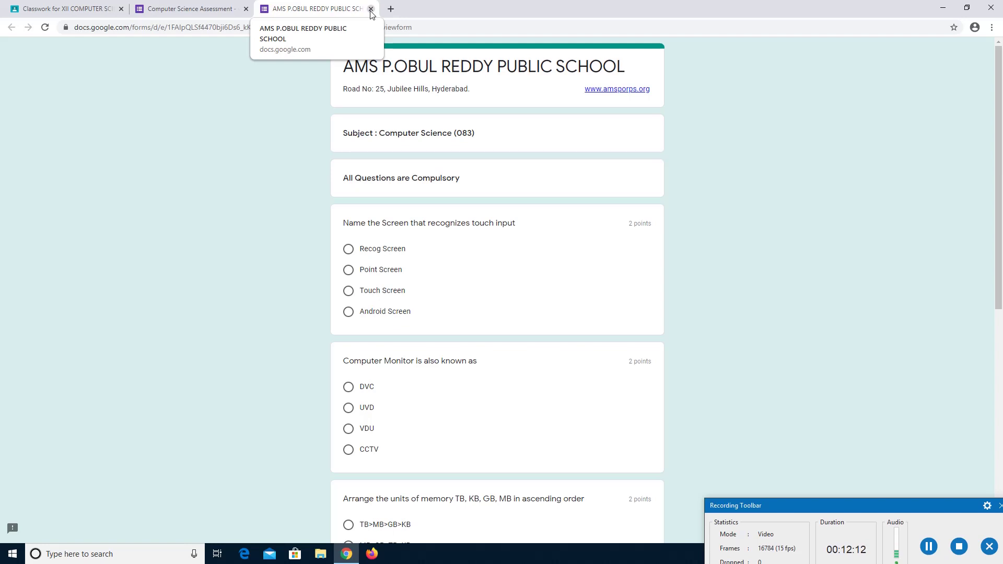
# Close the preview and enable Collect email addresses and Limit to 1 response in Settings.
pyautogui.click(371, 9)
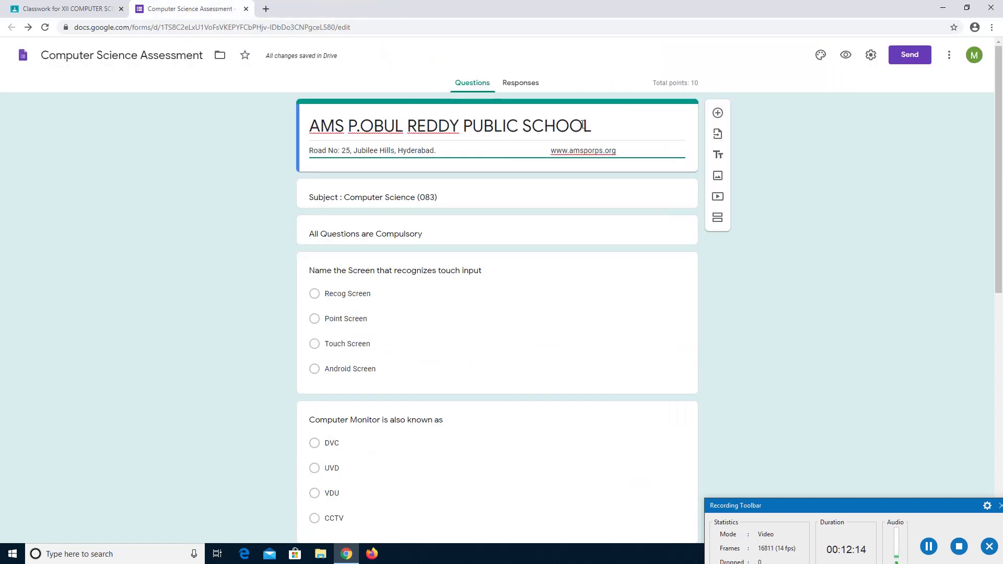
pyautogui.click(871, 56)
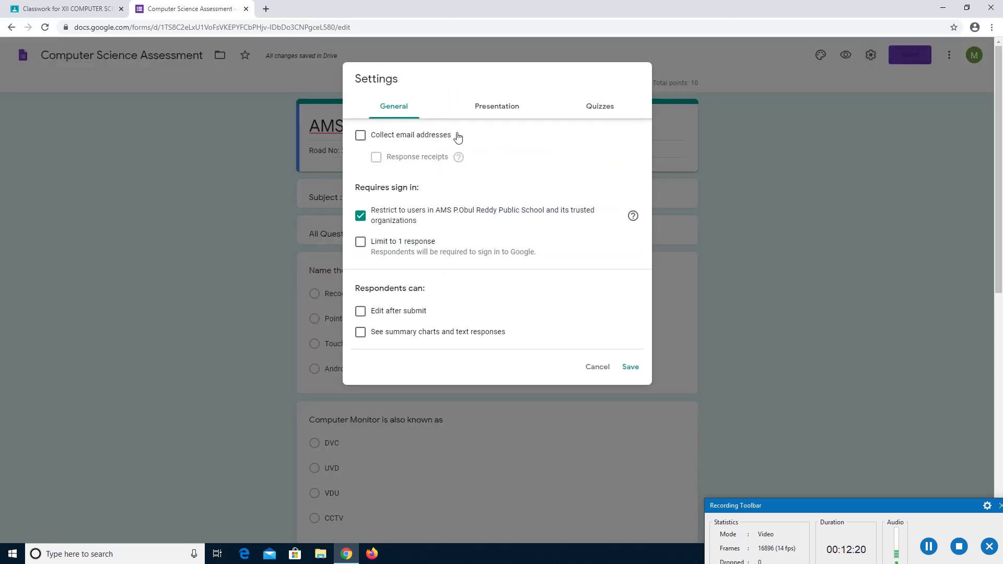
pyautogui.click(363, 139)
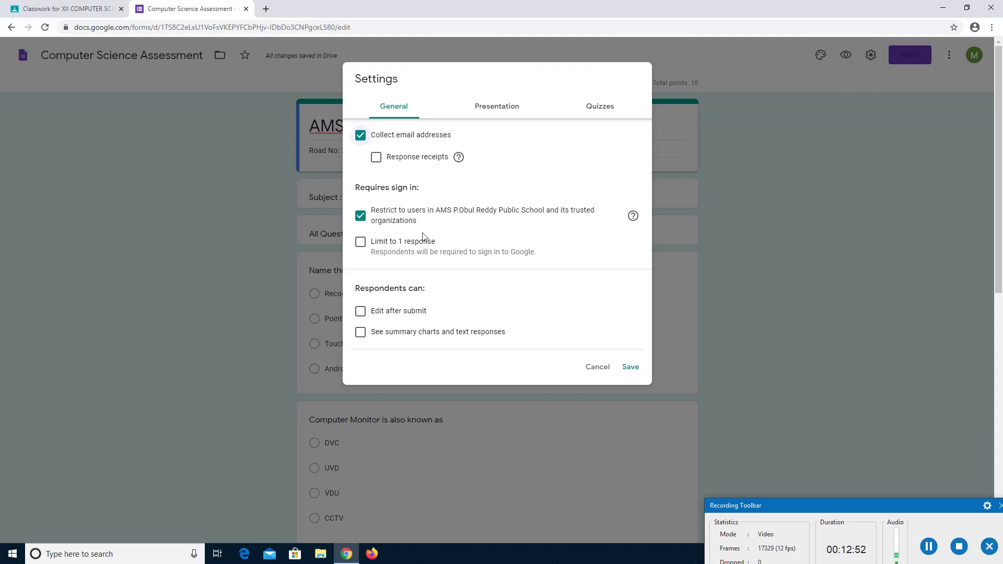
pyautogui.click(361, 244)
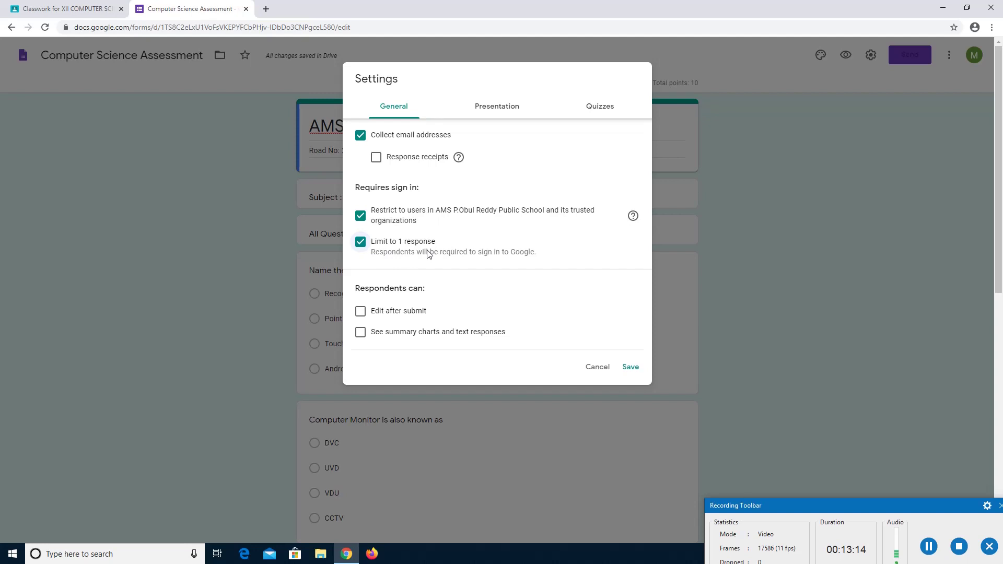
pyautogui.click(502, 107)
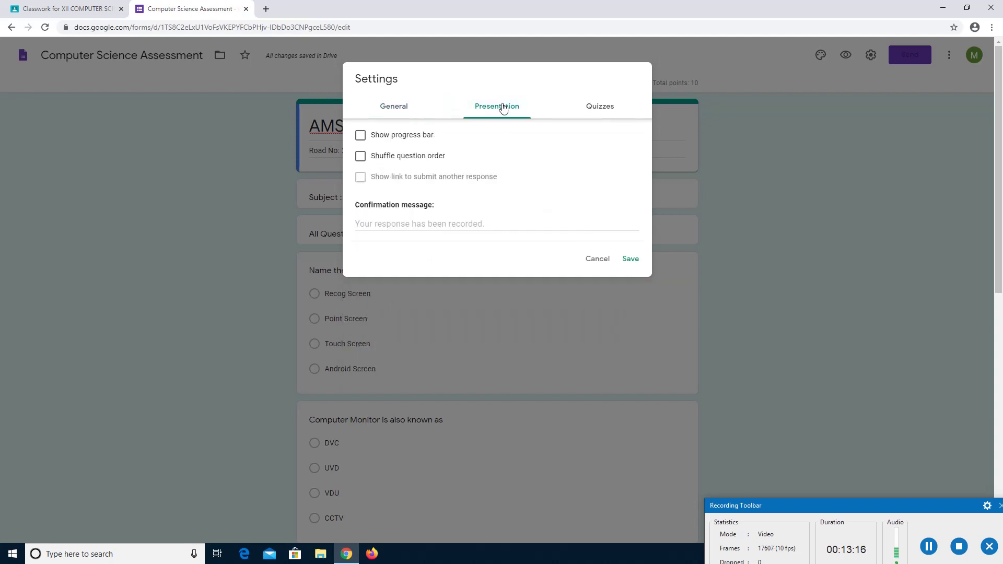
# Enable Show progress bar and Shuffle question order, then review the Quizzes grade-release options.
pyautogui.click(360, 135)
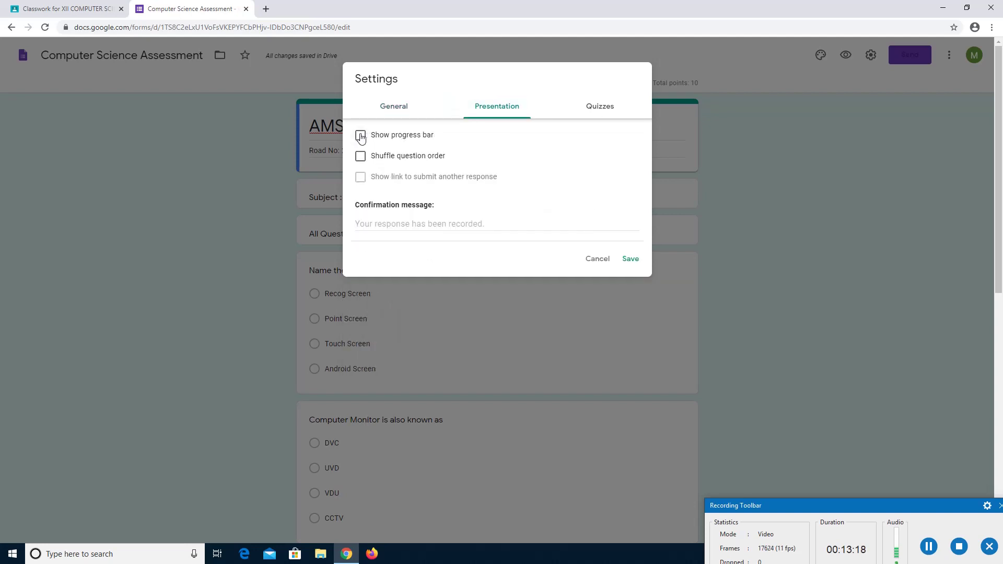
pyautogui.click(360, 158)
pyautogui.click(605, 113)
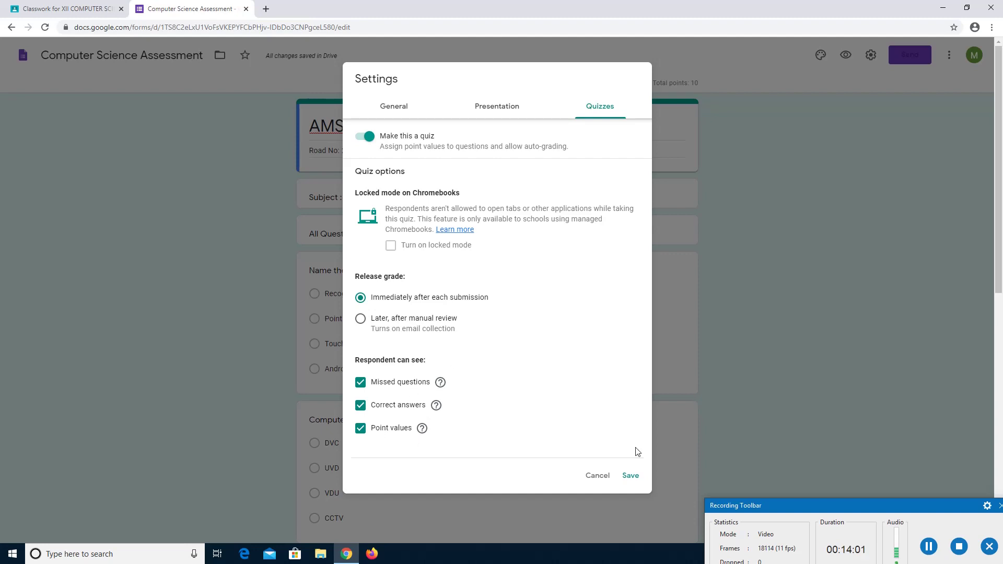
# Save the quiz settings, confirm the Responses tab shows 0 responses, and close the form.
pyautogui.click(632, 476)
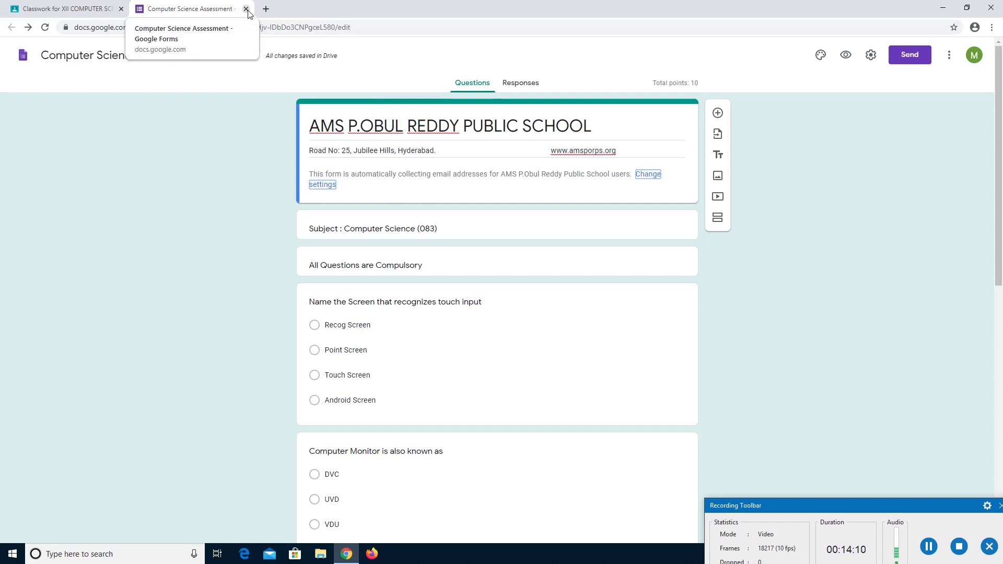
pyautogui.click(514, 85)
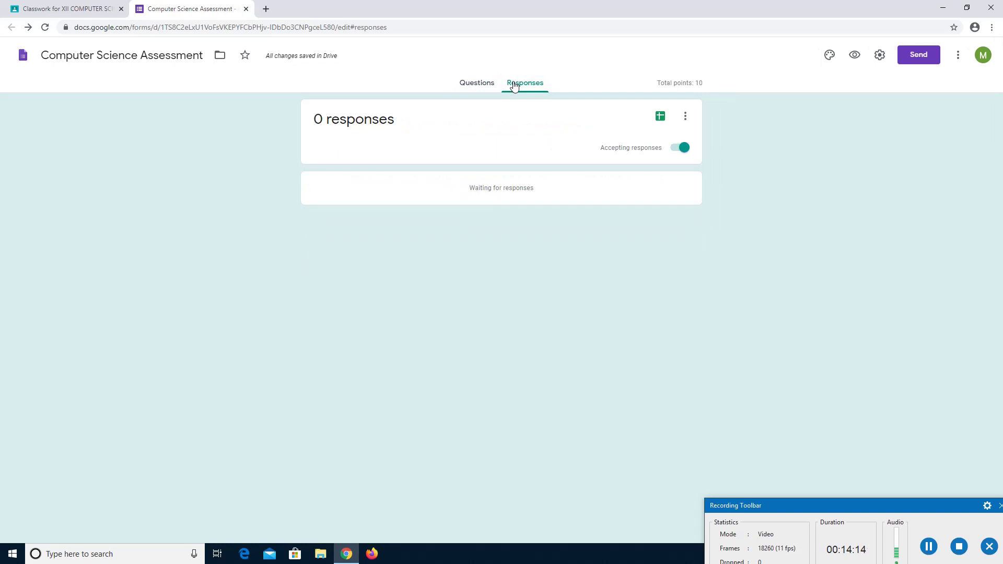
pyautogui.click(685, 117)
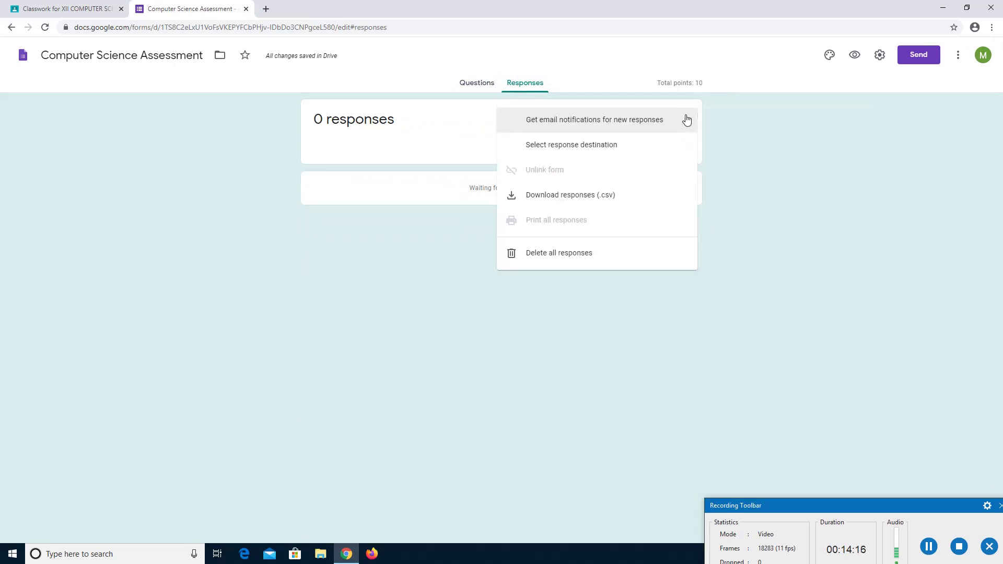
pyautogui.click(794, 170)
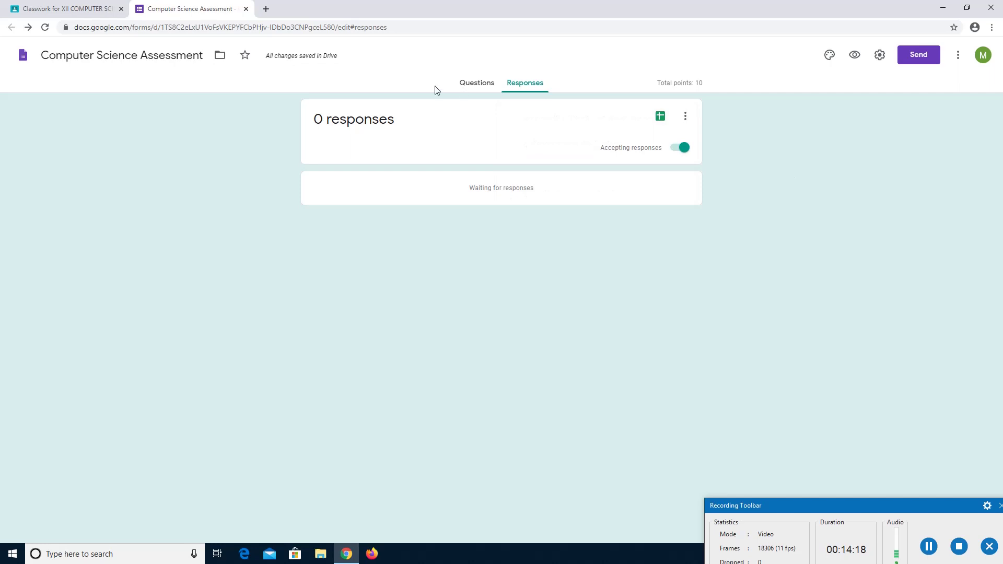
pyautogui.click(246, 10)
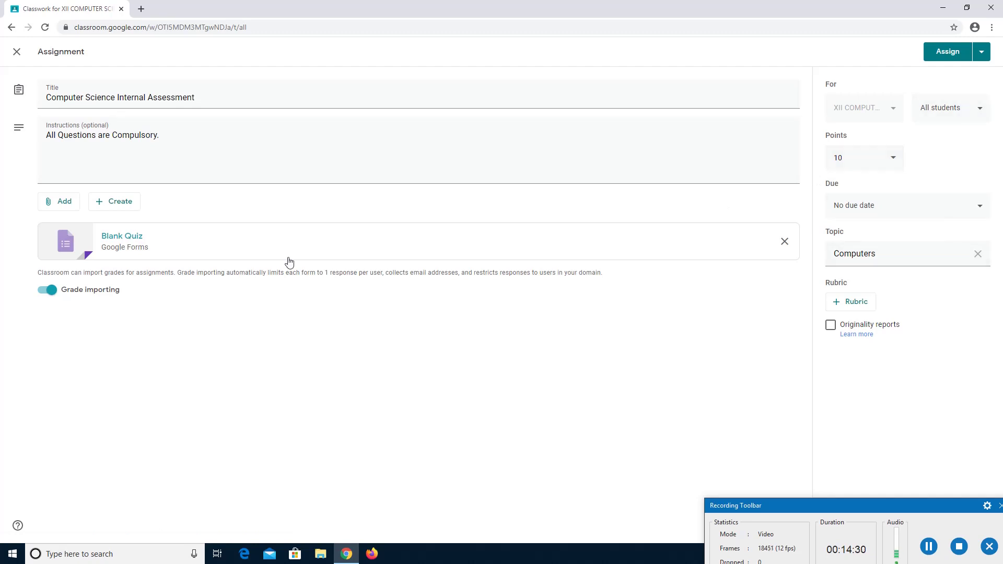
pyautogui.click(123, 241)
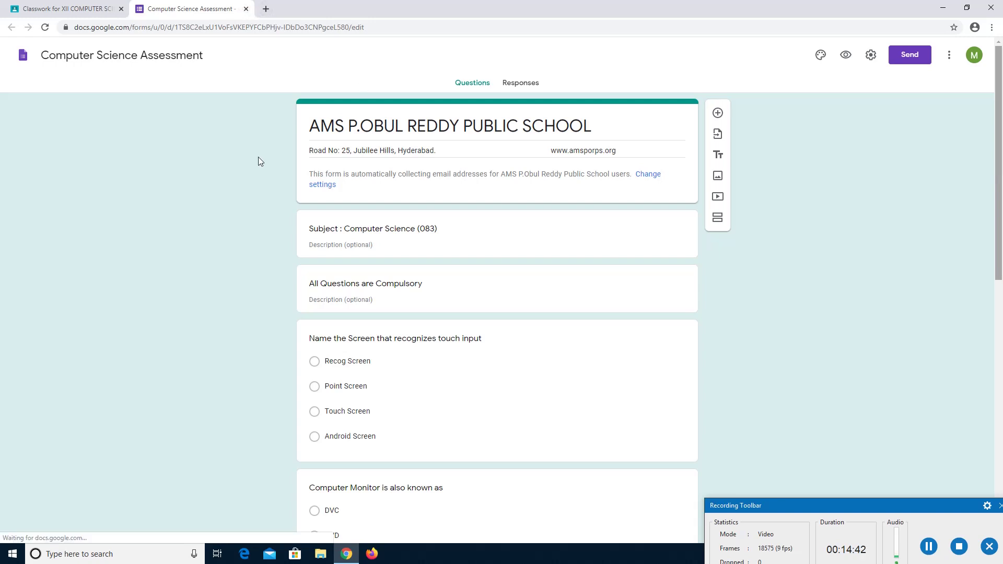
pyautogui.hotkey('ctrl', 'w')
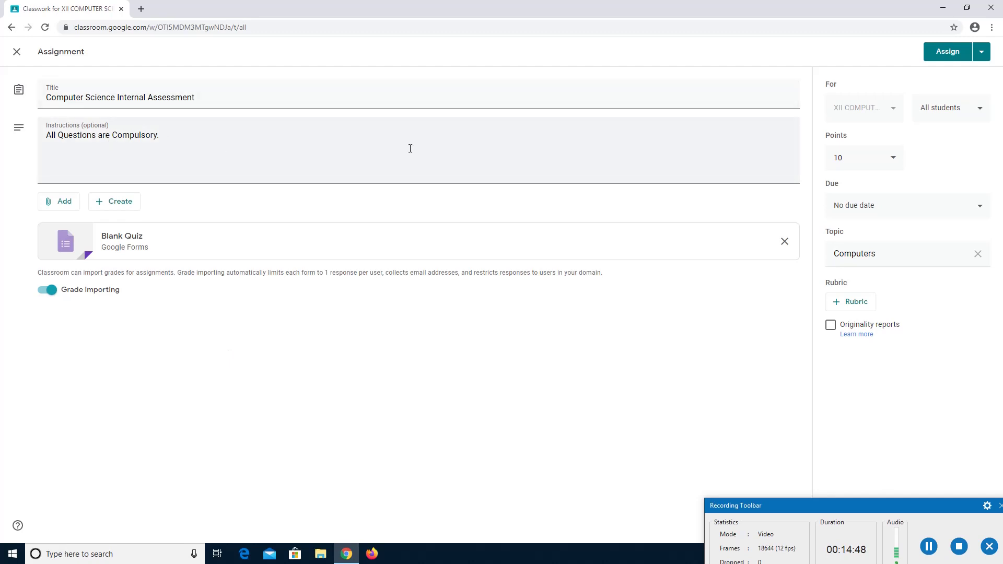
# Check the assignment's due date options, leaving it with no due date.
pyautogui.click(953, 60)
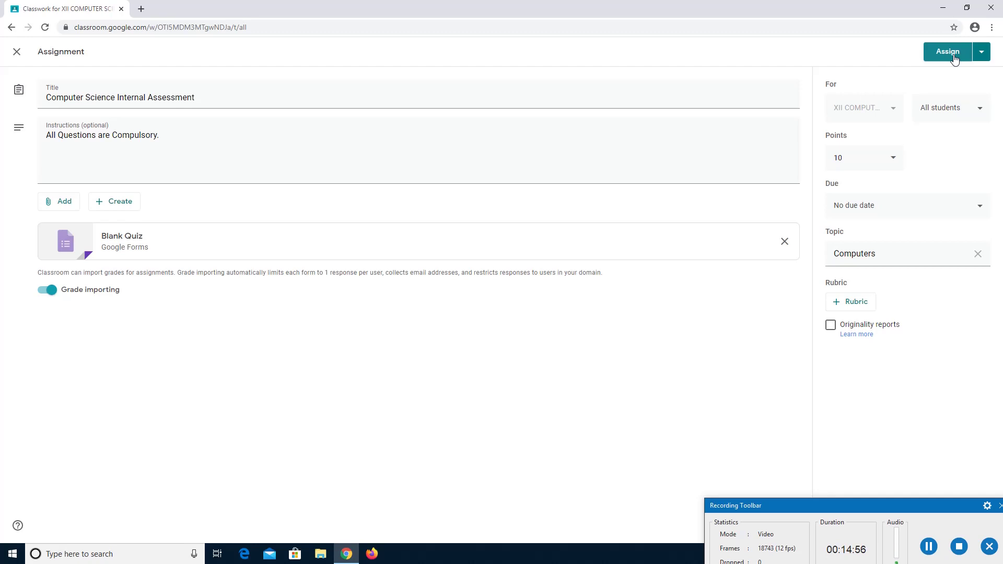
pyautogui.click(982, 213)
pyautogui.click(975, 165)
# Try scheduling the post for later, cancel it, and assign it to the class immediately.
pyautogui.click(982, 52)
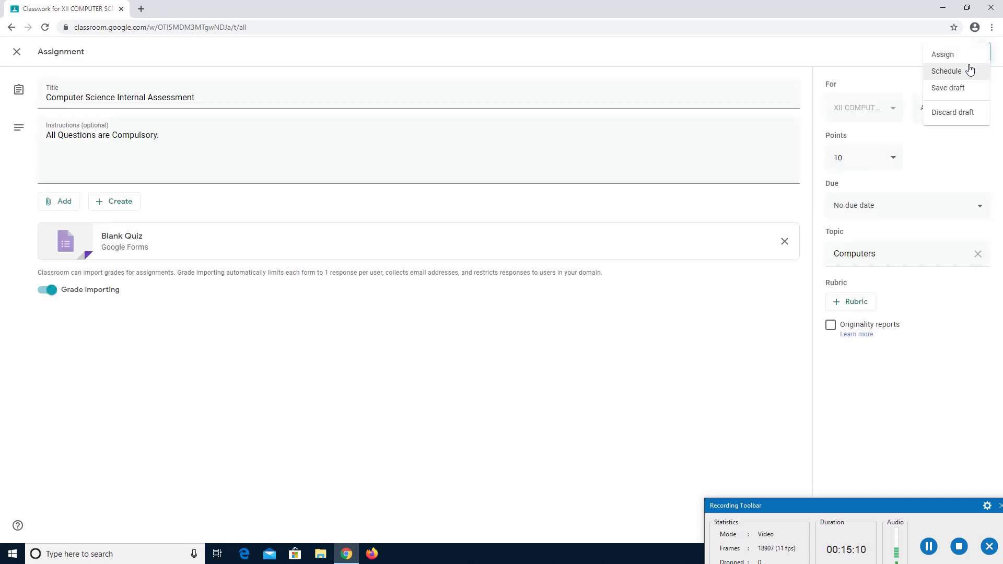
pyautogui.click(970, 70)
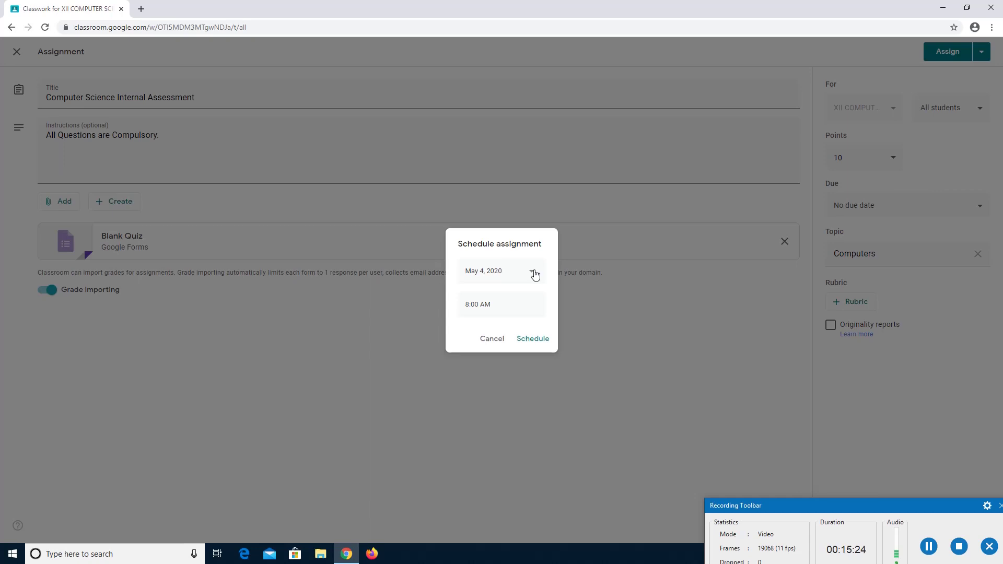
pyautogui.click(533, 272)
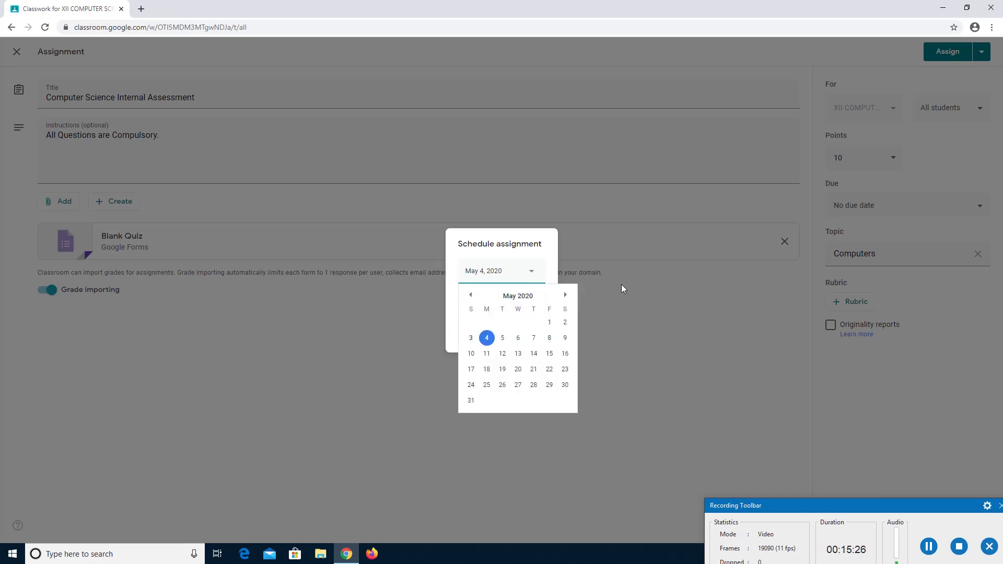
pyautogui.click(662, 304)
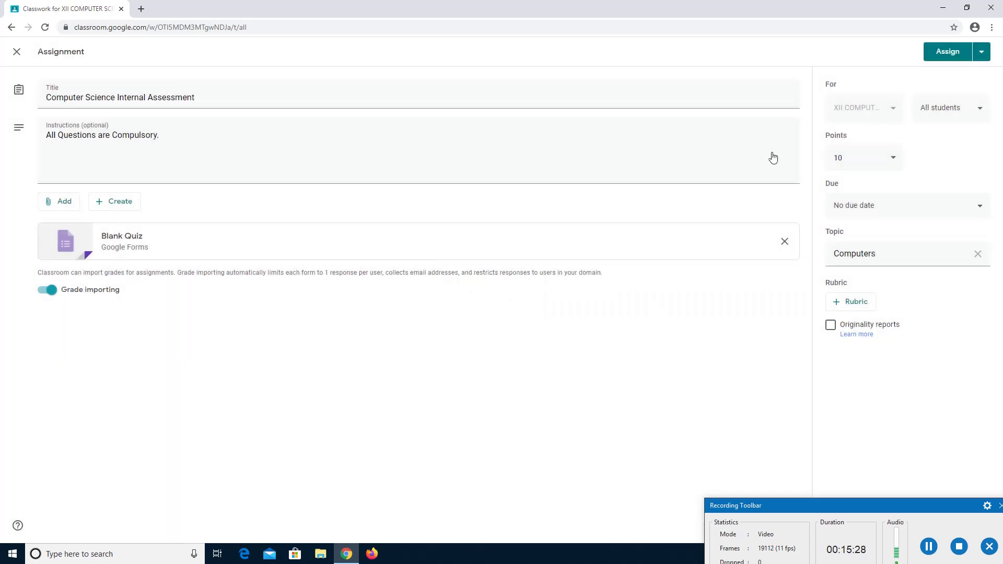
pyautogui.click(982, 53)
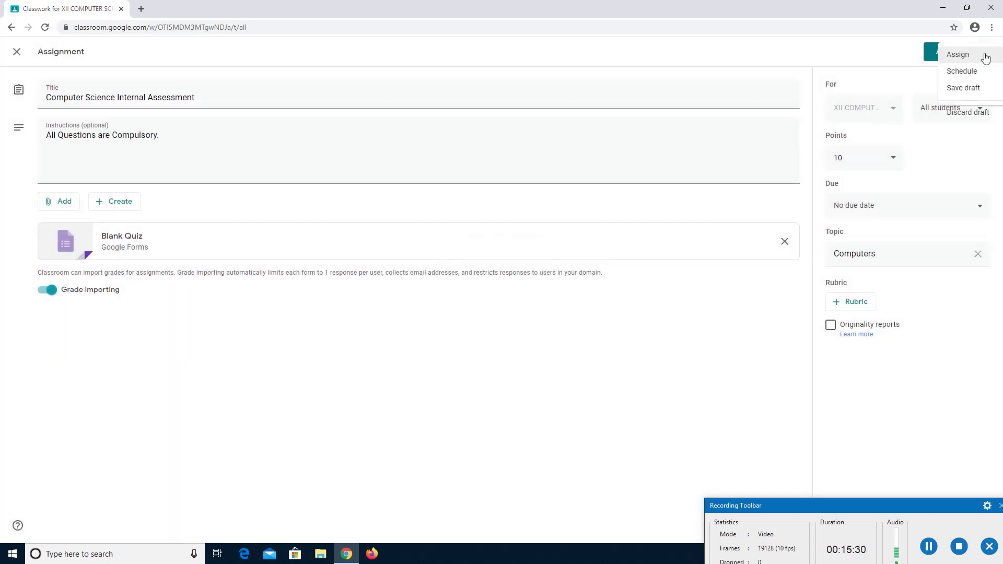
pyautogui.click(960, 73)
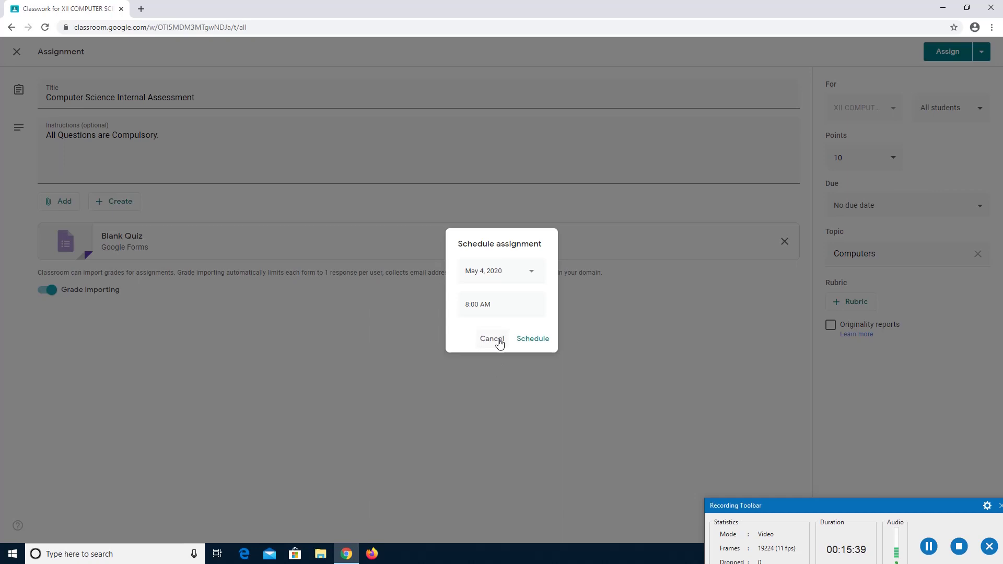
pyautogui.click(492, 339)
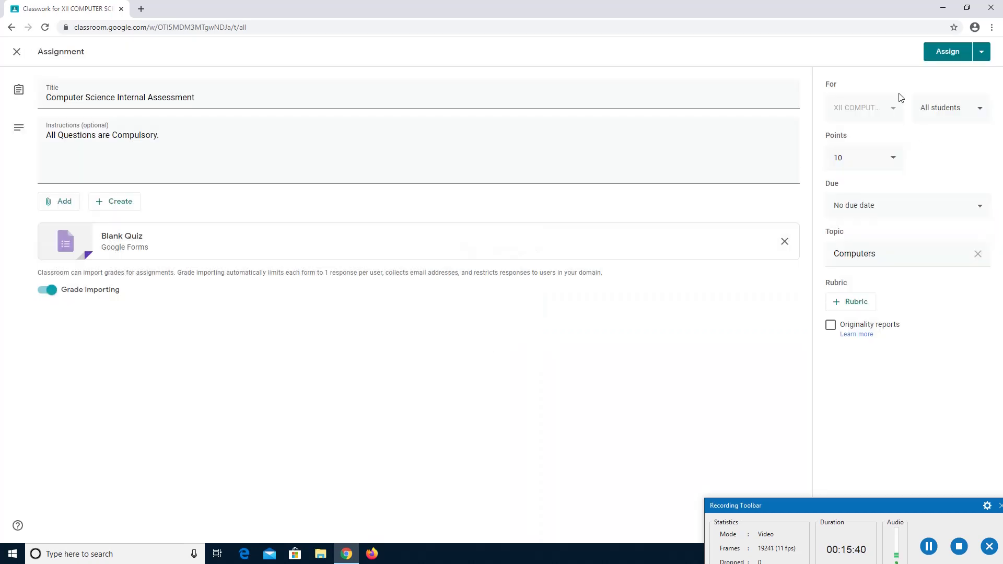
pyautogui.click(949, 53)
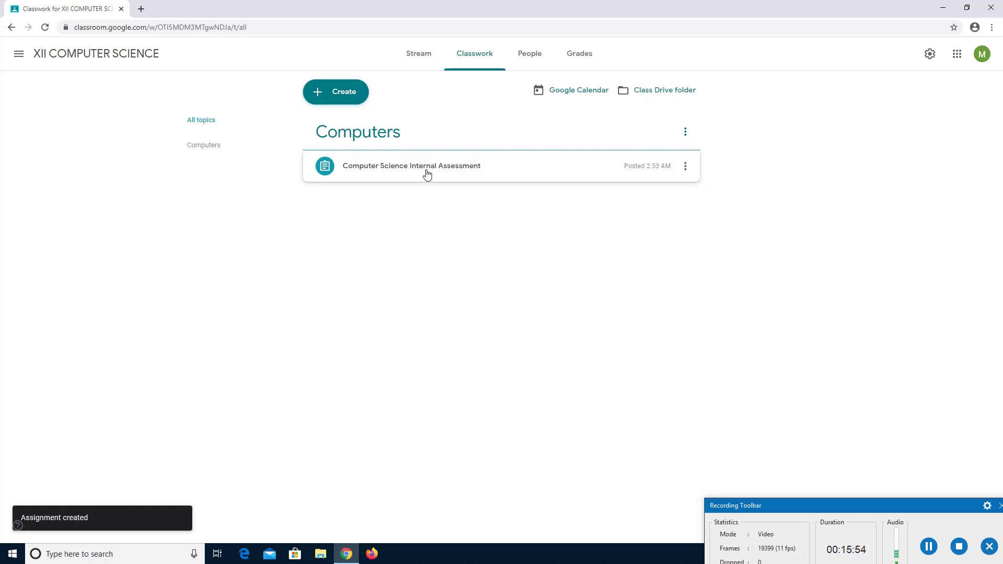
# Look over the People and Classwork pages of XII COMPUTER SCIENCE, ending on its Stream.
pyautogui.click(531, 62)
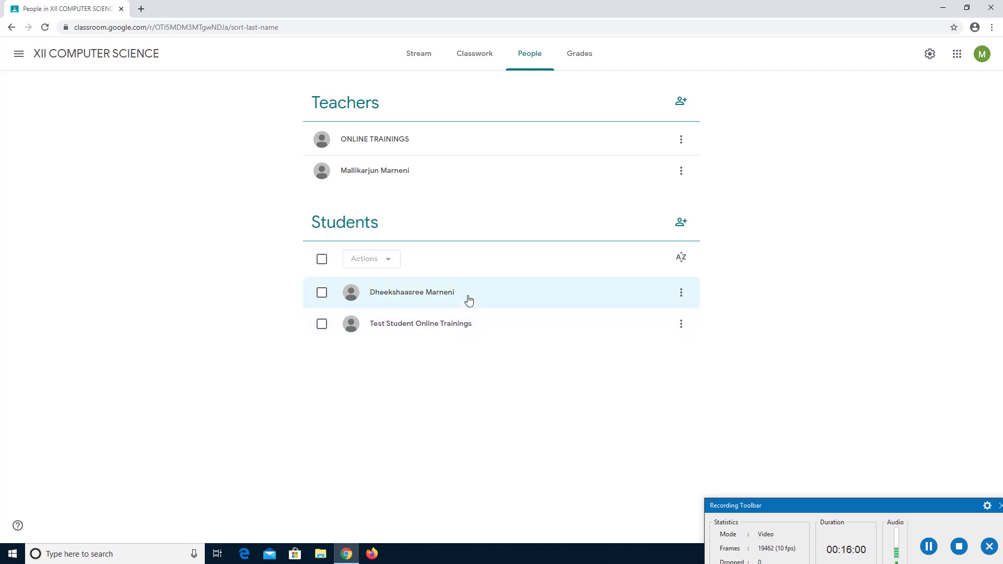
pyautogui.click(485, 67)
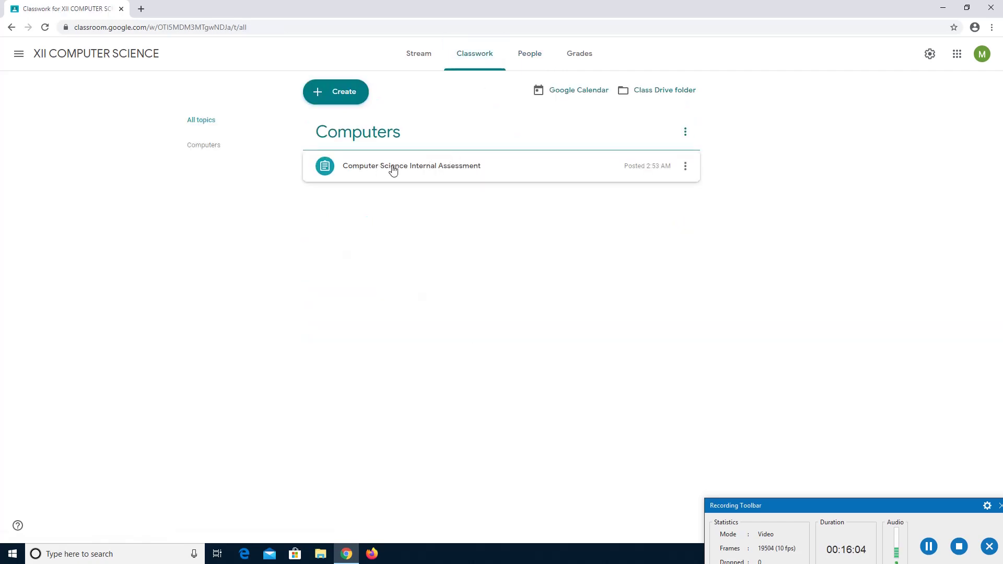
pyautogui.click(424, 58)
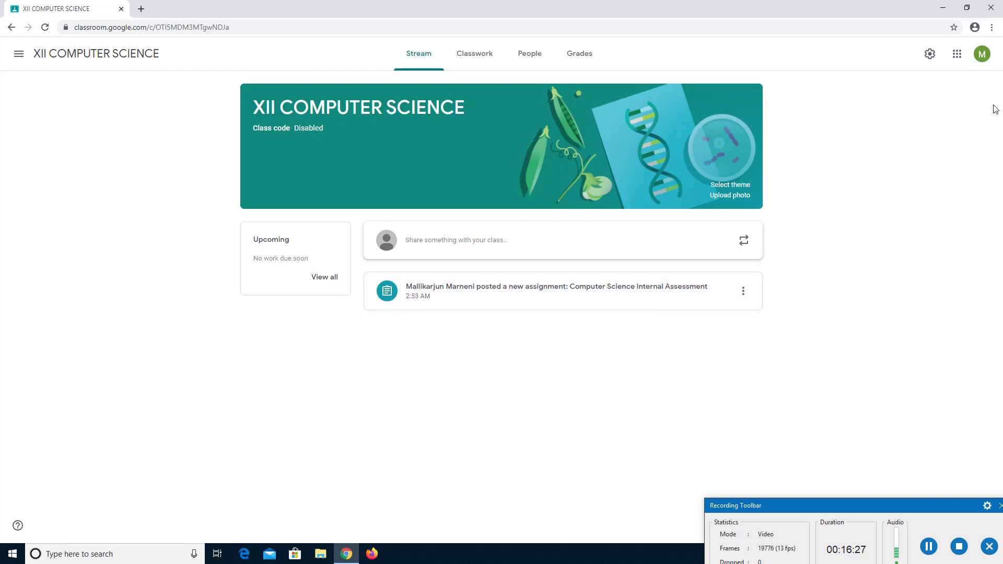
# Sign out of the teacher account and choose to sign in with a different account.
pyautogui.click(983, 58)
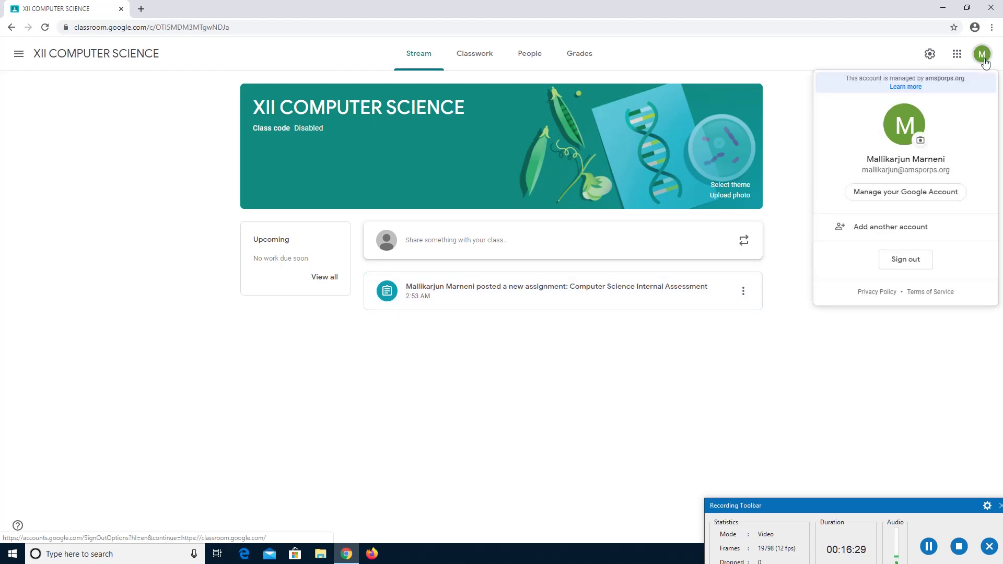
pyautogui.click(923, 260)
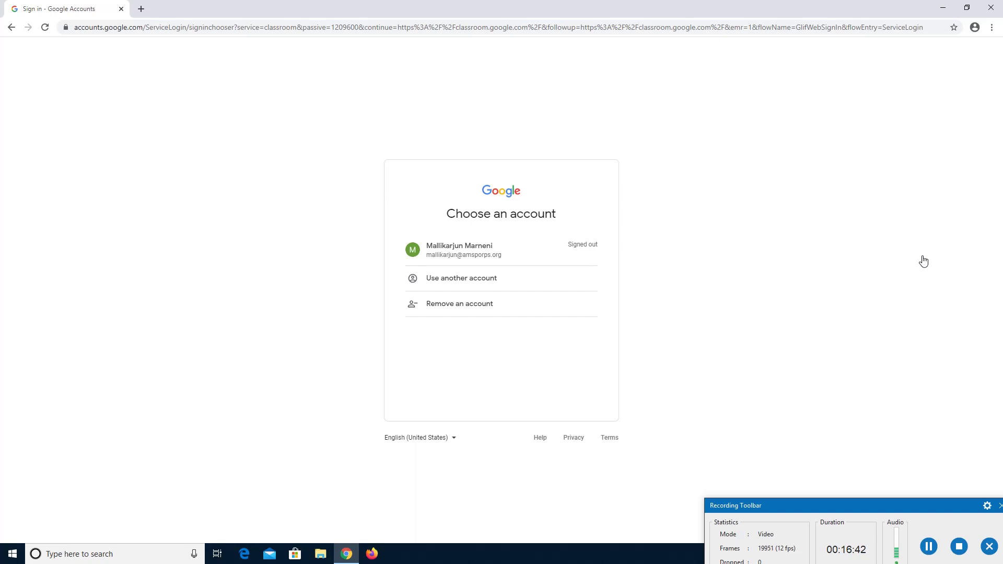
pyautogui.click(483, 289)
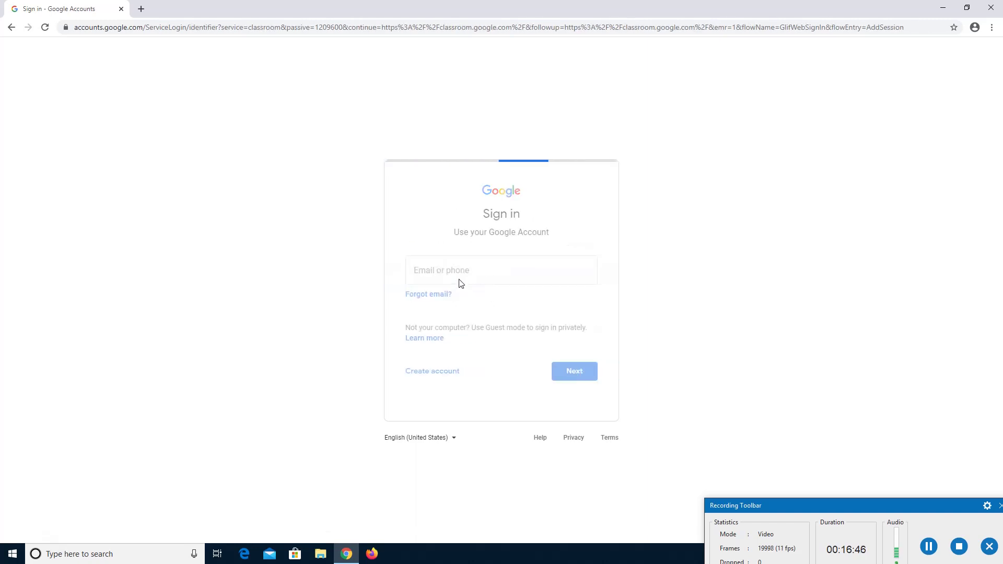
# Sign in with the student's school e-mail and password, re-entering the password after it is rejected.
pyautogui.click(454, 277)
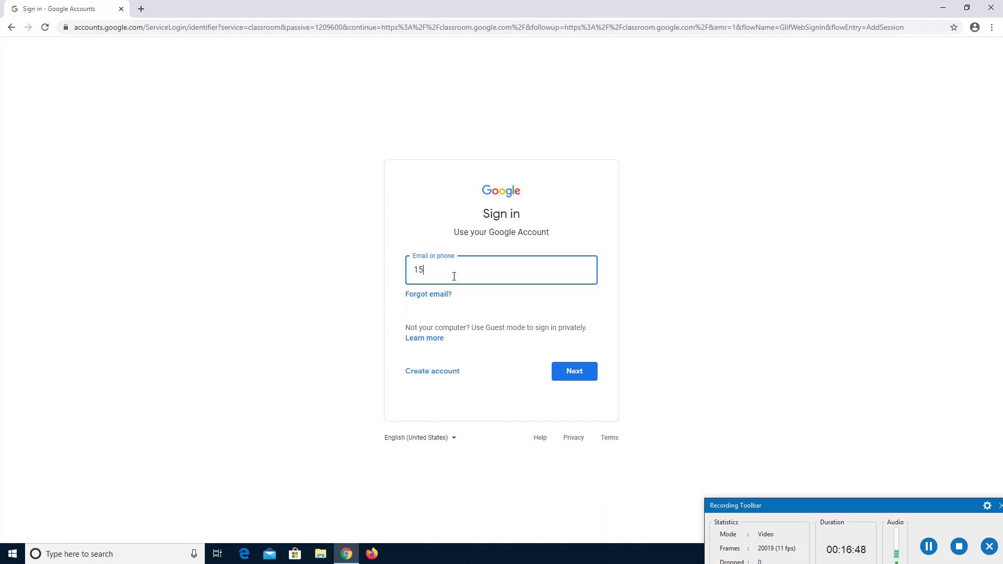
pyautogui.press('Return')
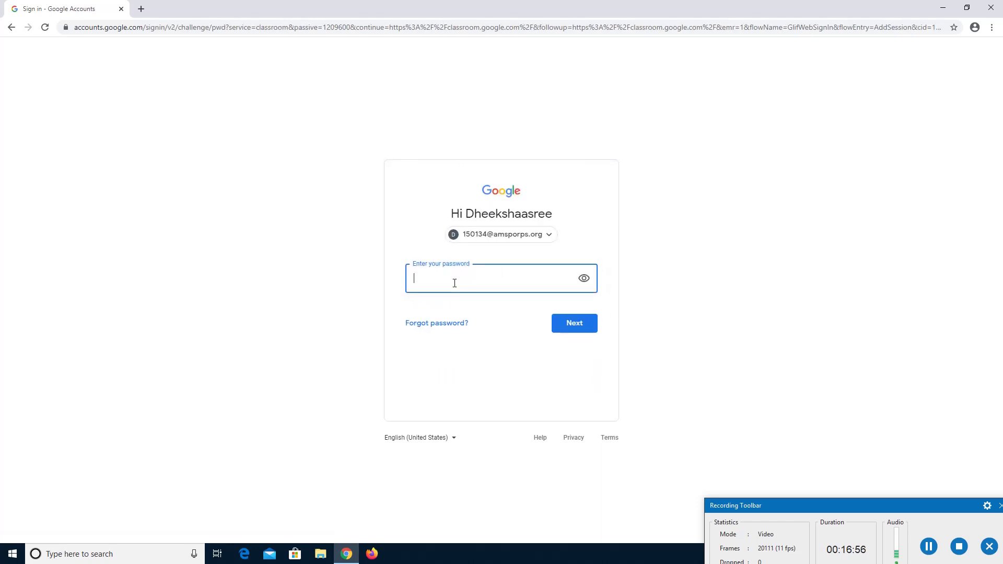
pyautogui.write('•••••••')
pyautogui.press('Return')
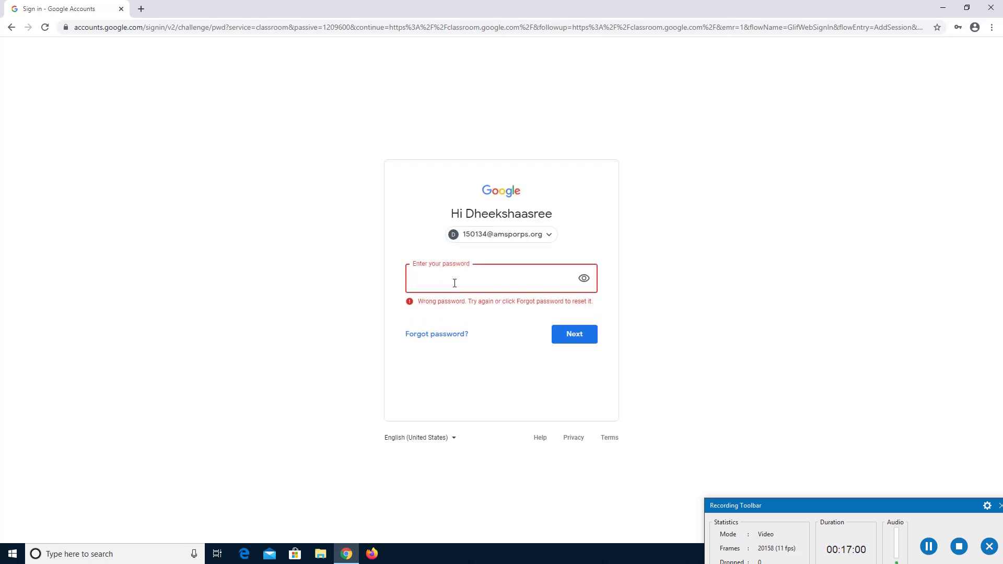
pyautogui.write('••••••••')
pyautogui.press('Return')
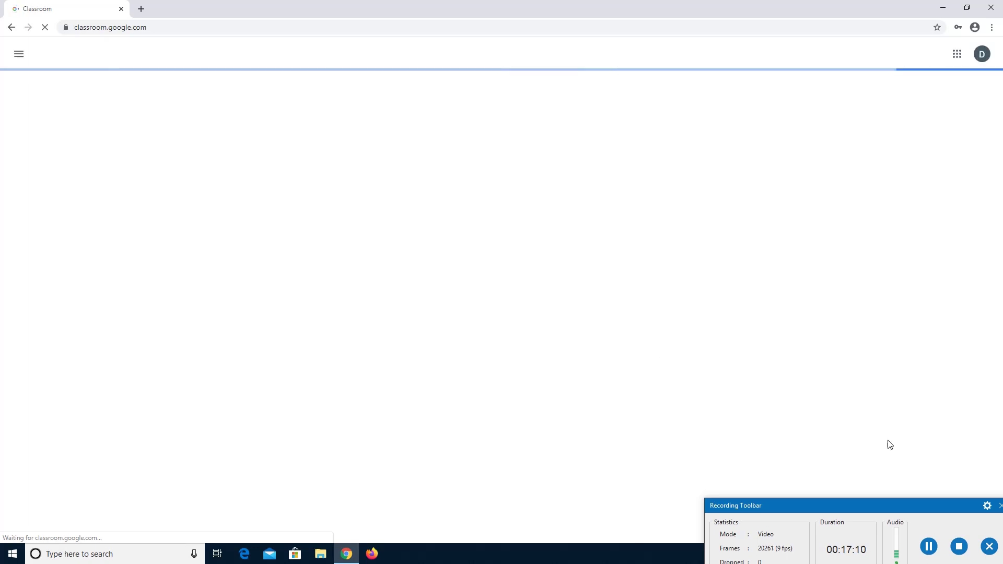
# Open the Computer Science Internal Assessment post from the student's Stream and launch its attached quiz form.
pyautogui.moveTo(911, 502); pyautogui.dragTo(938, 552)
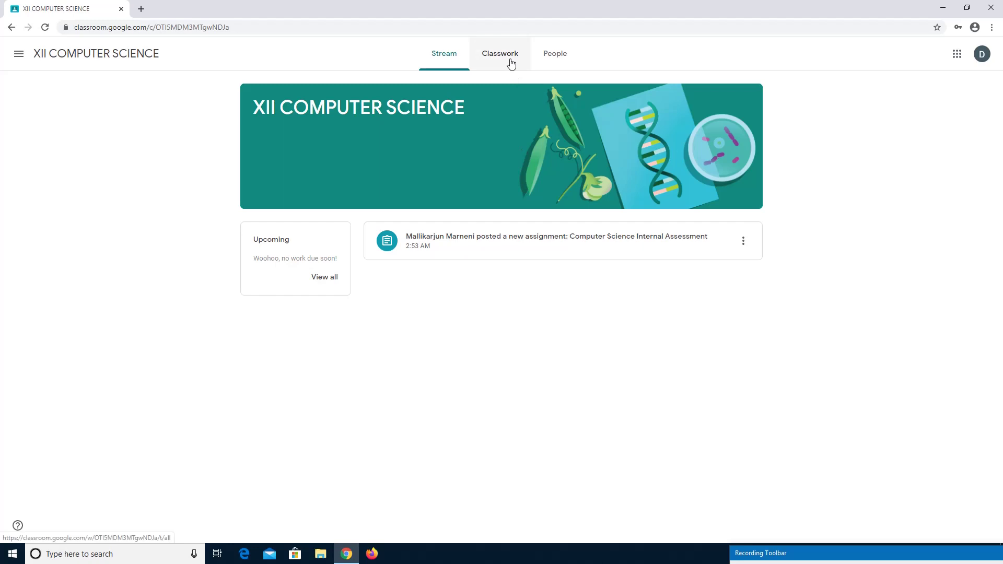
pyautogui.click(526, 241)
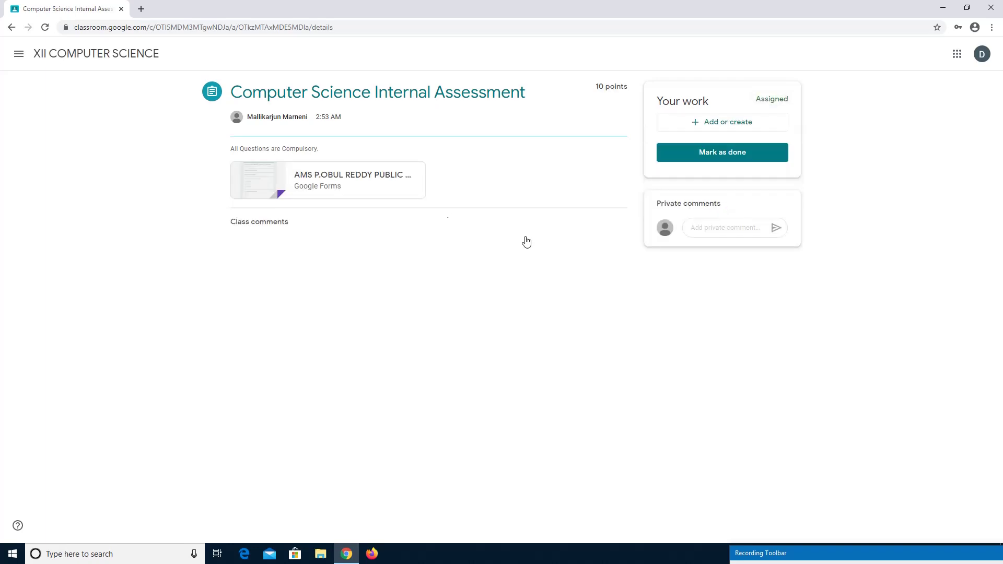
pyautogui.click(333, 180)
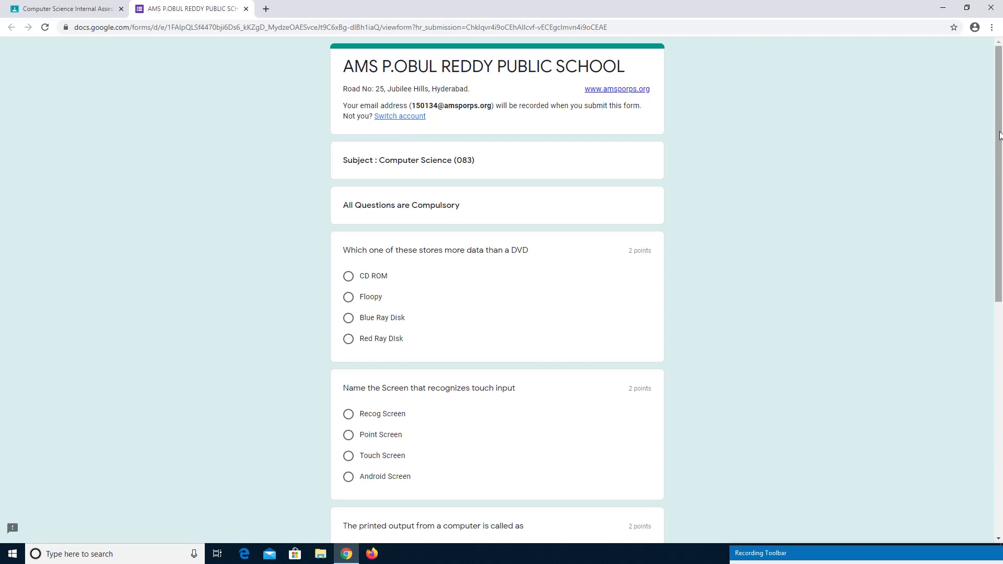
# Scroll the opened quiz form to view its shuffled questions, starting with DVD capacity.
pyautogui.moveTo(1000, 135); pyautogui.dragTo(1001, 162)
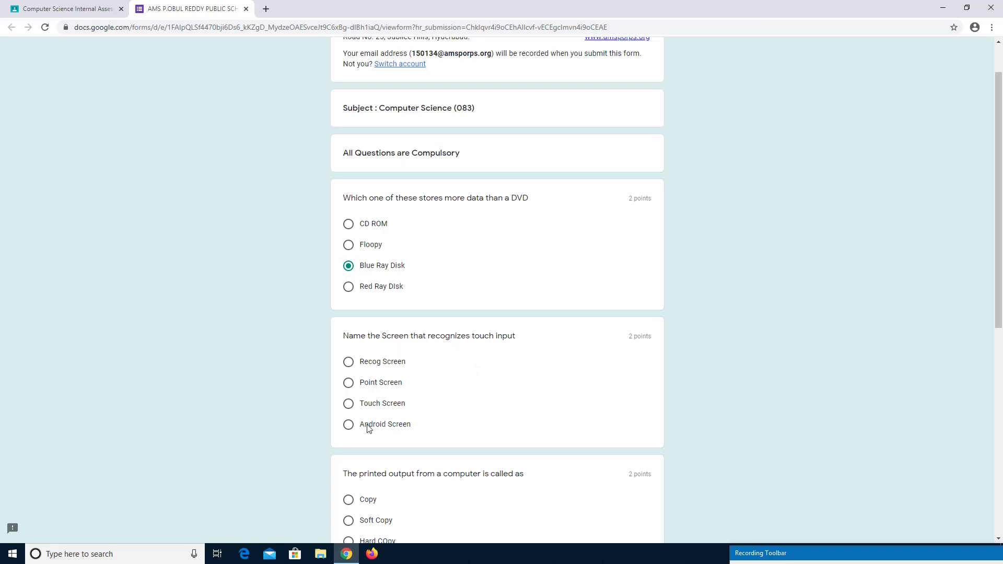
# Answer Touch Screen, Hard COpy, None and VDU for the remaining questions, then submit the quiz.
pyautogui.click(348, 404)
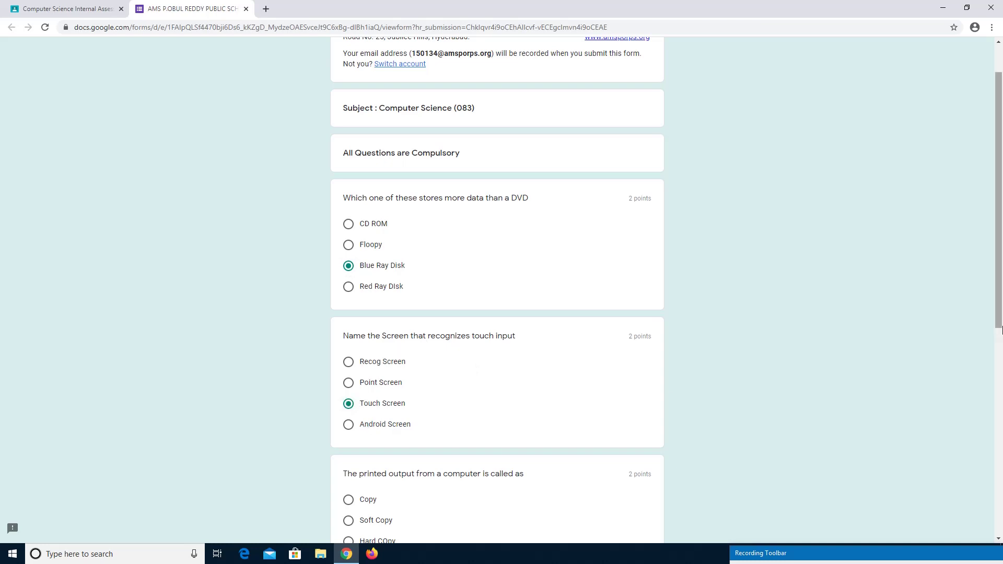
pyautogui.moveTo(1001, 275); pyautogui.dragTo(1000, 360)
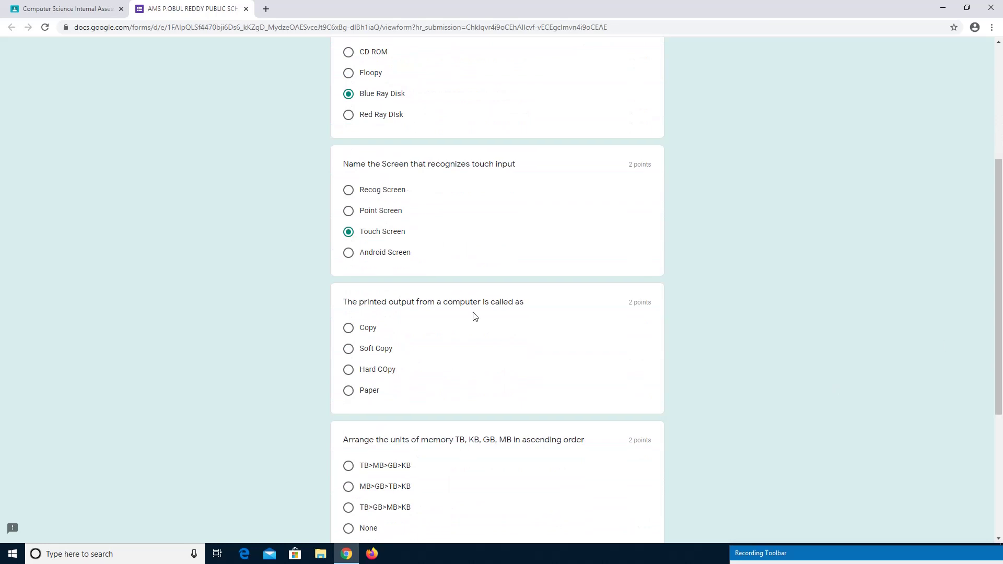
pyautogui.click(348, 369)
pyautogui.moveTo(1001, 243); pyautogui.dragTo(1002, 340)
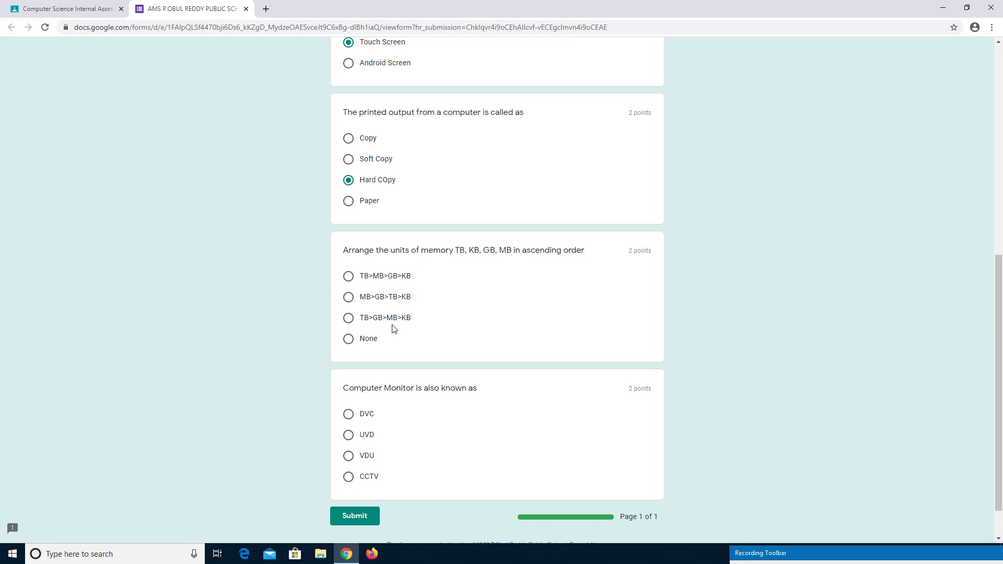
pyautogui.click(349, 339)
pyautogui.click(348, 457)
pyautogui.moveTo(1001, 301); pyautogui.dragTo(1001, 324)
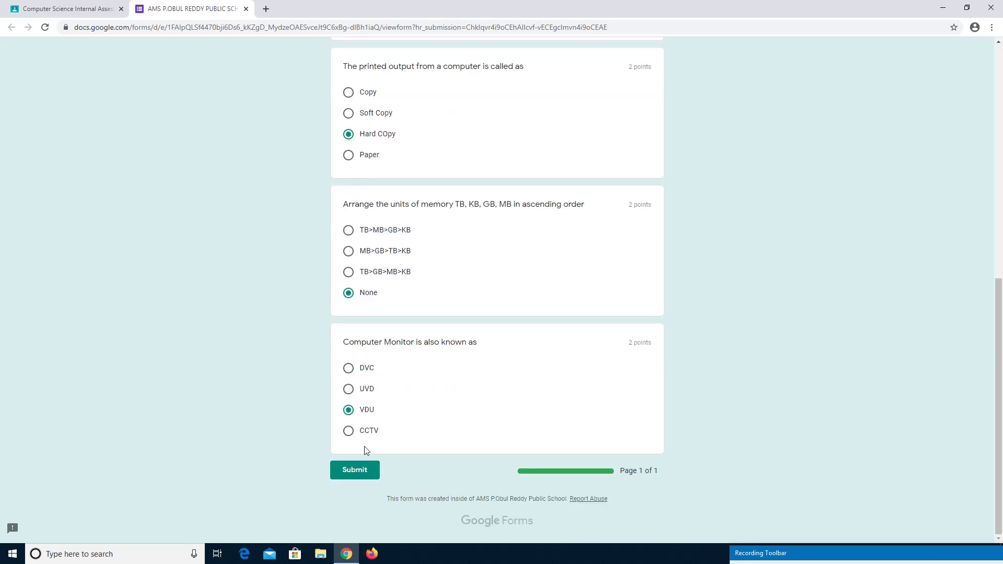
pyautogui.click(352, 472)
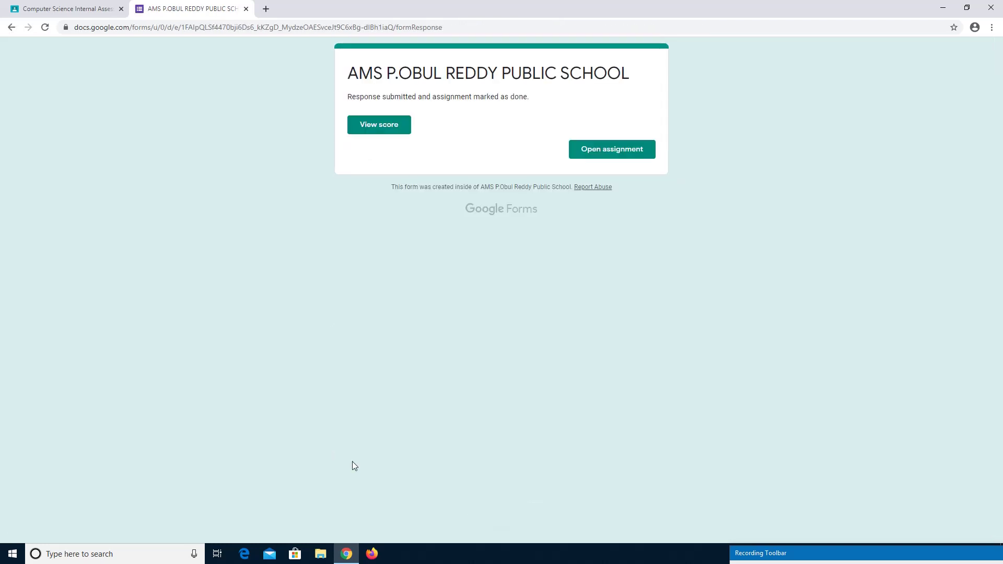
# Review the 8/10 score with the memory-units question marked wrong, then close the score view.
pyautogui.click(387, 130)
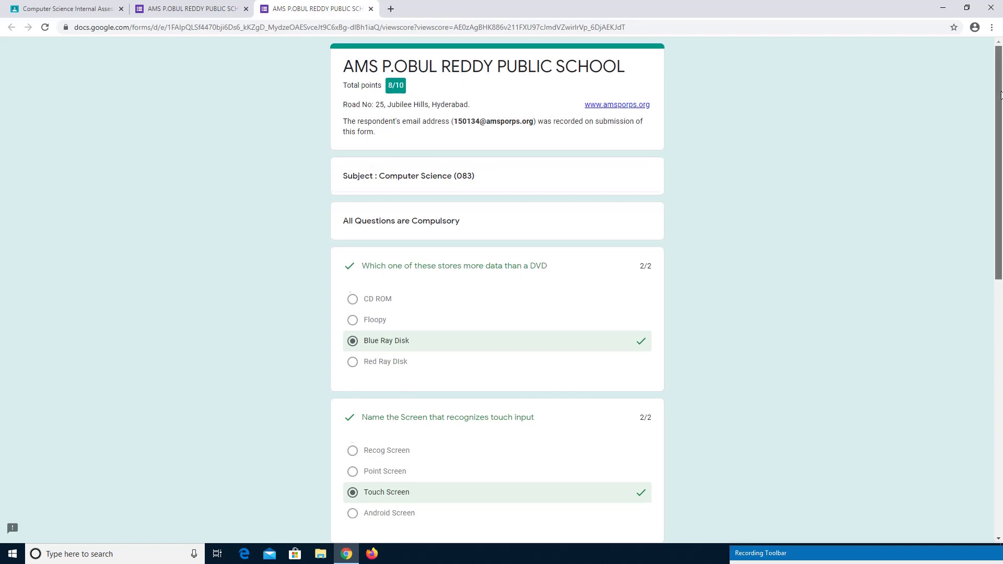
pyautogui.moveTo(1001, 102); pyautogui.dragTo(1001, 291)
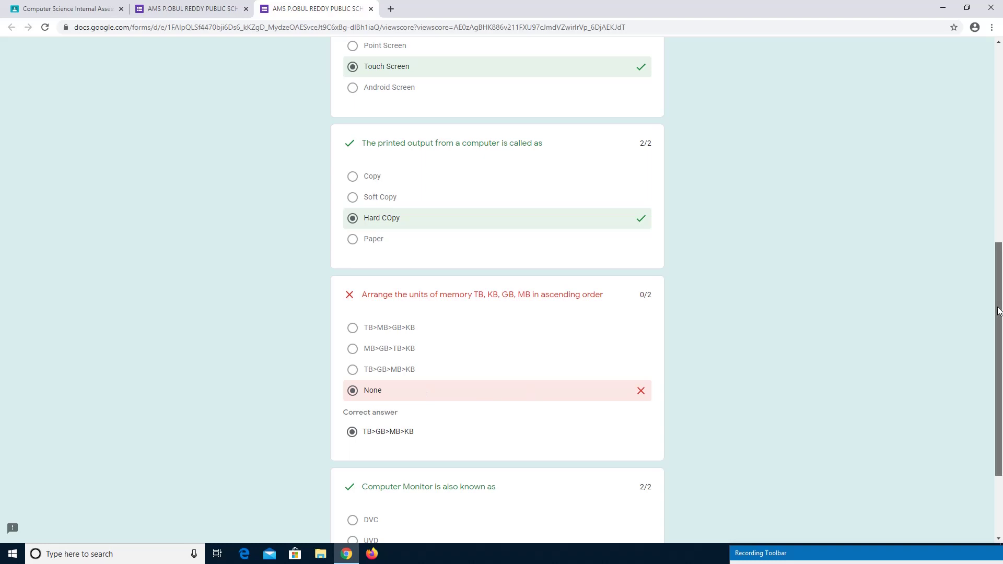
pyautogui.moveTo(999, 311); pyautogui.dragTo(1000, 113)
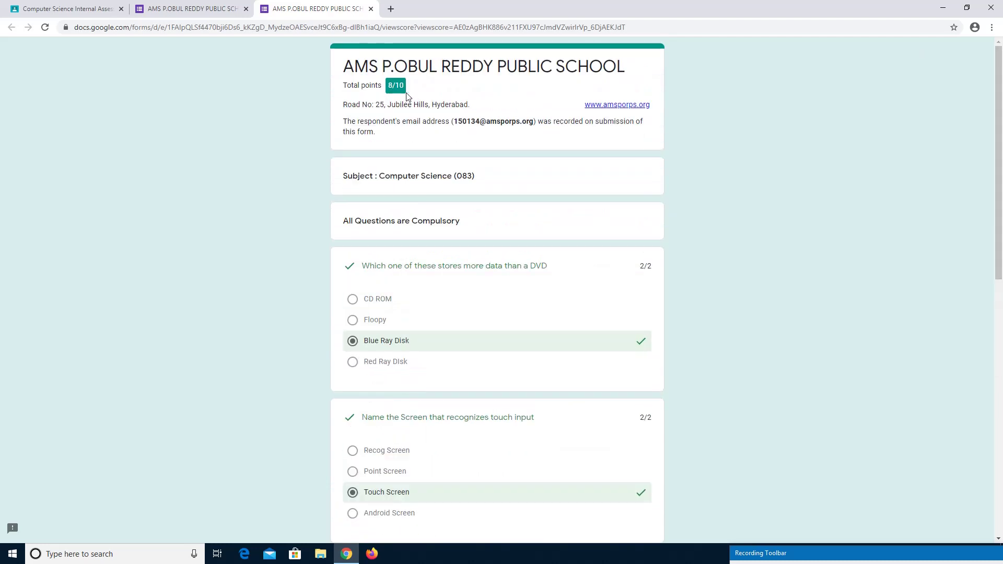
pyautogui.click(371, 9)
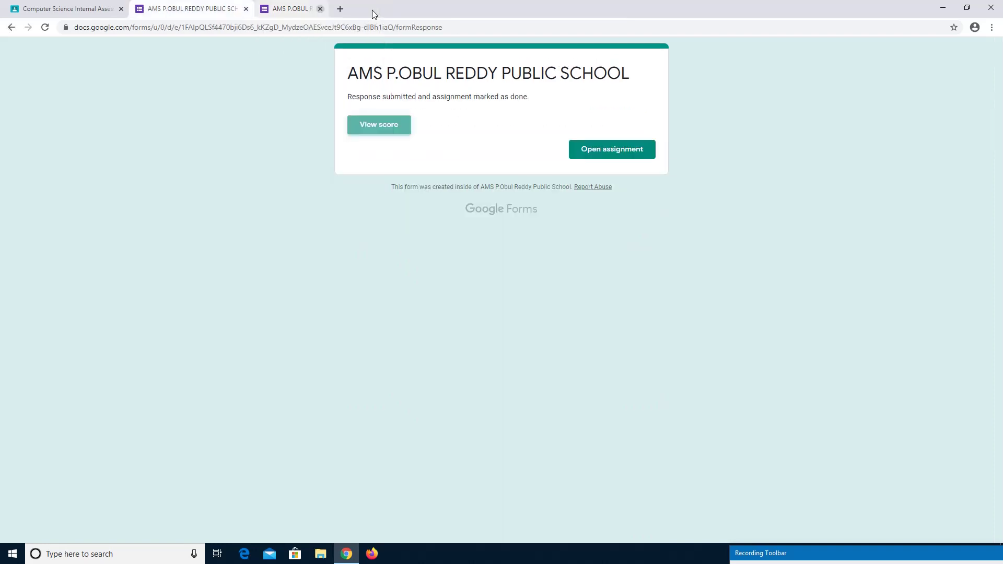
# Close the form, sign out of the student account, and sign back in with the teacher's password.
pyautogui.click(246, 9)
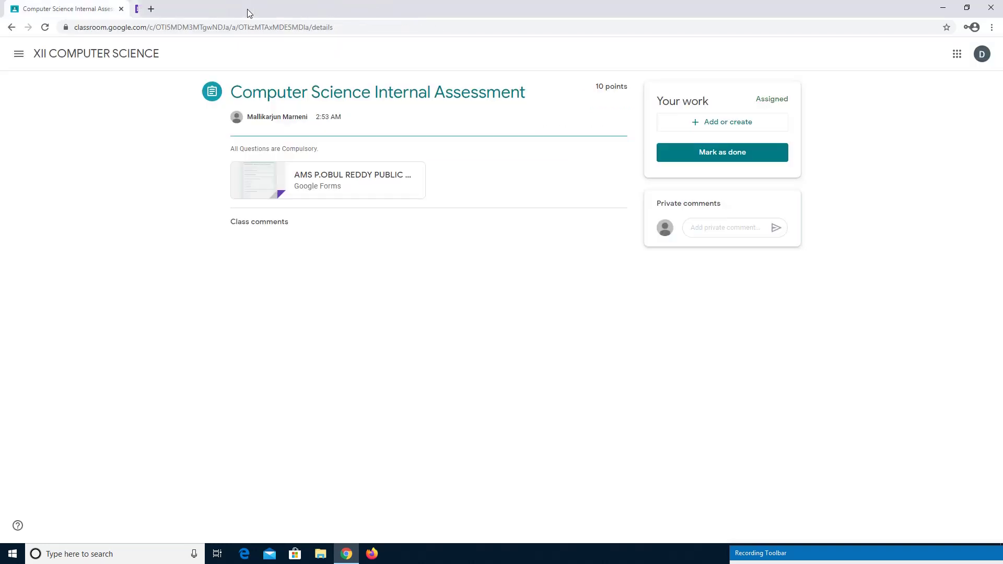
pyautogui.click(983, 60)
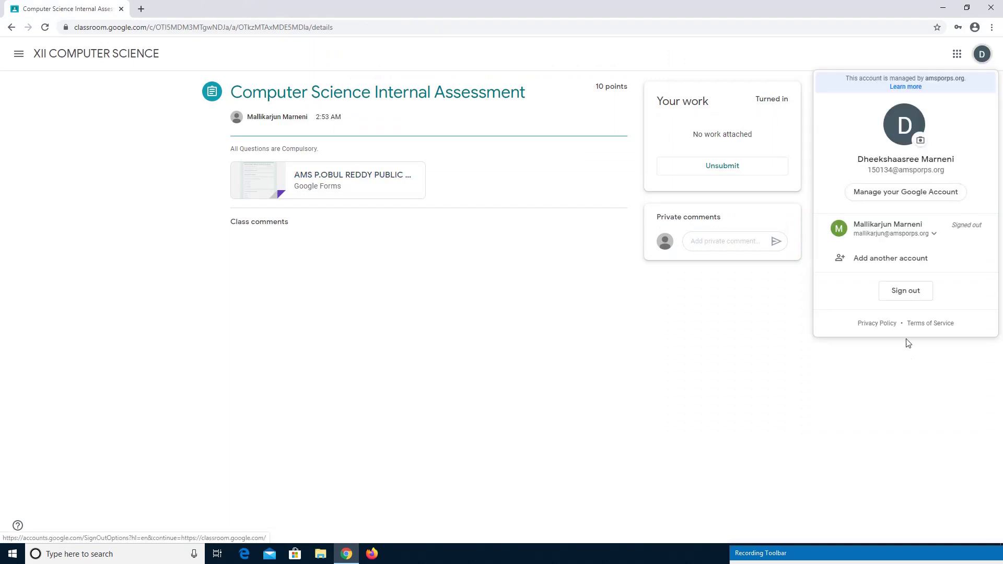
pyautogui.click(910, 296)
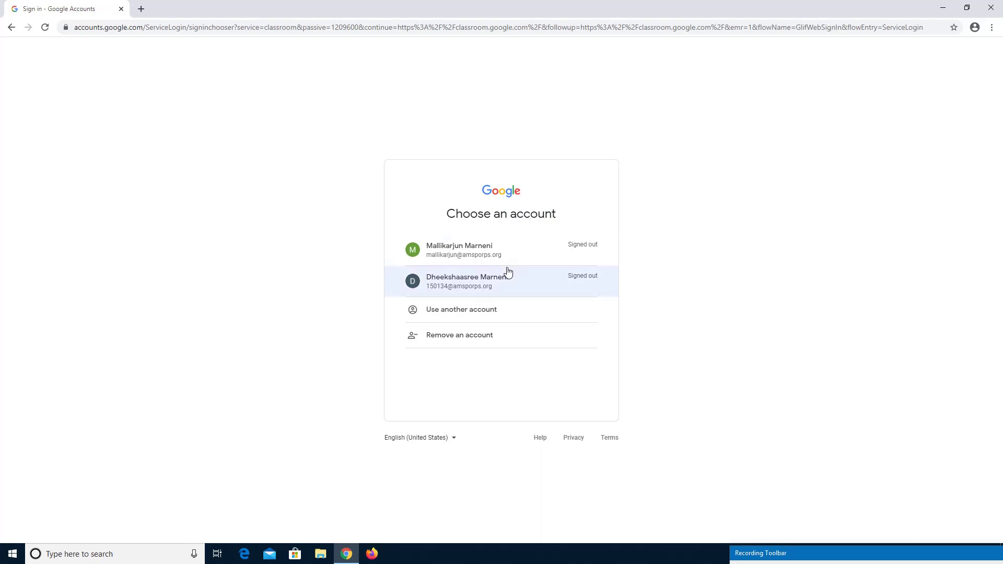
pyautogui.click(466, 250)
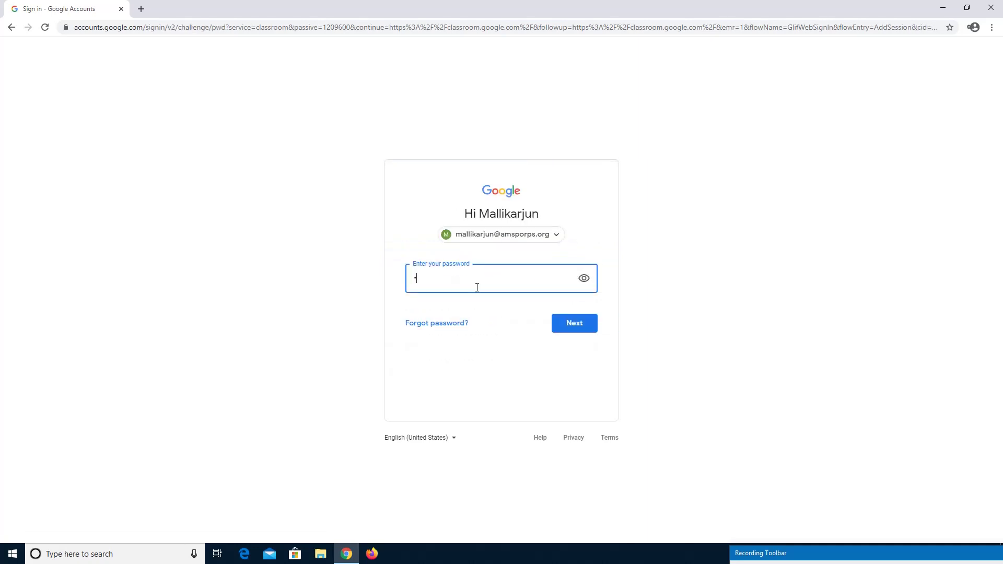
pyautogui.write('*********')
pyautogui.press('Return')
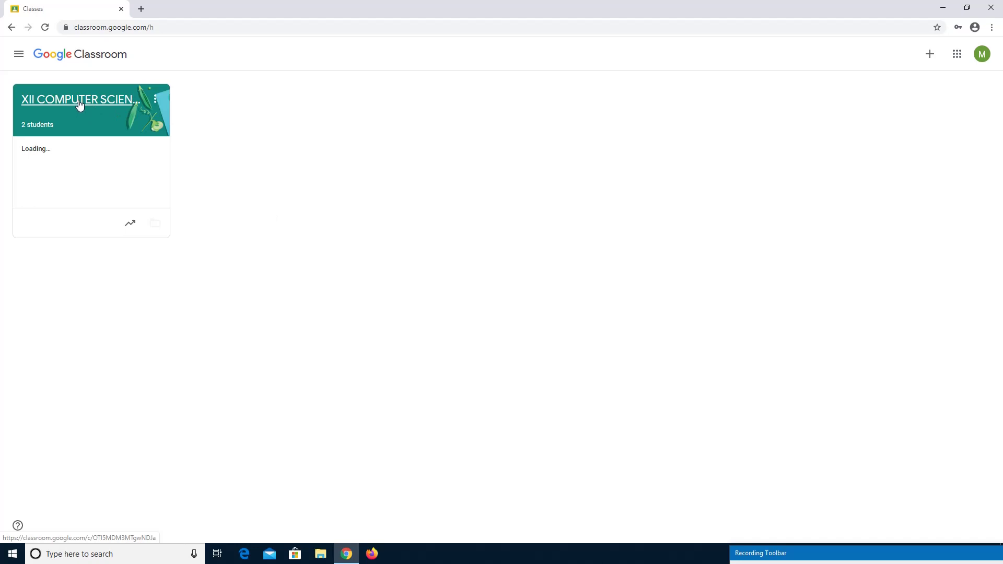
# Open the XII COMPUTER SCIENCE gradebook and the Computer Science Internal Assessment's student work page.
pyautogui.click(79, 105)
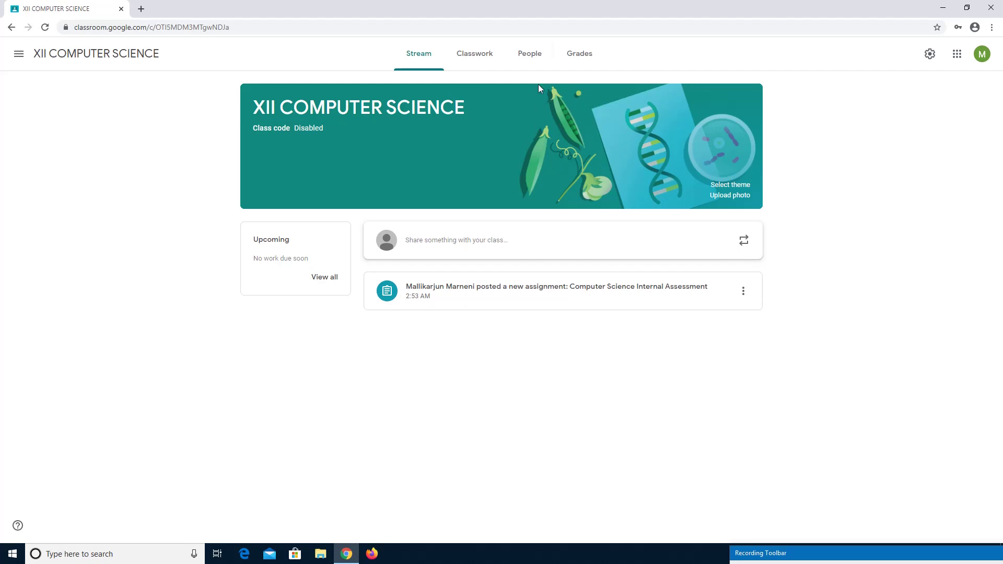
pyautogui.click(572, 60)
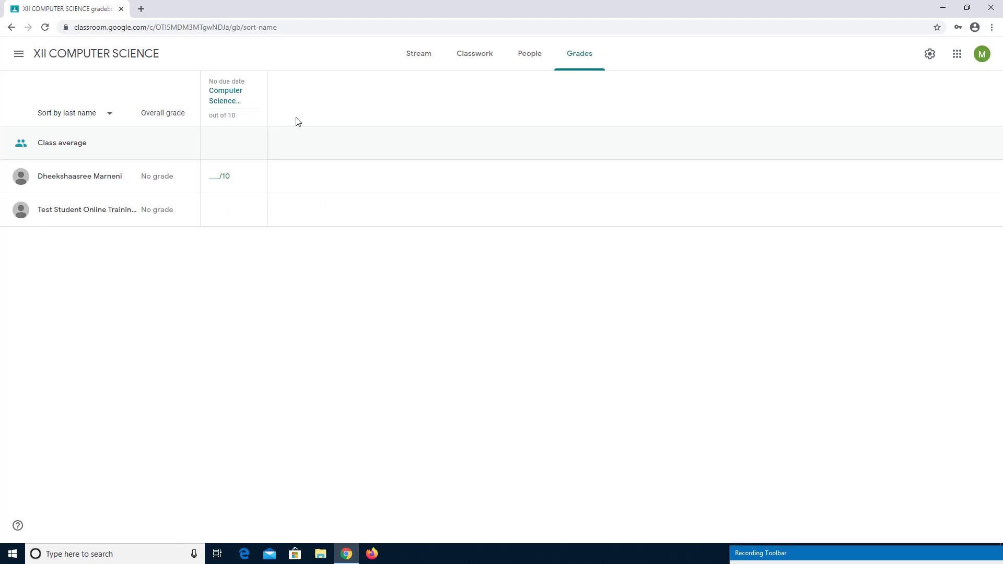
pyautogui.click(225, 99)
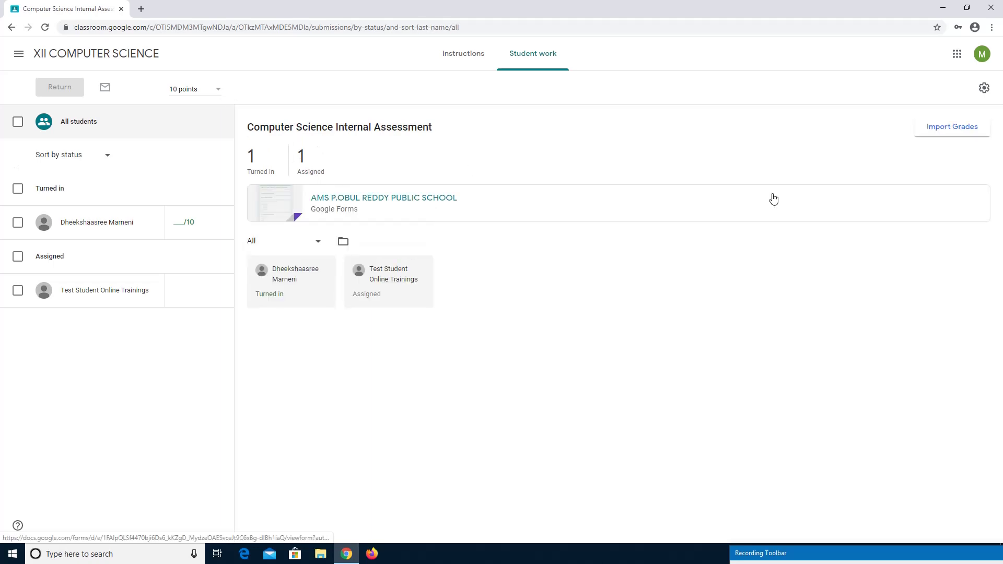
# Import the quiz form's grades into the Computer Science Internal Assessment and confirm the import.
pyautogui.click(970, 133)
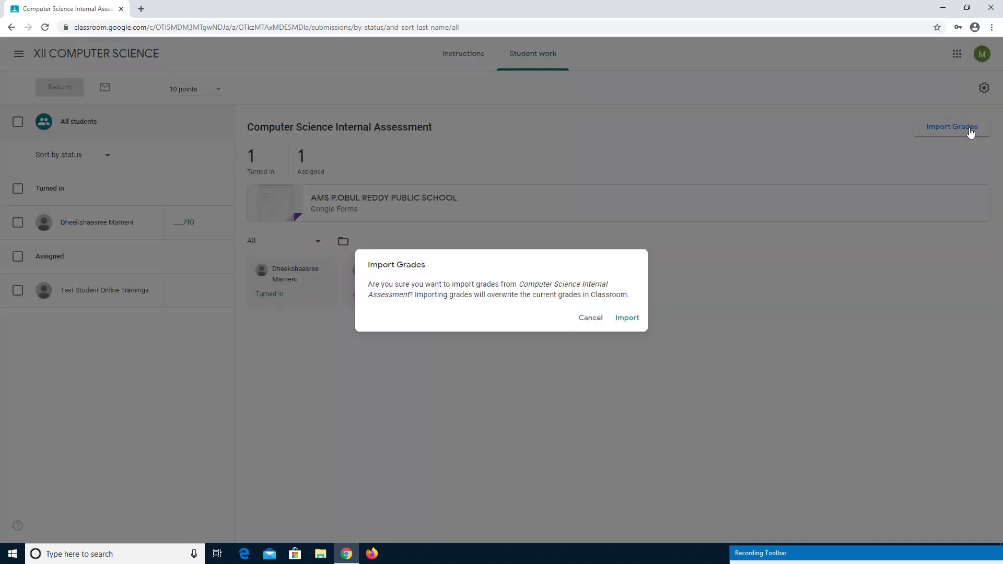
pyautogui.click(627, 320)
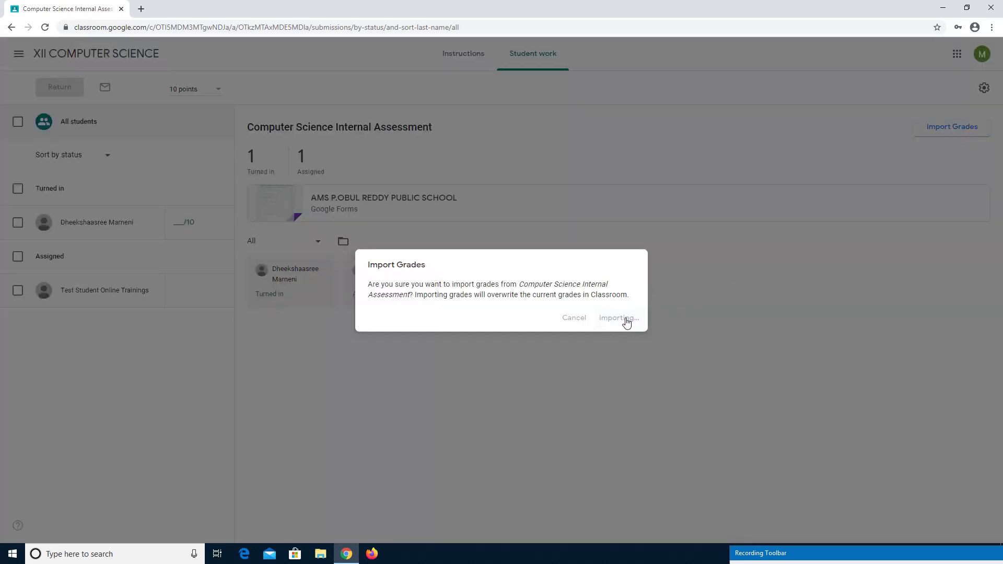
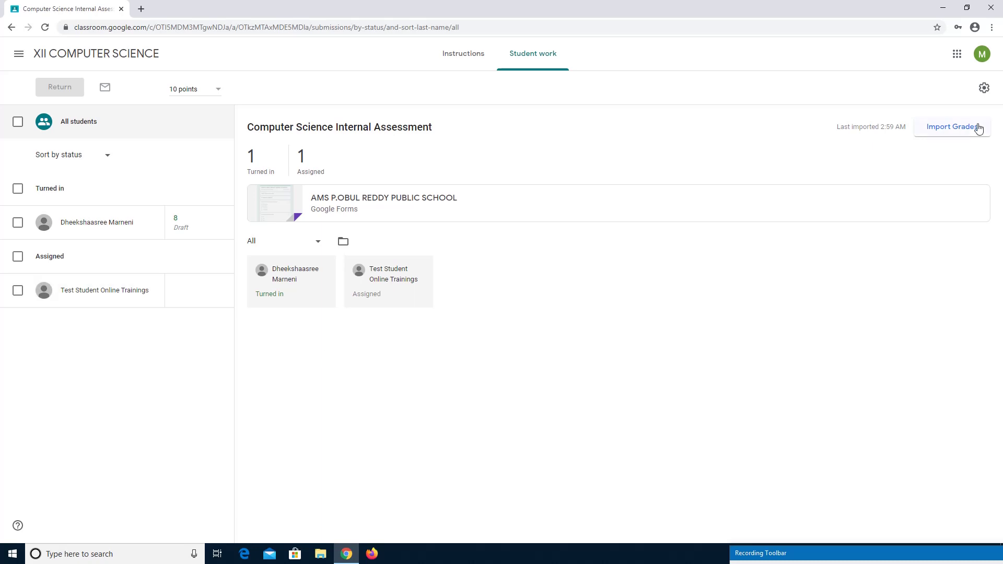
# Sign out of the teacher account and sign in with the test student's email and password.
pyautogui.click(982, 55)
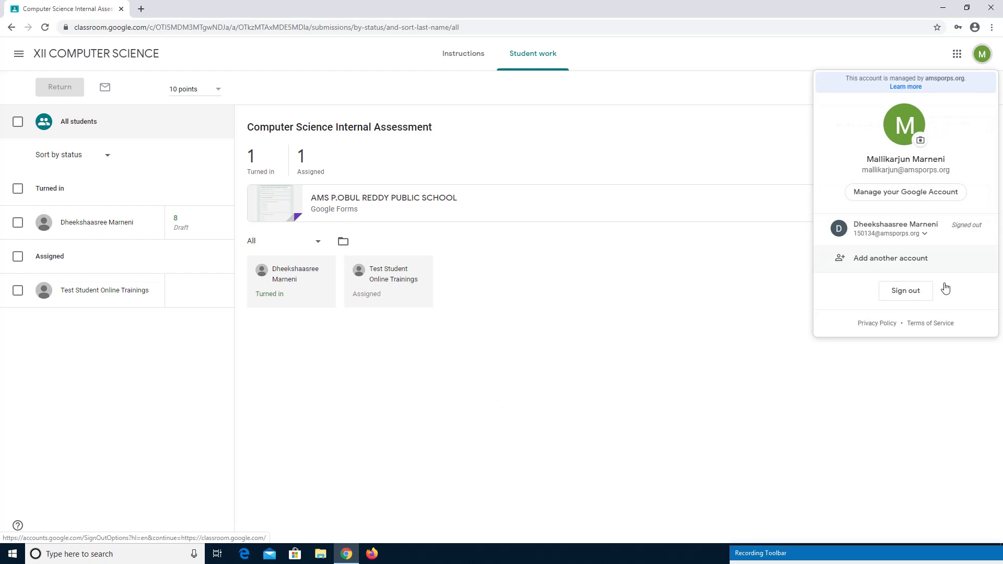
pyautogui.click(906, 290)
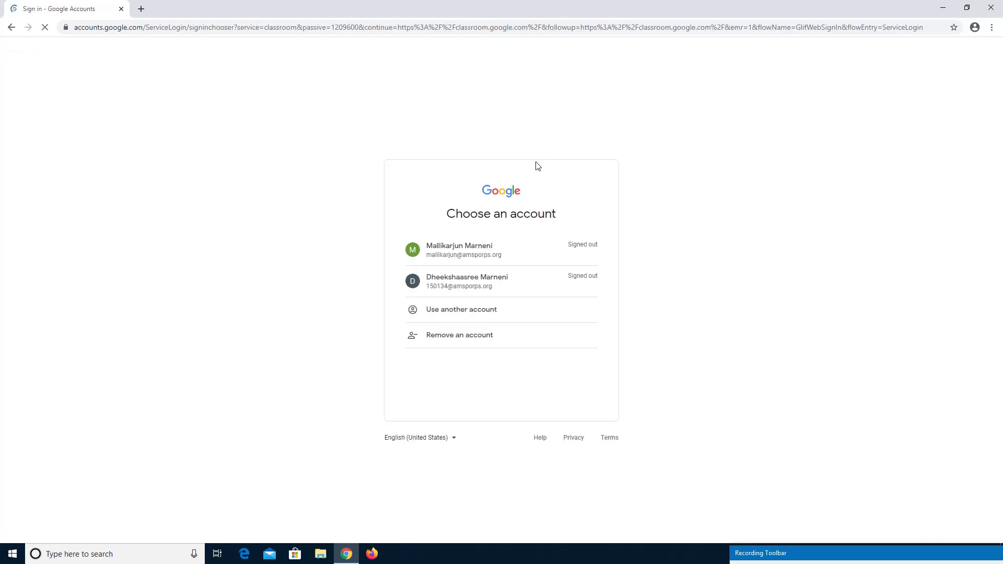
pyautogui.click(494, 310)
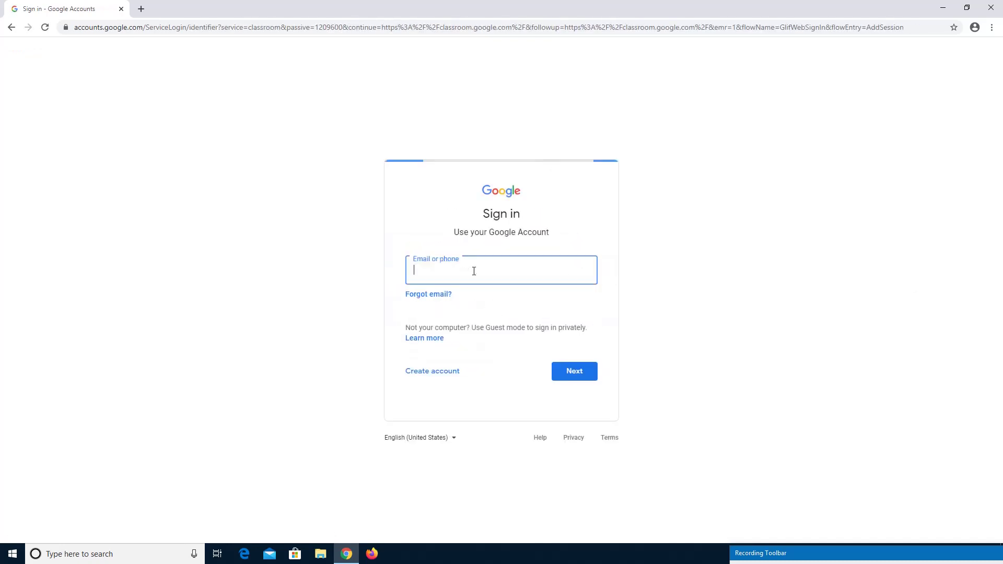
pyautogui.click(474, 271)
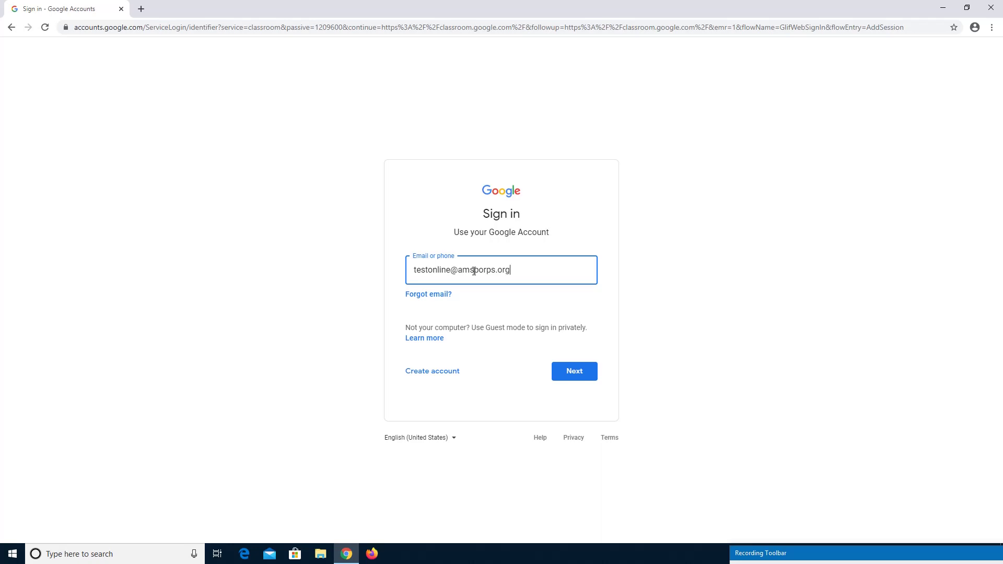
pyautogui.press('Return')
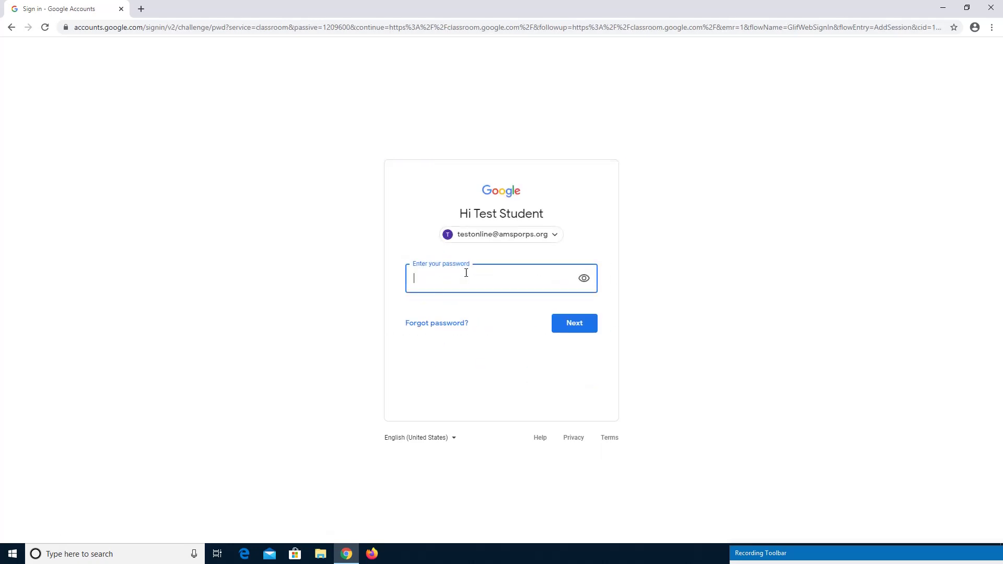
pyautogui.write('•••••••••')
pyautogui.press('Return')
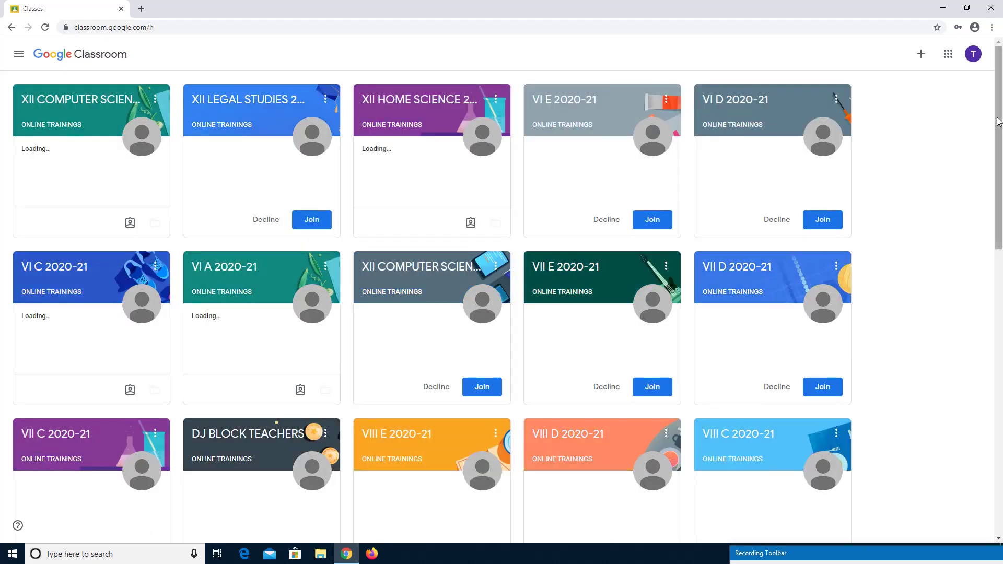
# Open XII COMPUTER SCIENCE, then the Computer Science Internal Assessment post's attached quiz form.
pyautogui.click(83, 107)
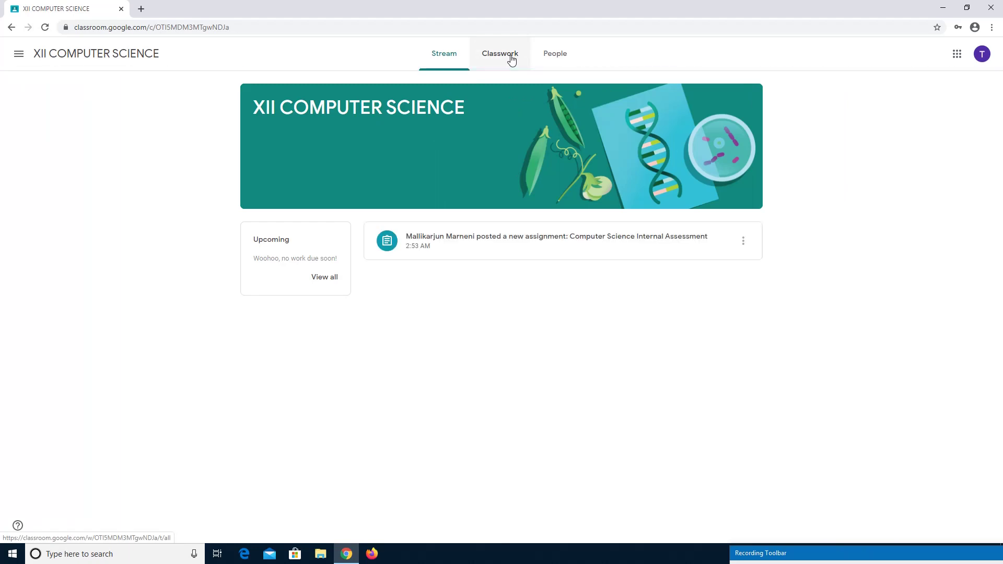
pyautogui.click(523, 241)
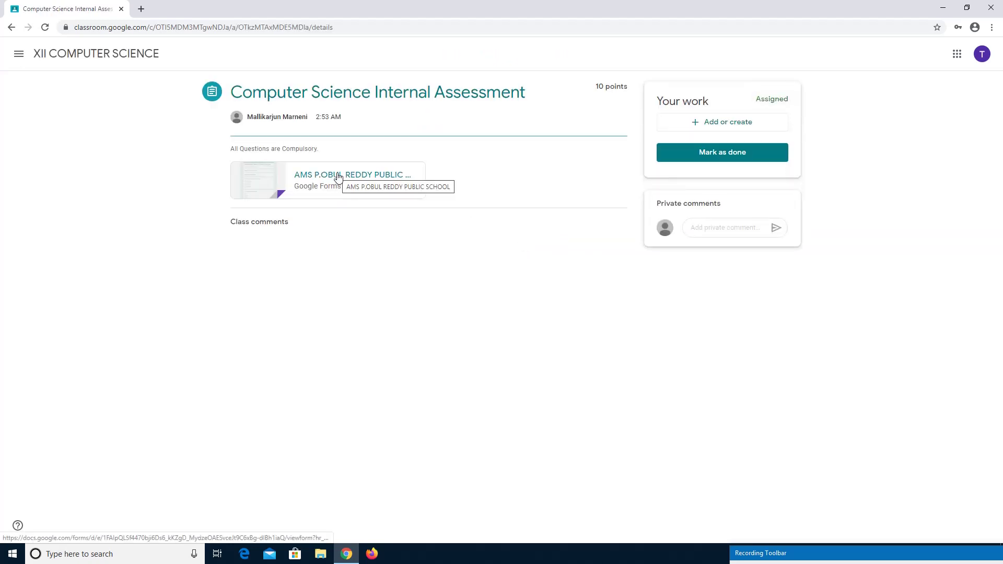
pyautogui.click(338, 177)
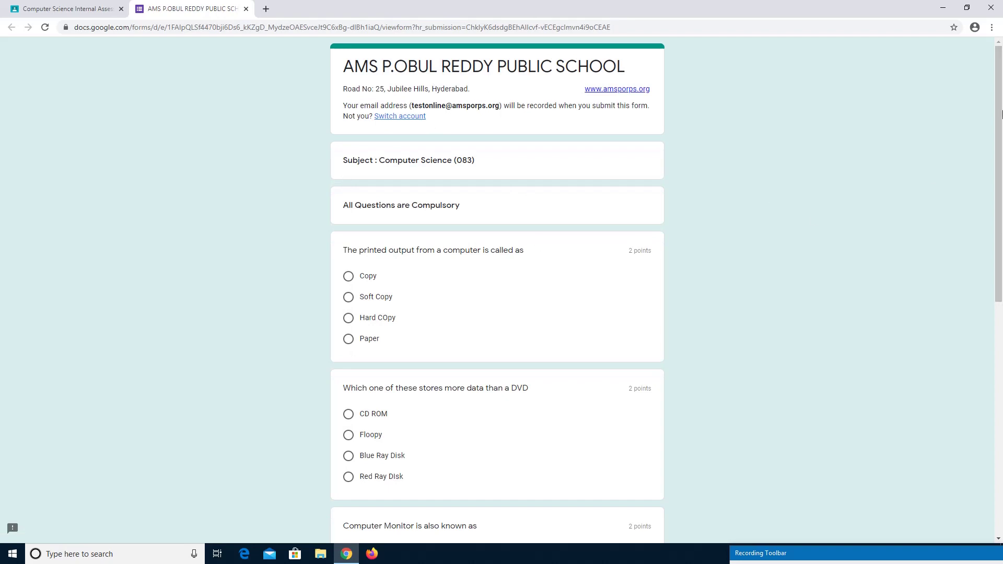
# Answer Hard COpy, Blue Ray Disk, VDU, Touch Screen and TB>GB>MB>KB, then submit the quiz.
pyautogui.moveTo(1001, 114)
pyautogui.mouseDown()
pyautogui.moveTo(1002, 150)
pyautogui.moveTo(1002, 125)
pyautogui.mouseUp()
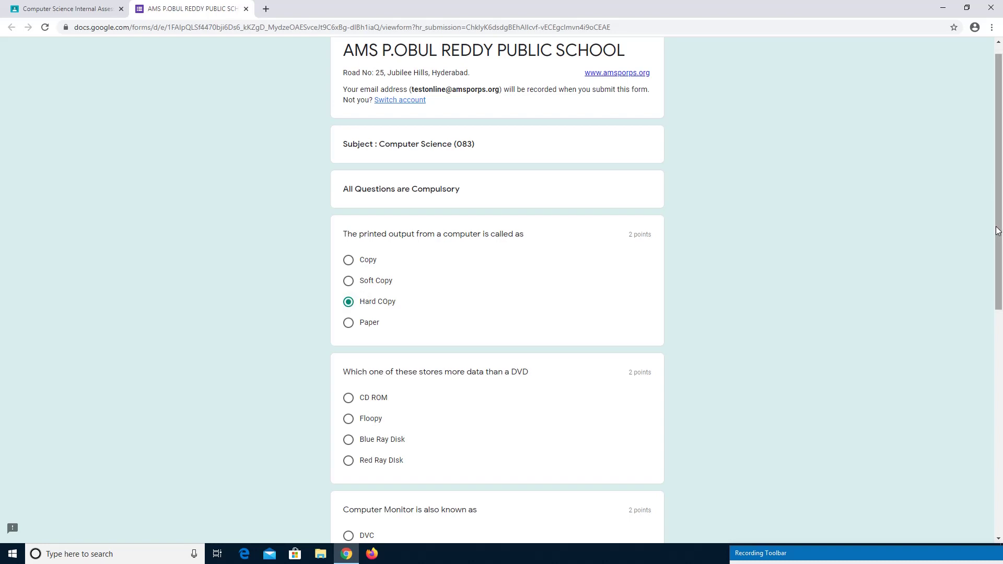
pyautogui.moveTo(997, 231); pyautogui.dragTo(998, 300)
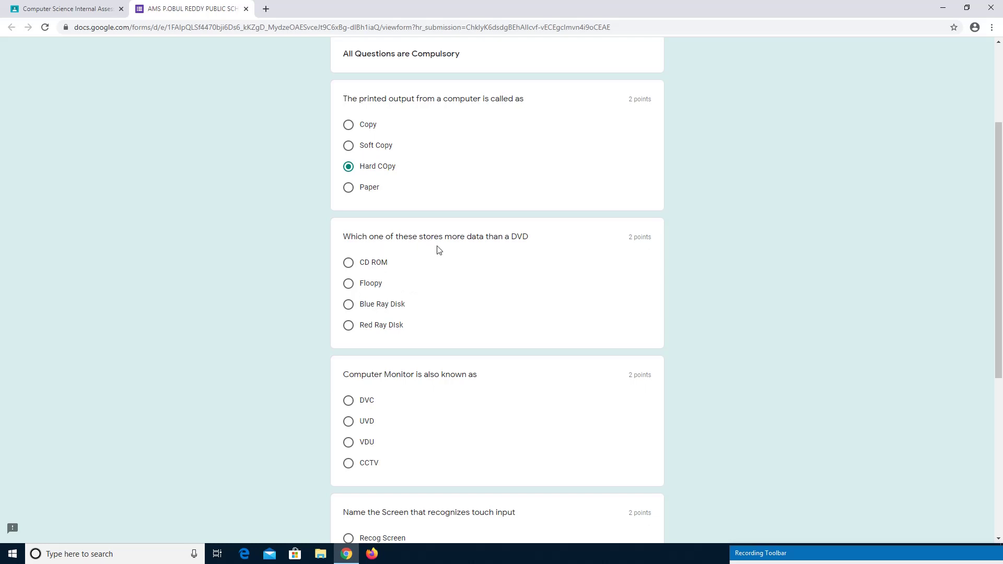
pyautogui.click(348, 311)
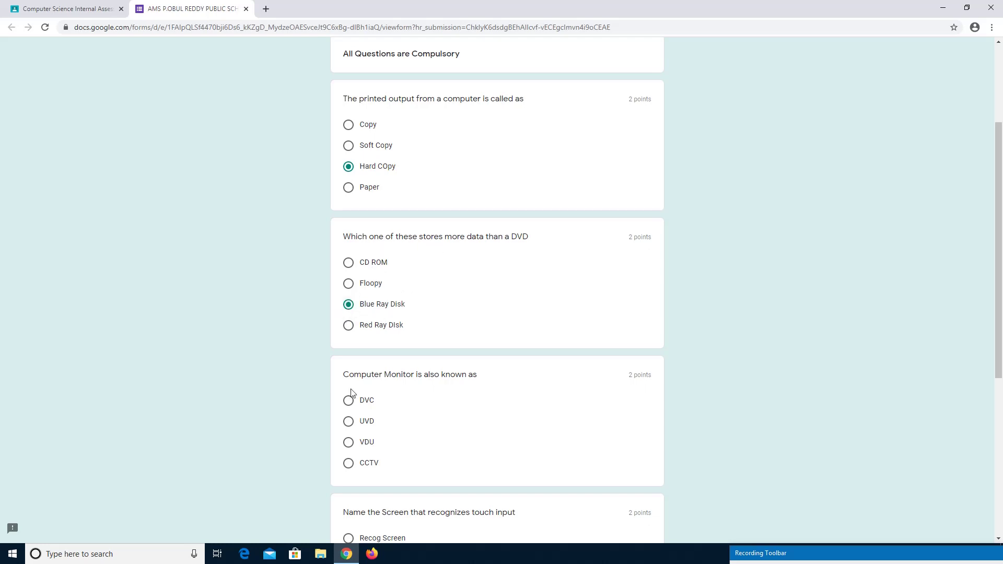
pyautogui.click(348, 443)
pyautogui.scroll(-3, 999, 381)
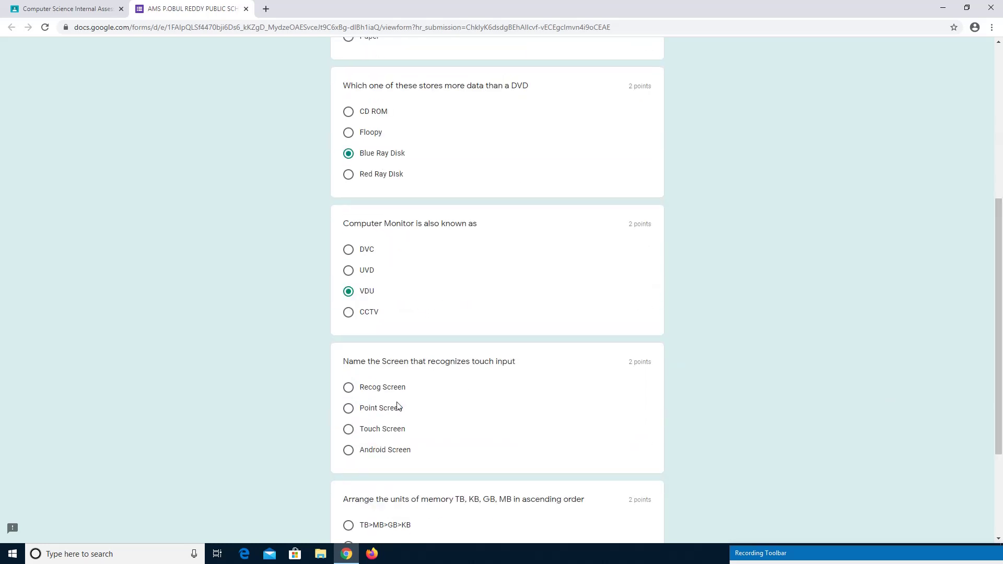
pyautogui.click(348, 430)
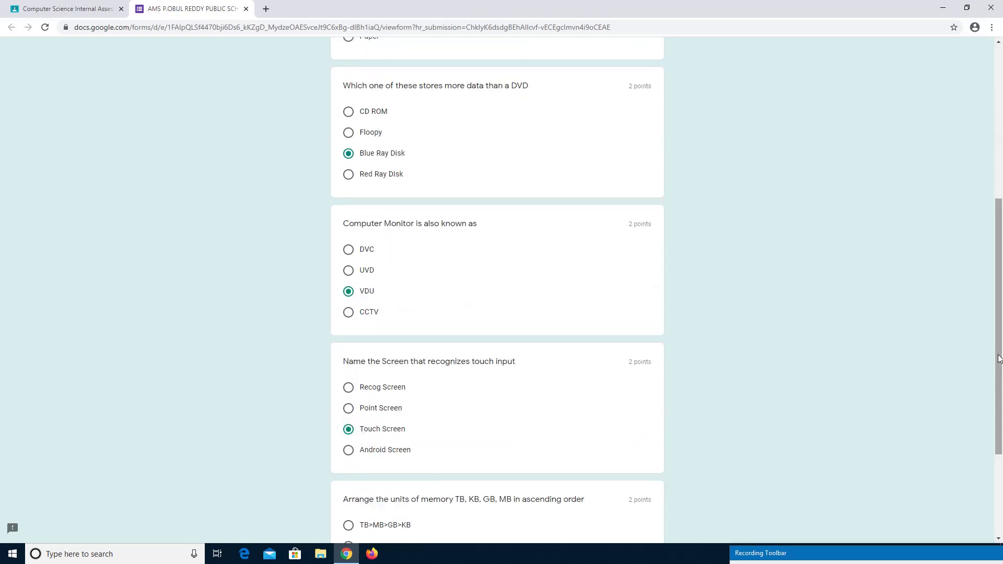
pyautogui.scroll(-3, 998, 359)
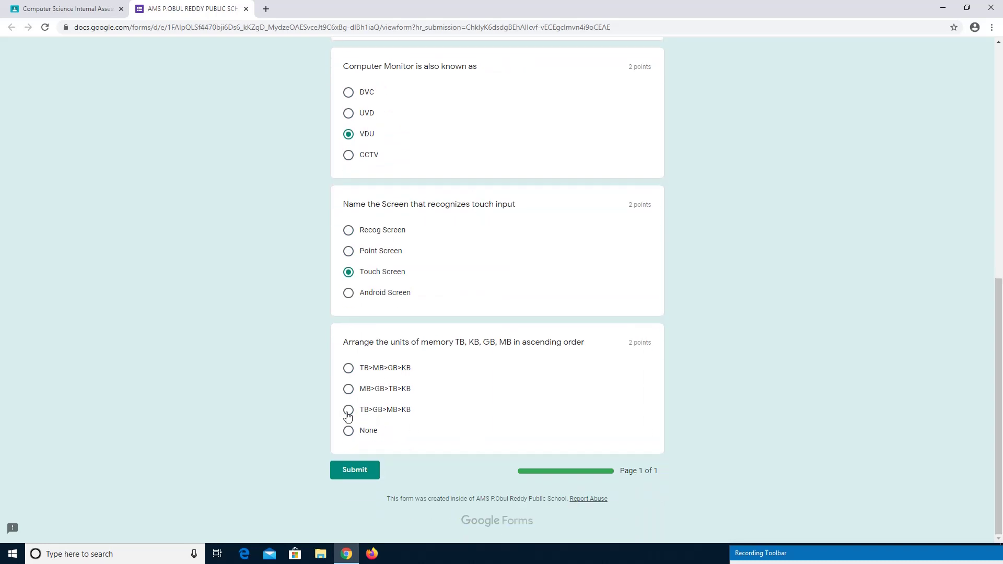
pyautogui.click(355, 471)
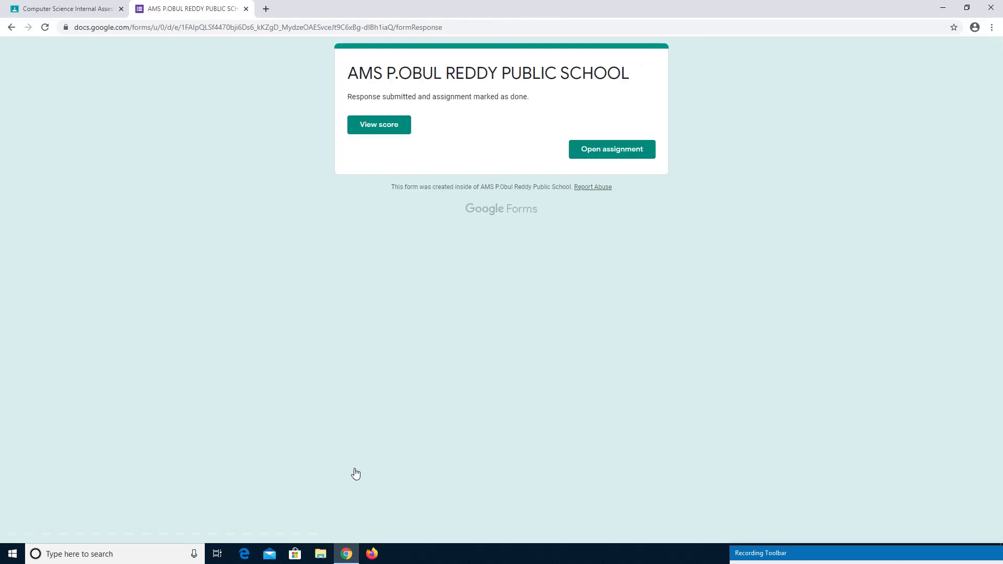
# Review the 10/10 quiz score, then close the score and form tabs.
pyautogui.click(381, 125)
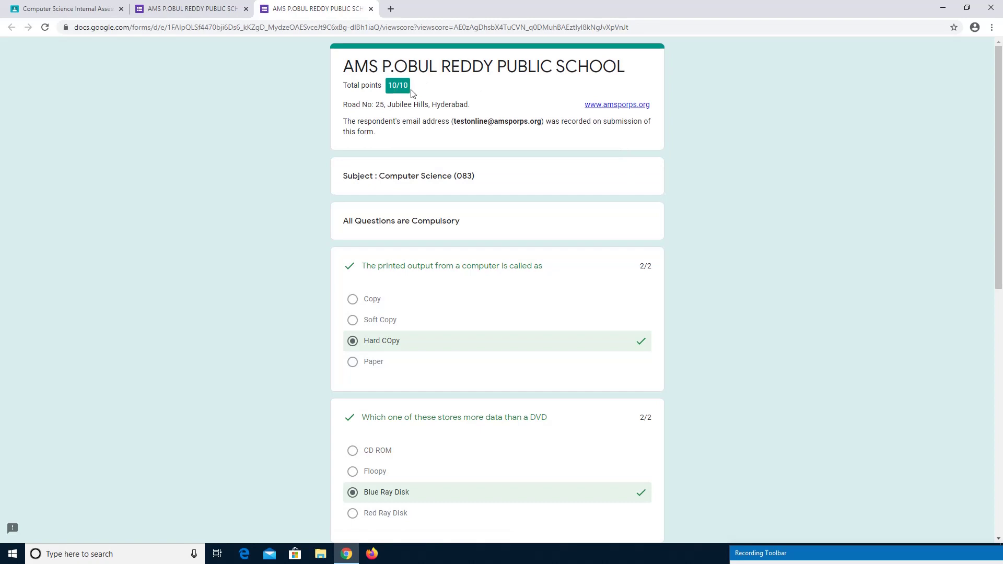
pyautogui.moveTo(1000, 139)
pyautogui.mouseDown()
pyautogui.moveTo(1001, 384)
pyautogui.moveTo(1001, 125)
pyautogui.mouseUp()
pyautogui.click(371, 9)
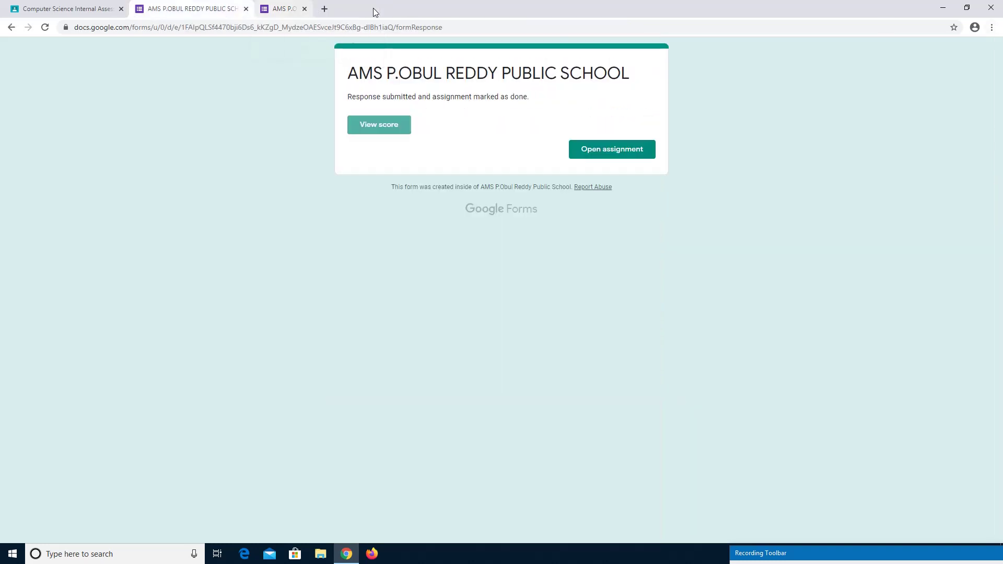
pyautogui.click(246, 8)
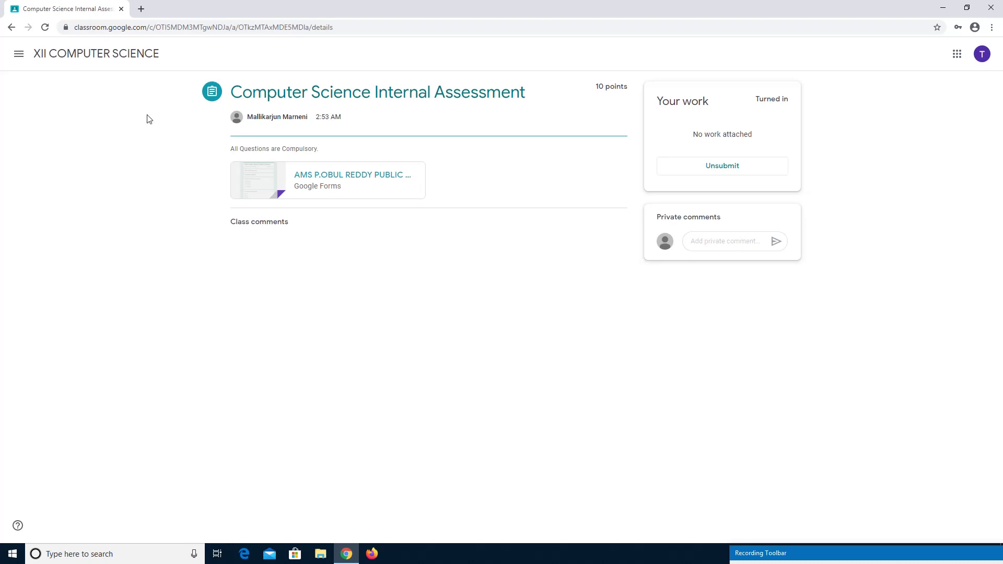
# Sign out of the student account and sign back in as the teacher with the password.
pyautogui.click(983, 55)
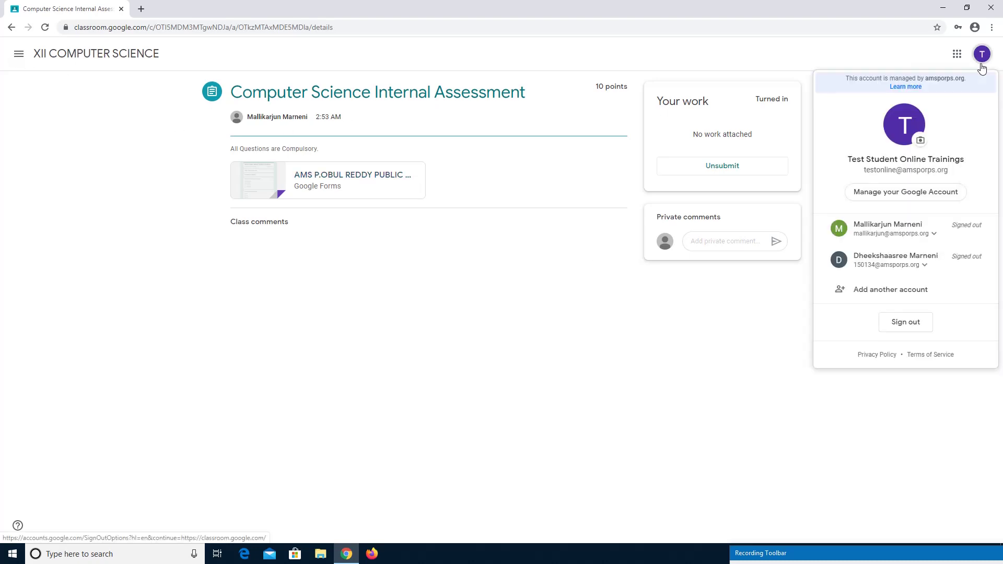
pyautogui.click(903, 324)
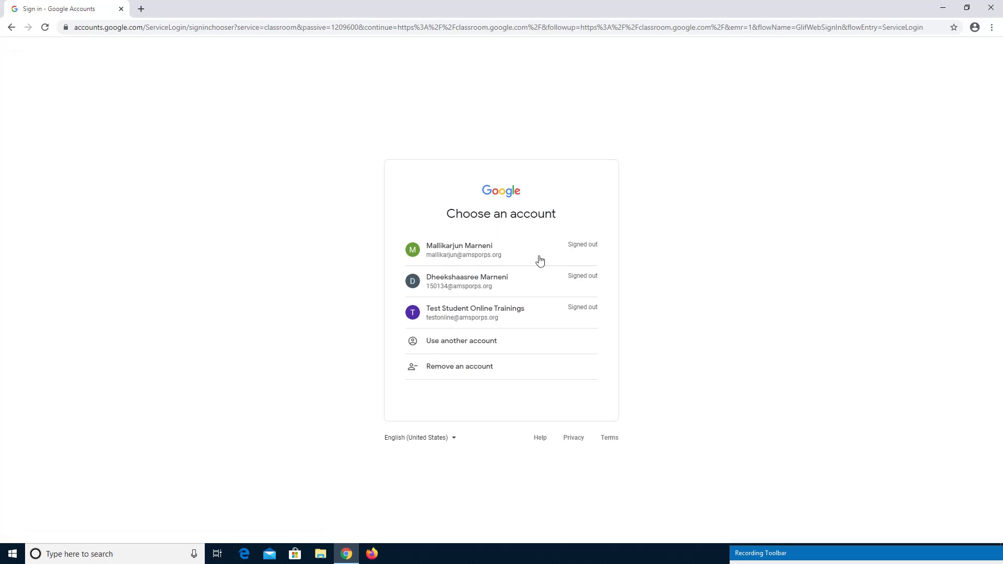
pyautogui.click(508, 256)
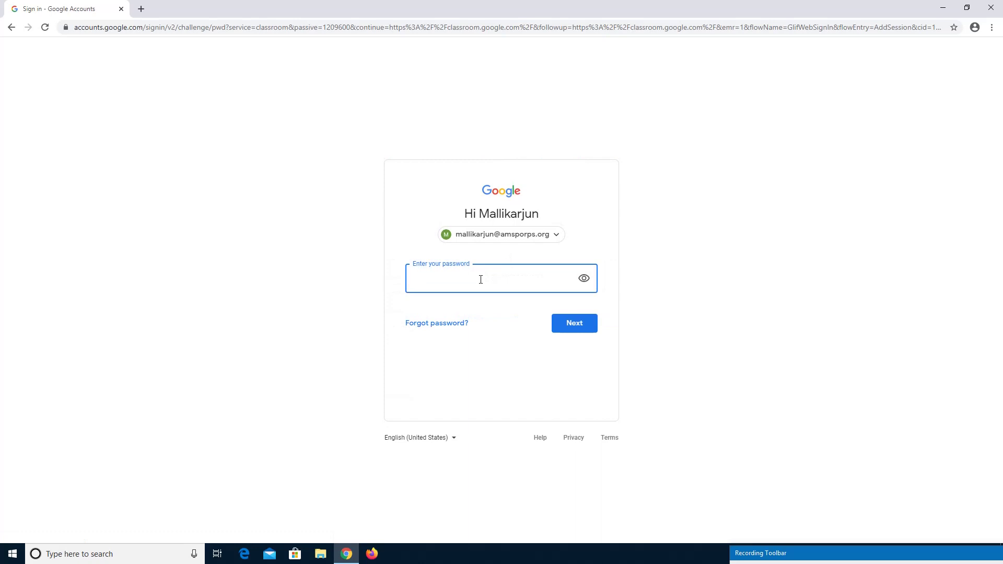
pyautogui.write('•••••••••')
pyautogui.press('Return')
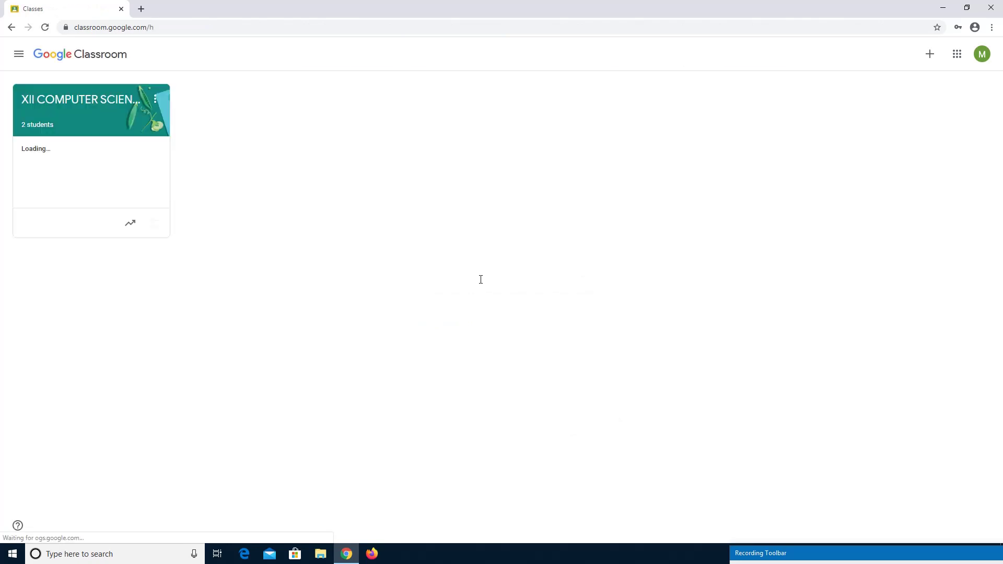
# From the XII COMPUTER SCIENCE gradebook, import the form's grades (8 and 10) into the assessment.
pyautogui.click(93, 105)
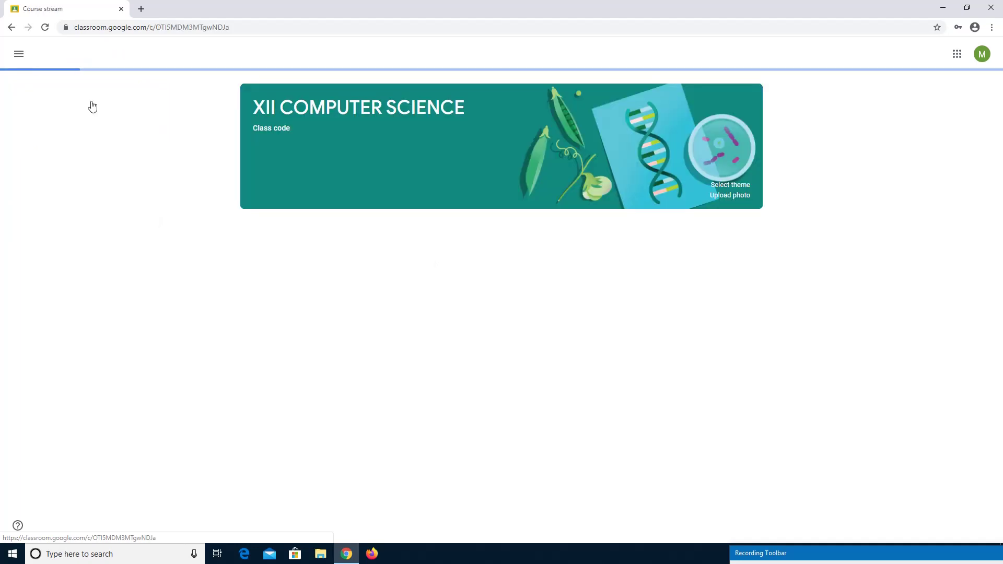
pyautogui.click(579, 54)
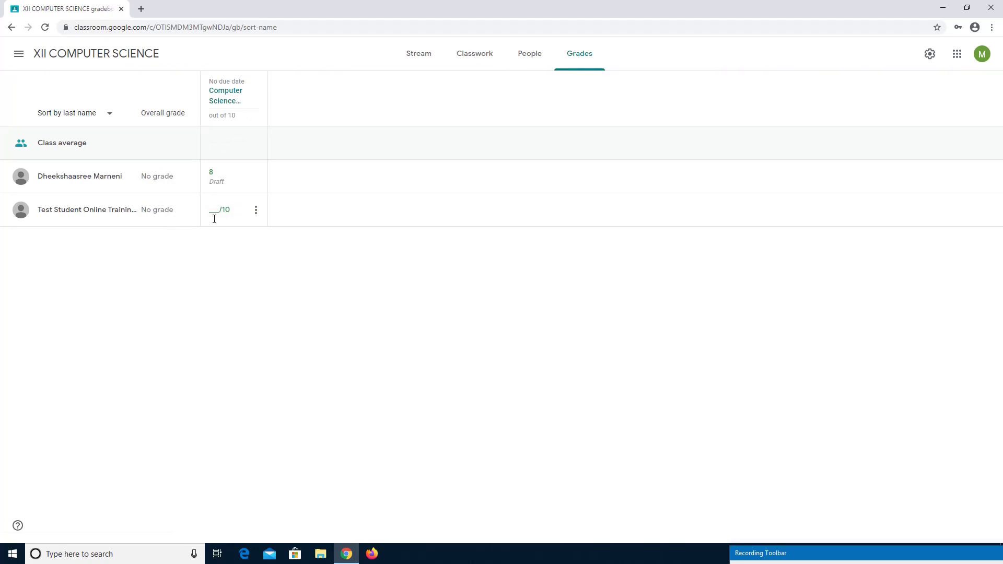
pyautogui.click(220, 98)
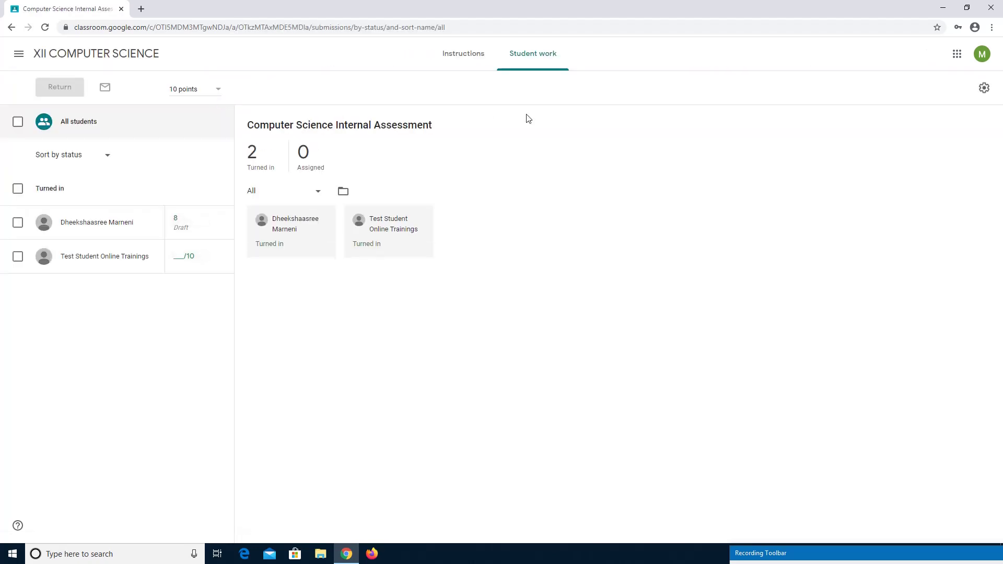
pyautogui.click(964, 125)
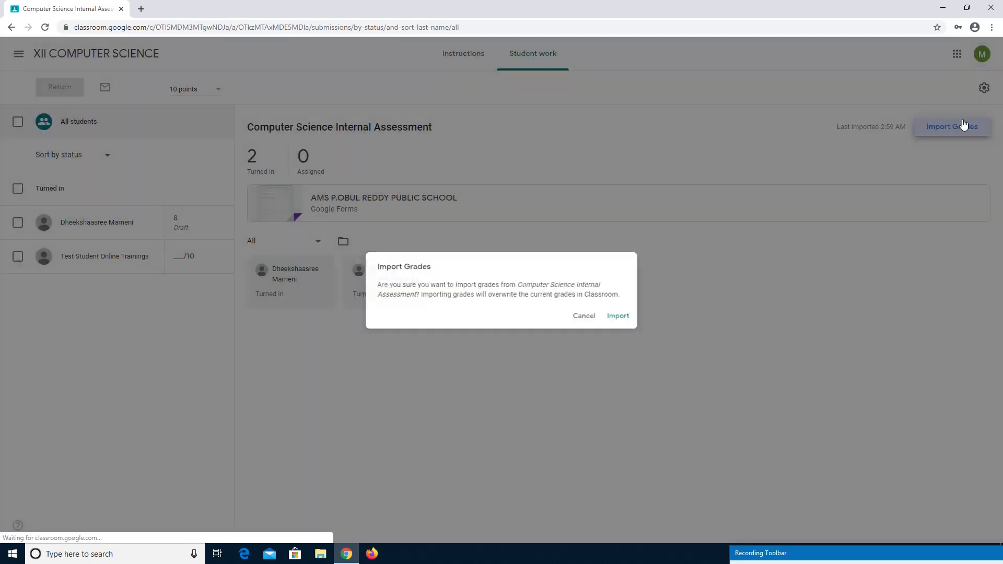
pyautogui.click(627, 319)
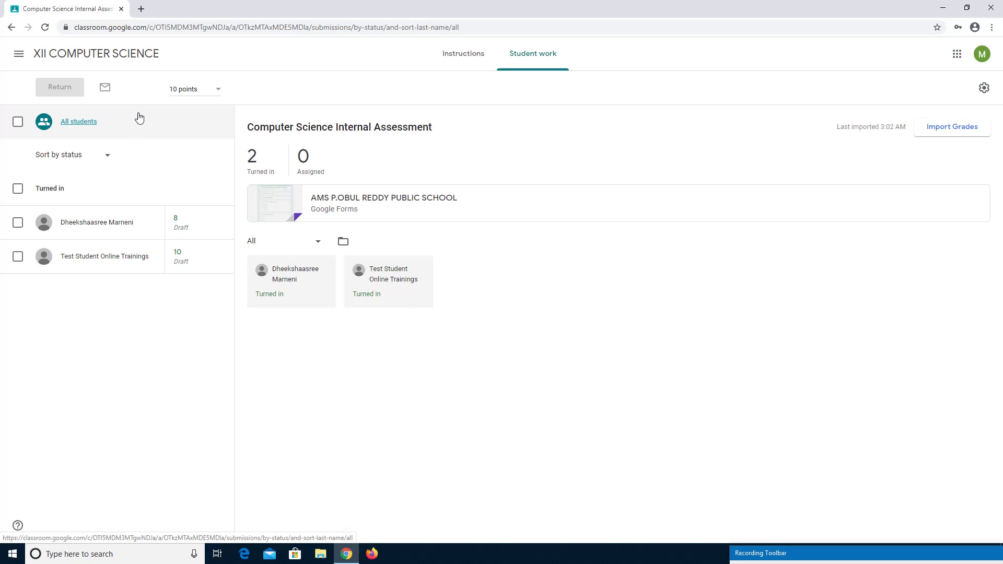
# Reopen XII COMPUTER SCIENCE from Classes, edit the Computer Science Internal Assessment post and save it.
pyautogui.click(18, 57)
pyautogui.click(65, 60)
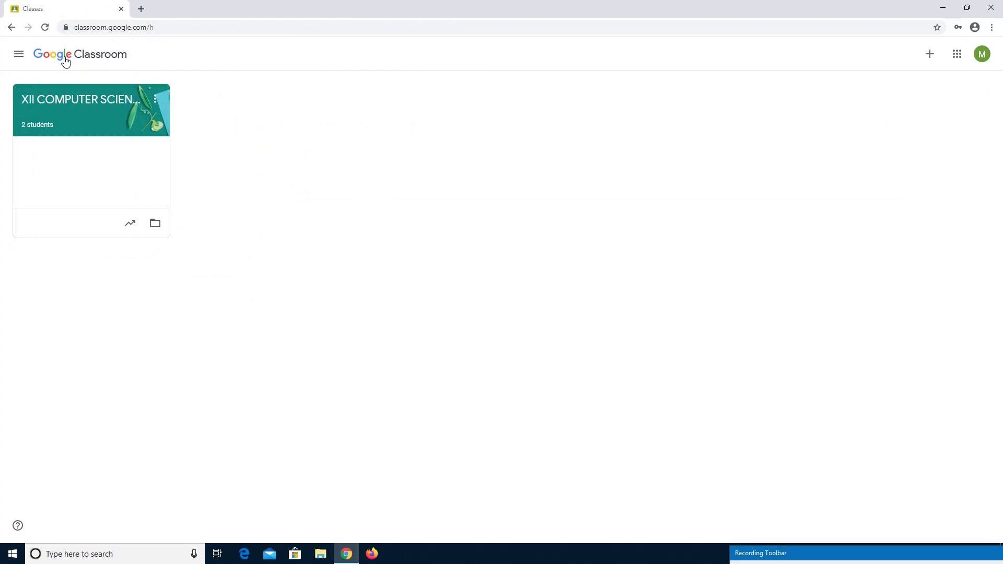
pyautogui.click(89, 100)
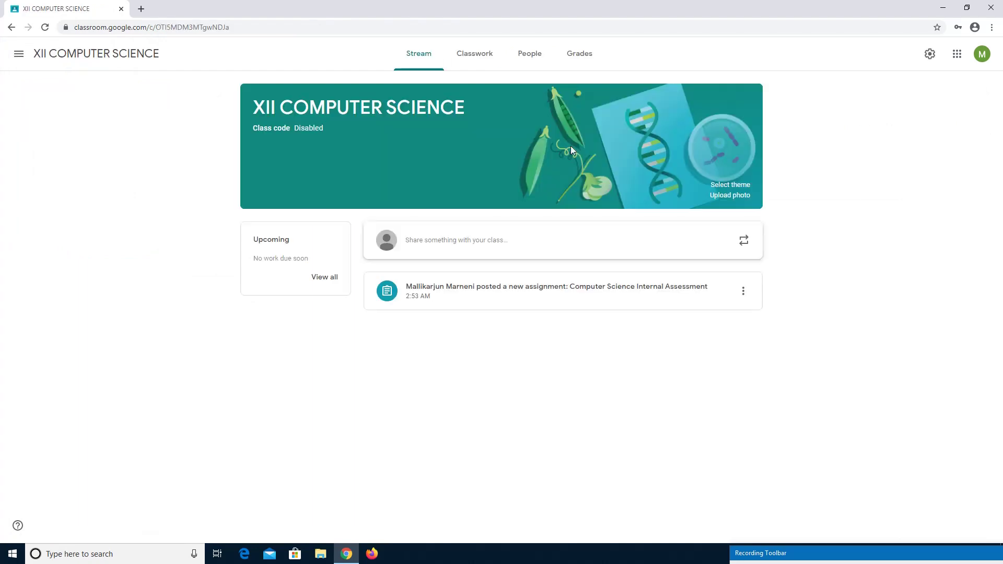
pyautogui.click(747, 297)
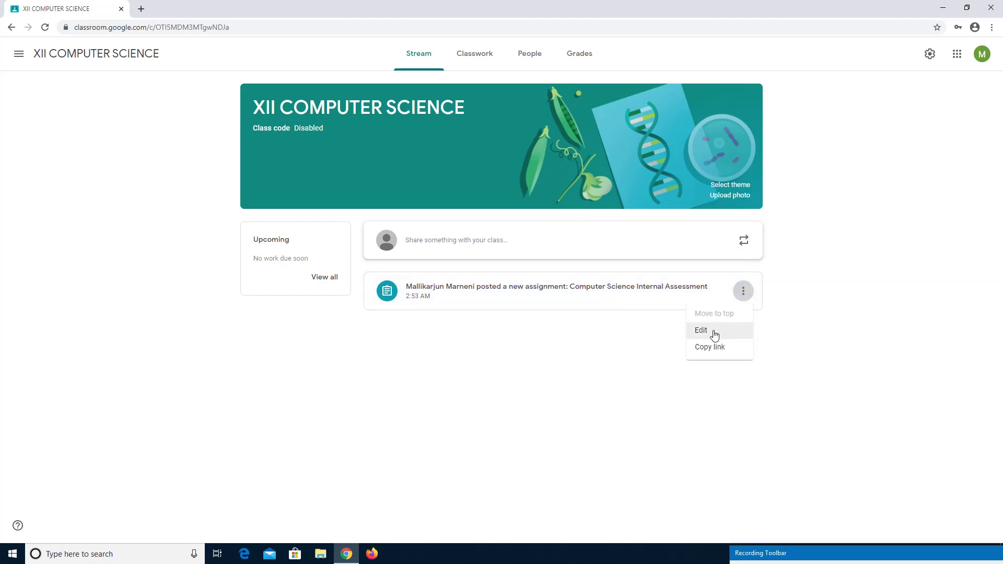
pyautogui.click(715, 335)
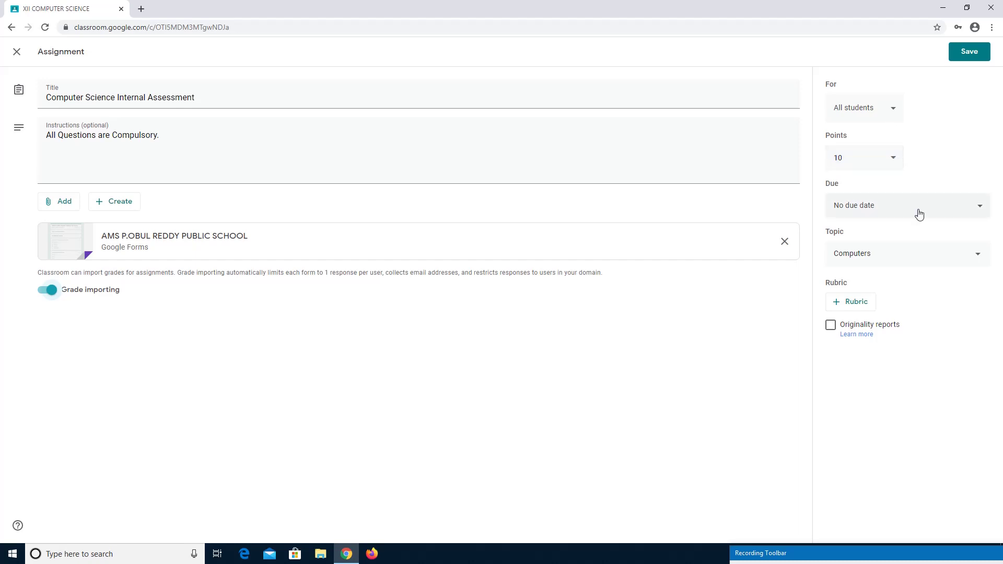
pyautogui.click(970, 52)
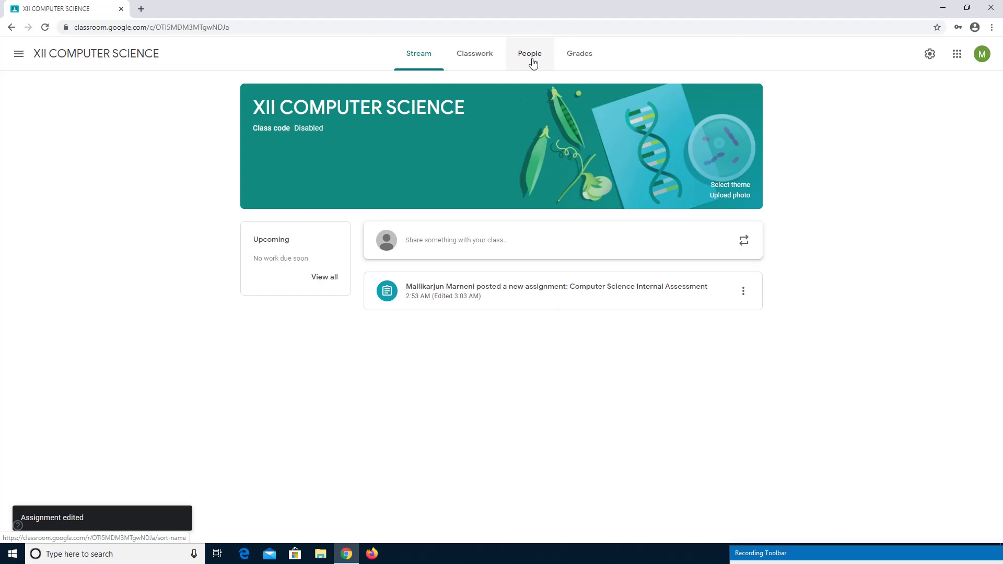
# From Classwork, edit the assignment and open its attached AMS P.OBUL REDDY PUBLIC SCHOOL quiz form.
pyautogui.click(486, 54)
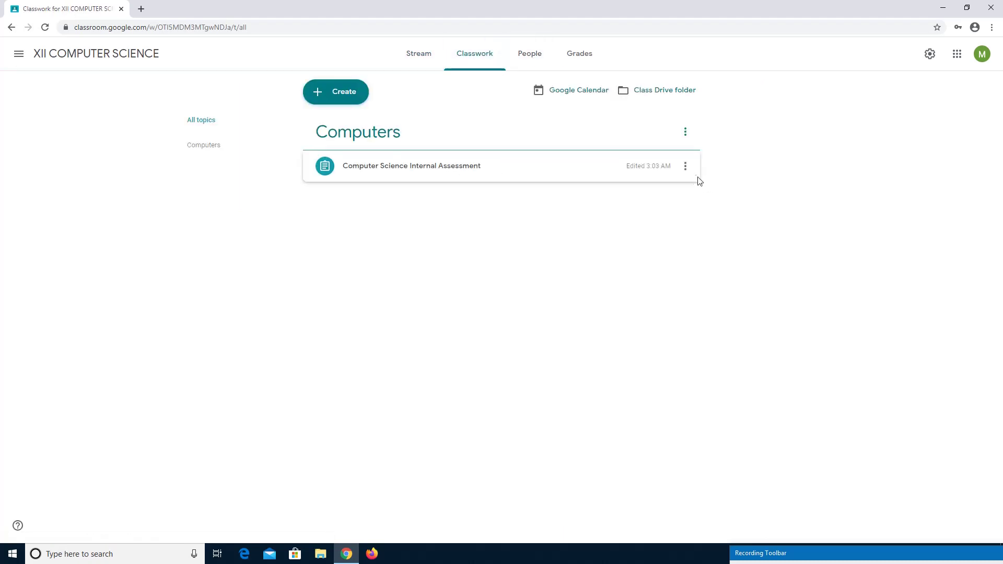
pyautogui.click(686, 168)
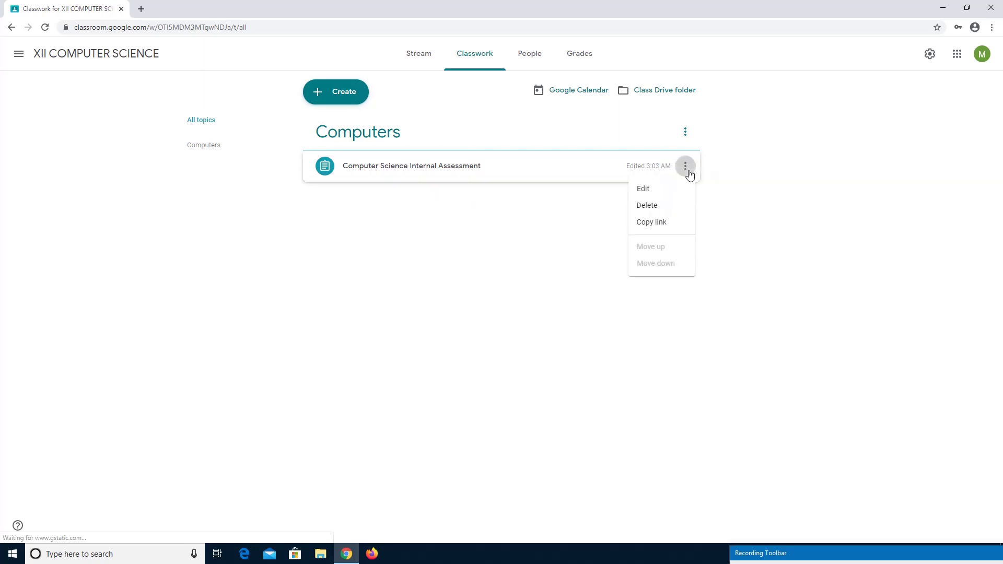
pyautogui.click(663, 195)
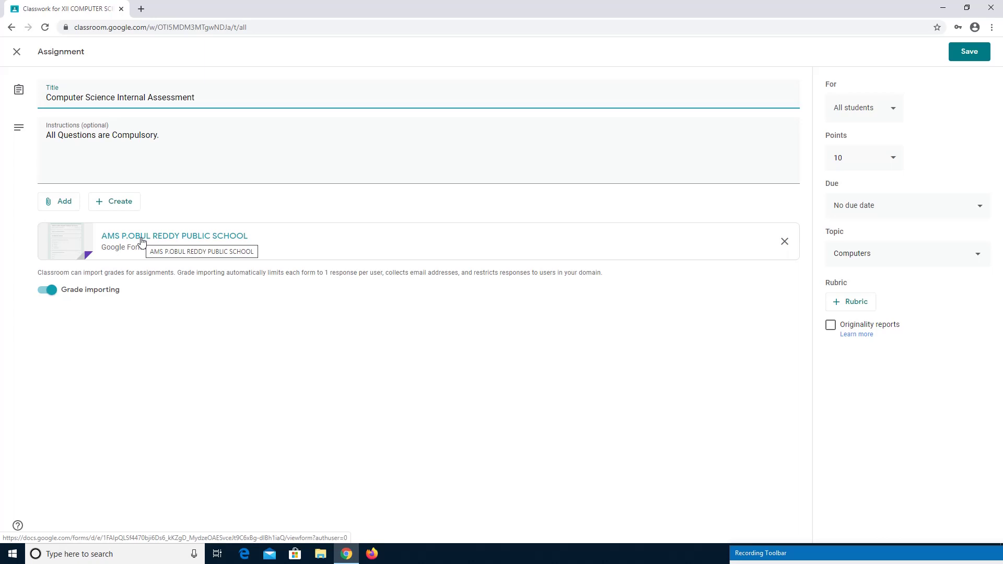
pyautogui.click(141, 241)
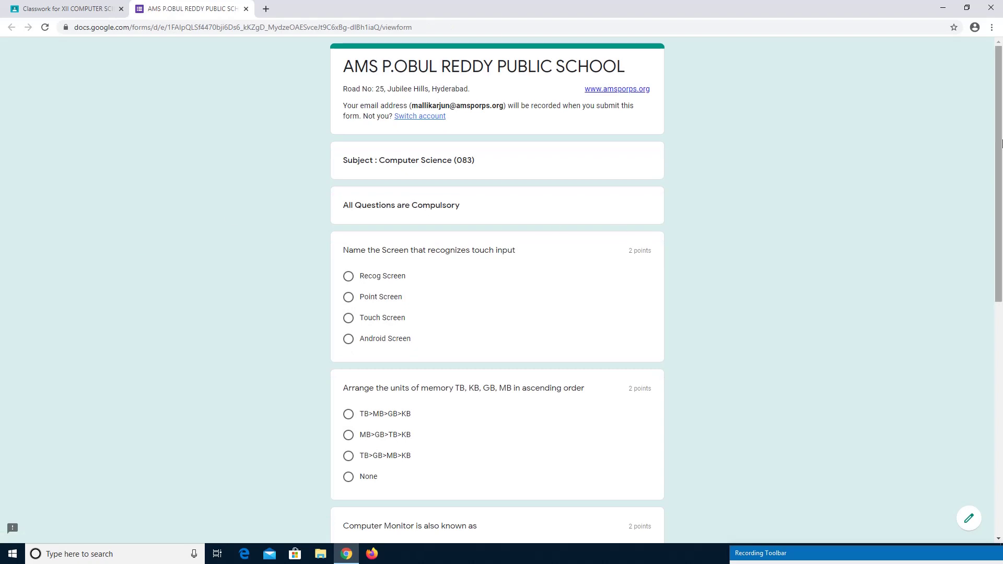
# Look over the quiz questions, then open the Computer Science Assessment form in the editor.
pyautogui.moveTo(999, 129); pyautogui.dragTo(1002, 366)
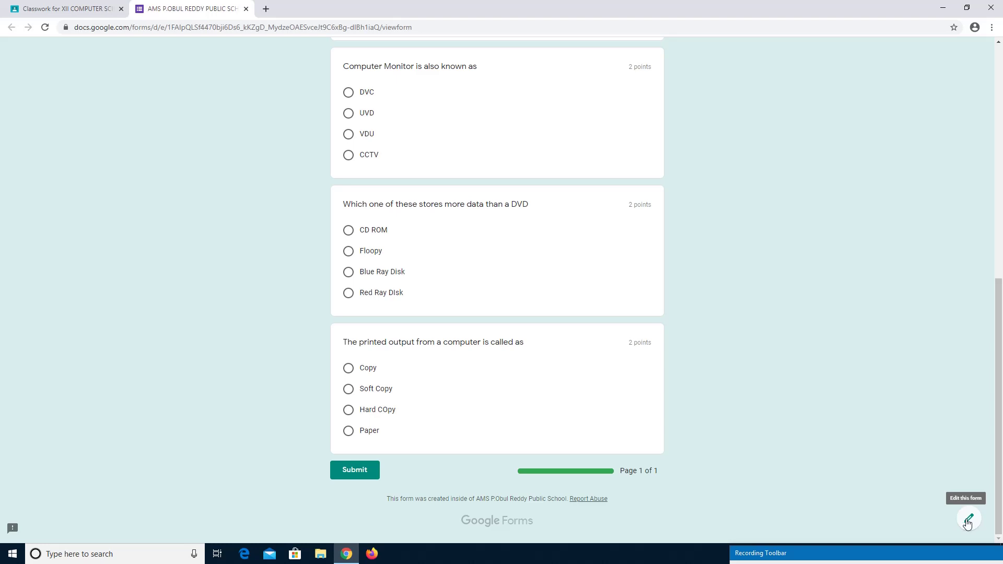
pyautogui.click(967, 521)
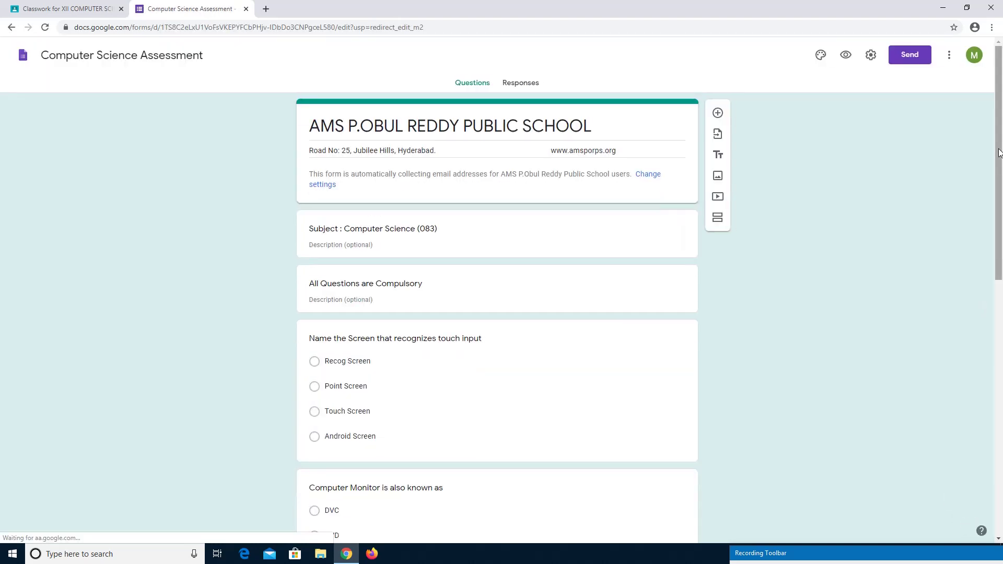
# Make the touch input and Computer Monitor questions required.
pyautogui.scroll(-1, 999, 152)
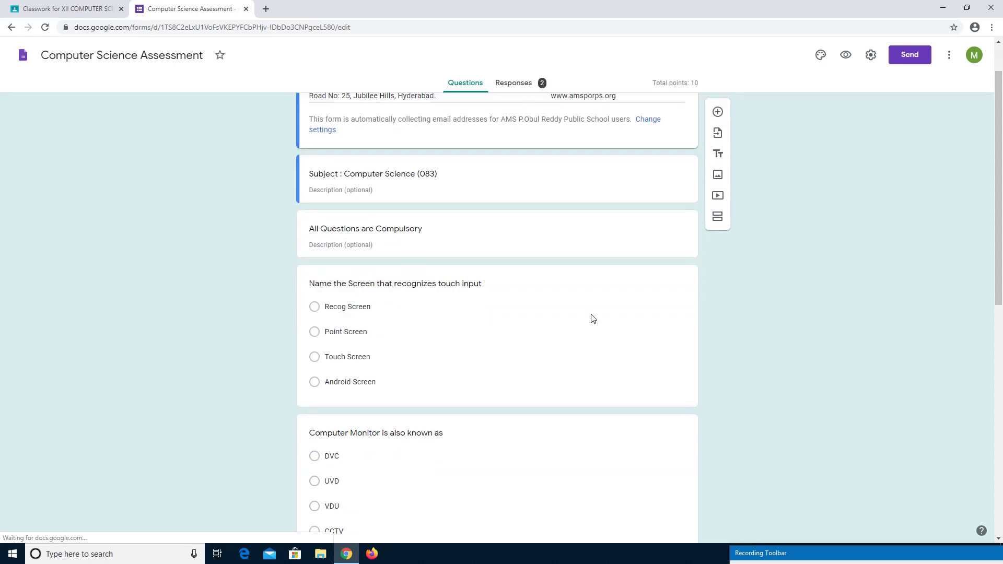
pyautogui.click(505, 324)
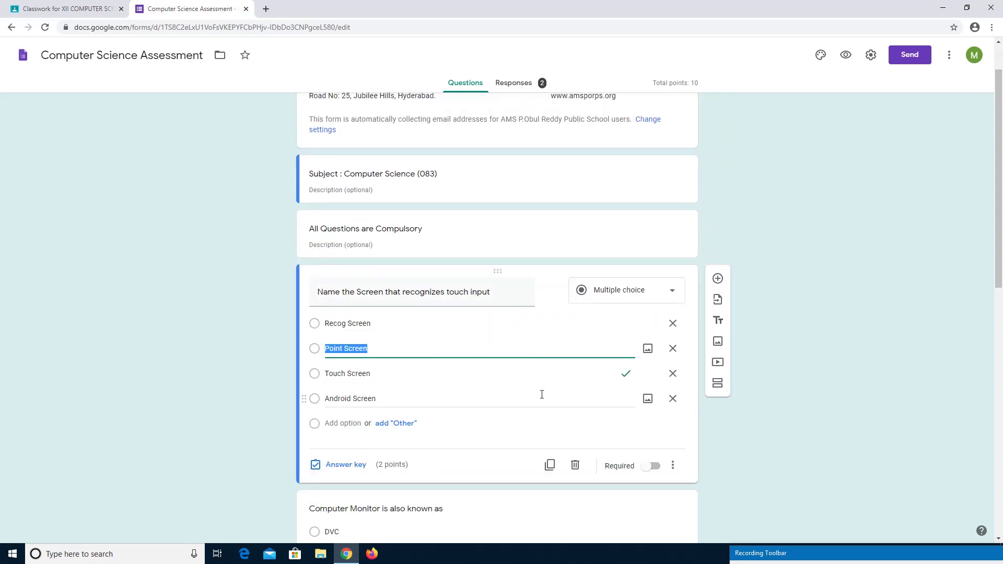
pyautogui.click(654, 467)
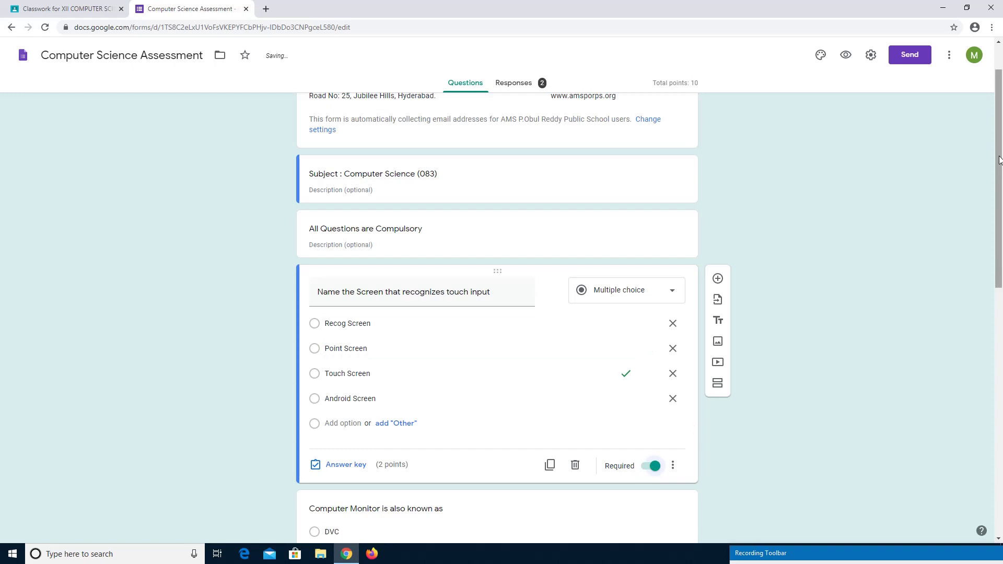
pyautogui.moveTo(999, 160); pyautogui.dragTo(1000, 277)
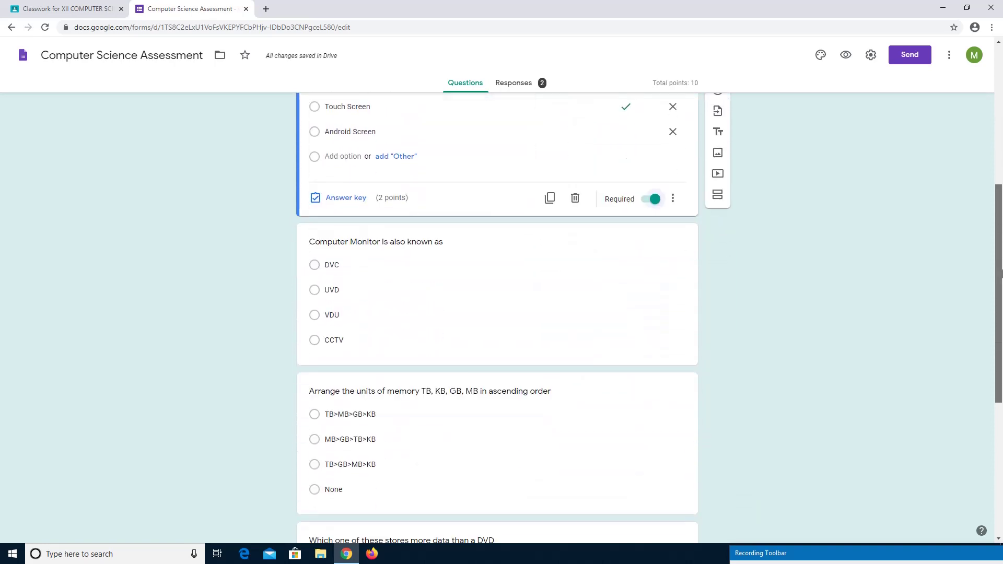
pyautogui.click(560, 294)
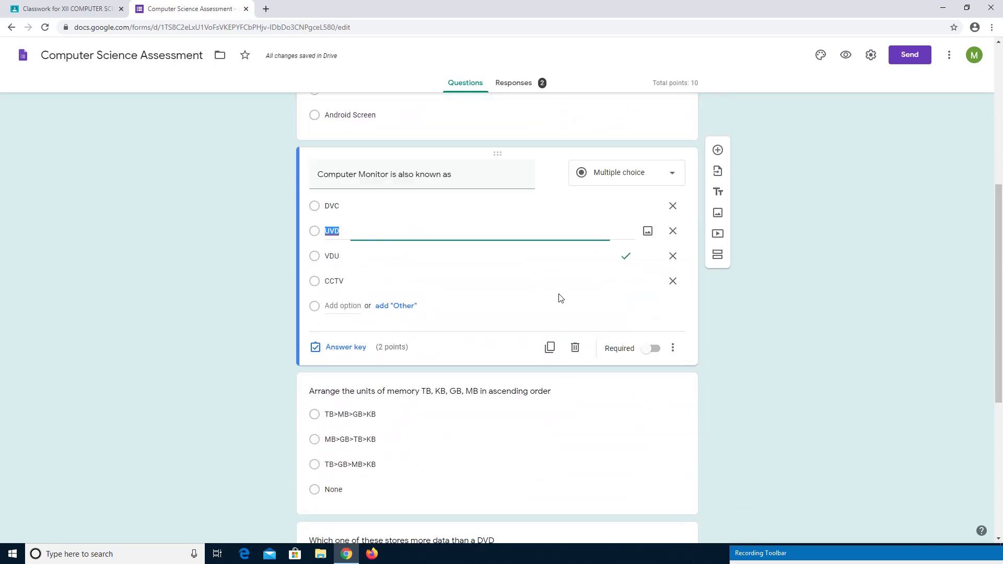
pyautogui.click(655, 351)
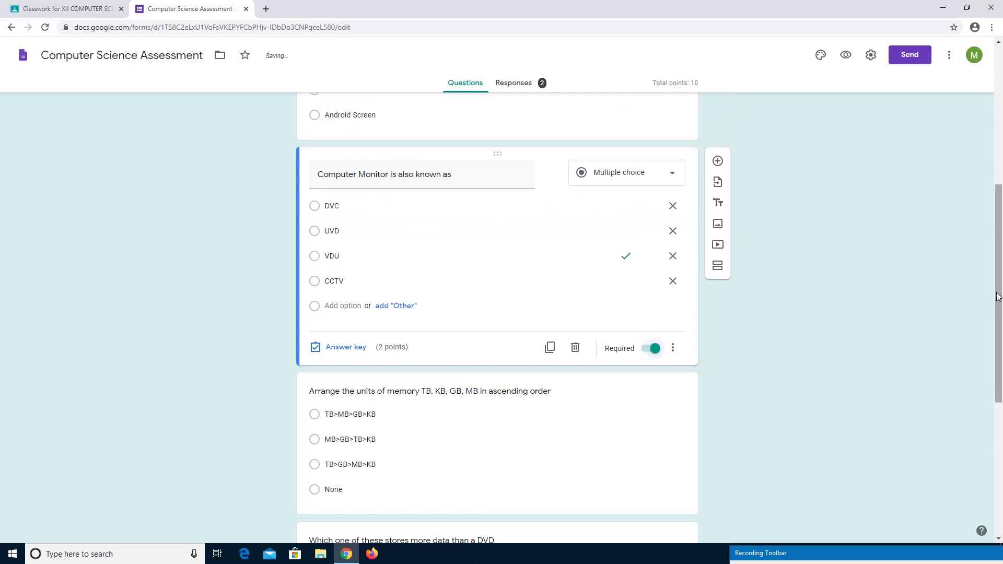
# Make the memory units, DVD storage and printed-output questions required as well.
pyautogui.moveTo(998, 275); pyautogui.dragTo(1002, 313)
pyautogui.scroll(-2, 679, 298)
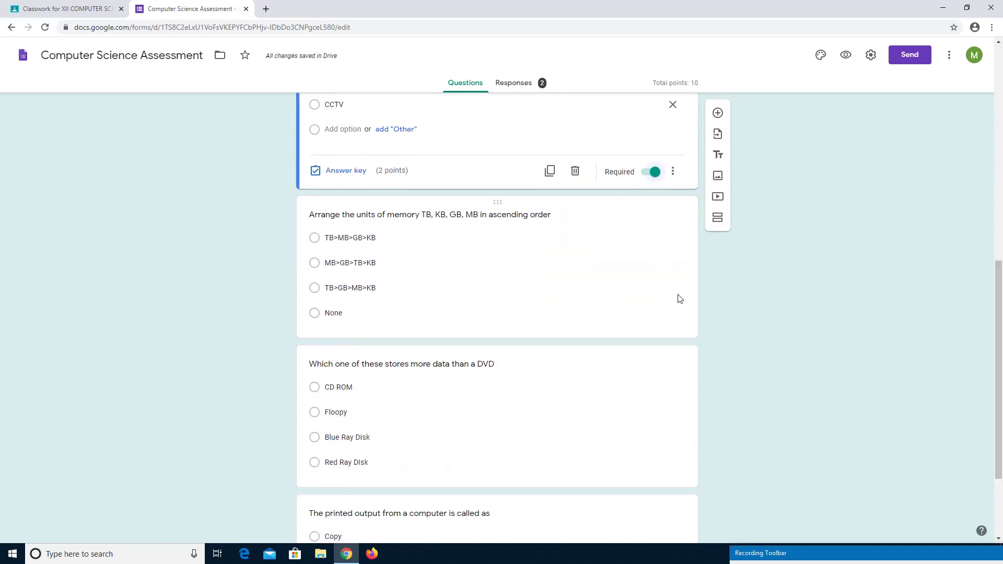
pyautogui.click(633, 294)
pyautogui.click(656, 321)
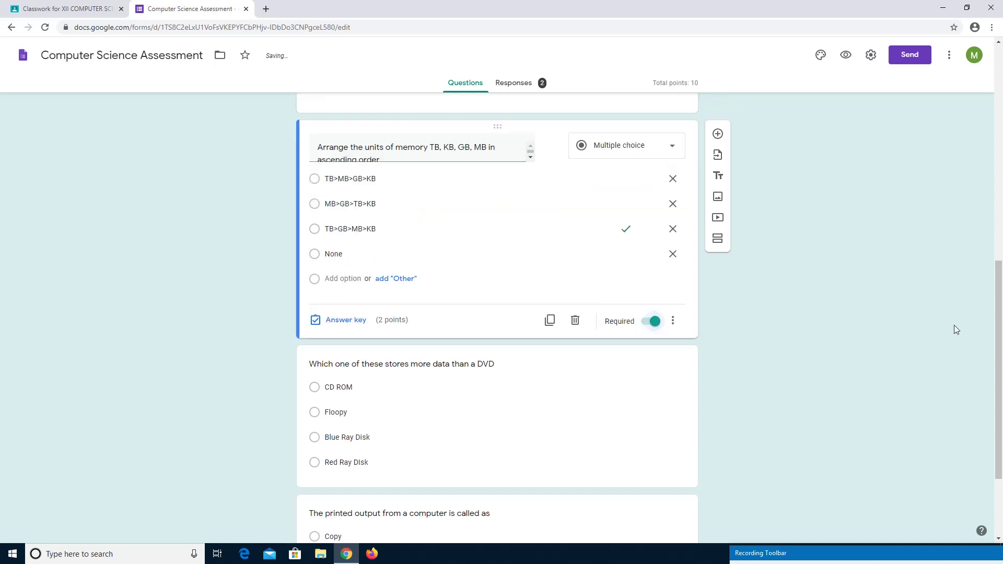
pyautogui.scroll(-2, 1001, 321)
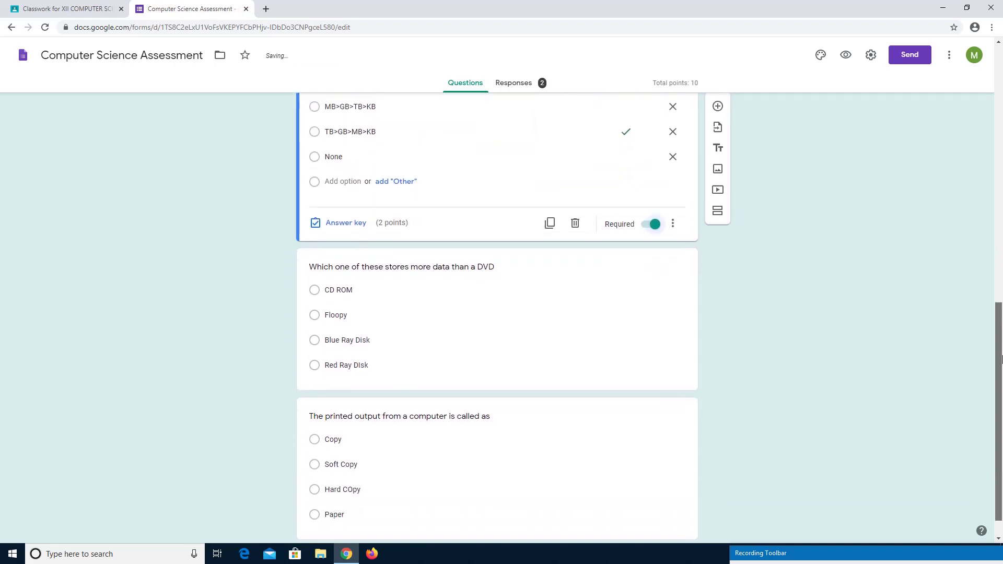
pyautogui.click(609, 341)
pyautogui.click(653, 374)
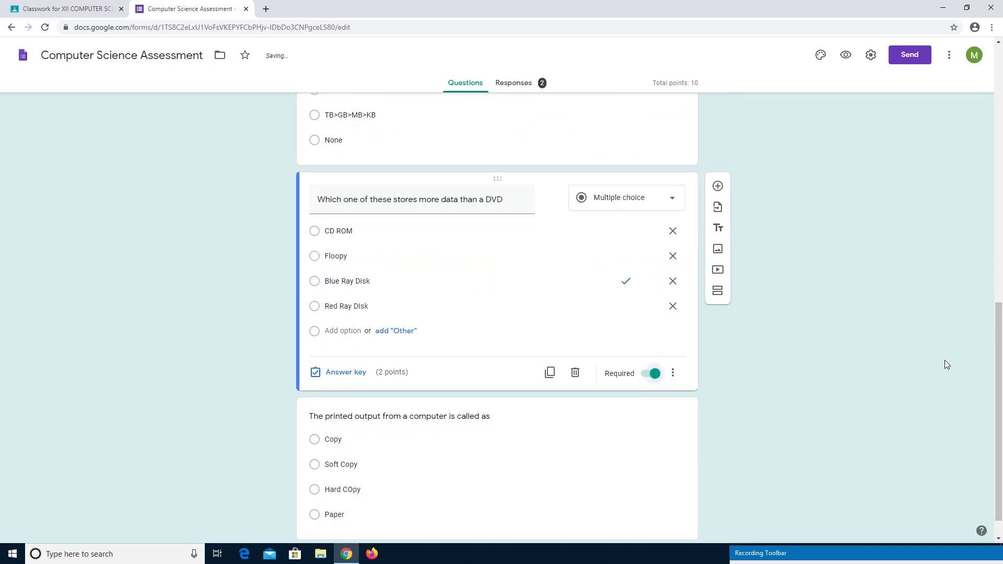
pyautogui.scroll(-1, 999, 361)
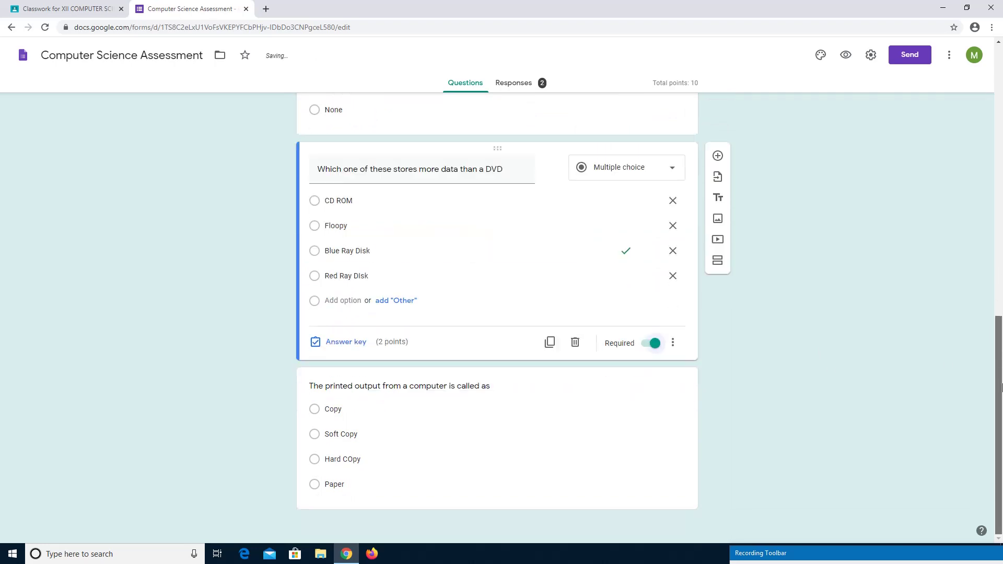
pyautogui.click(640, 414)
pyautogui.click(653, 494)
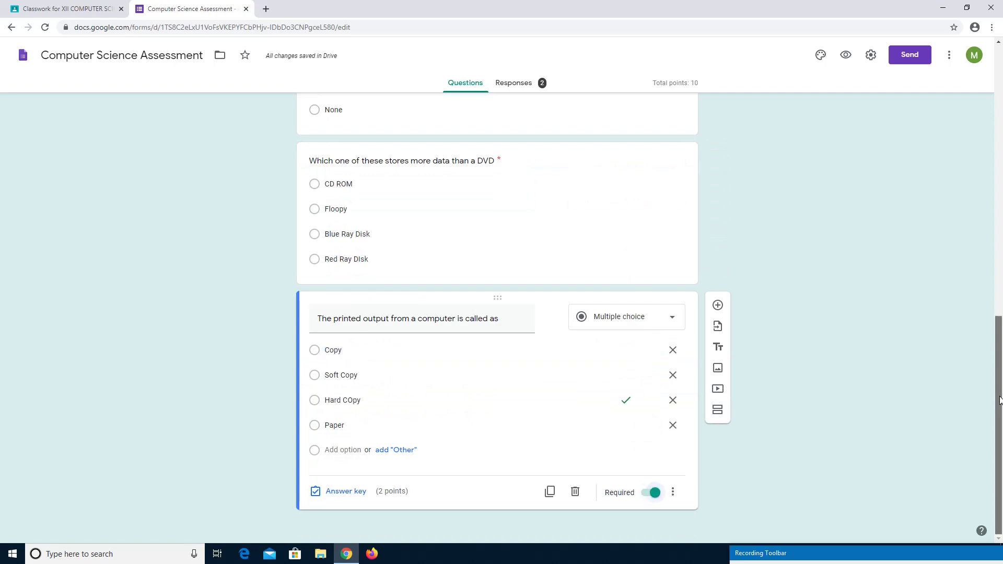
pyautogui.moveTo(1001, 400); pyautogui.dragTo(1001, 115)
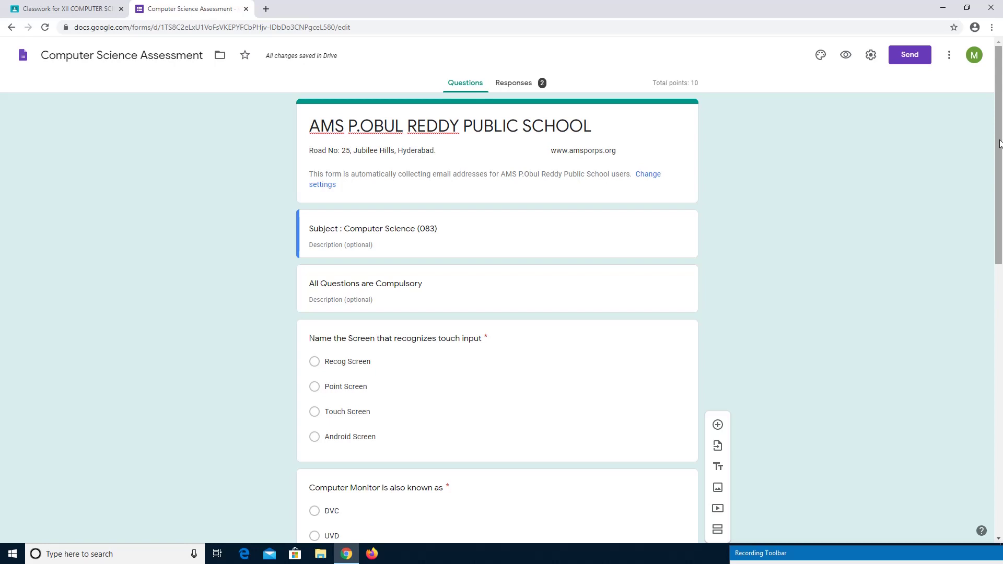
# Hide the empty description line under the Subject section.
pyautogui.scroll(-2, 381, 223)
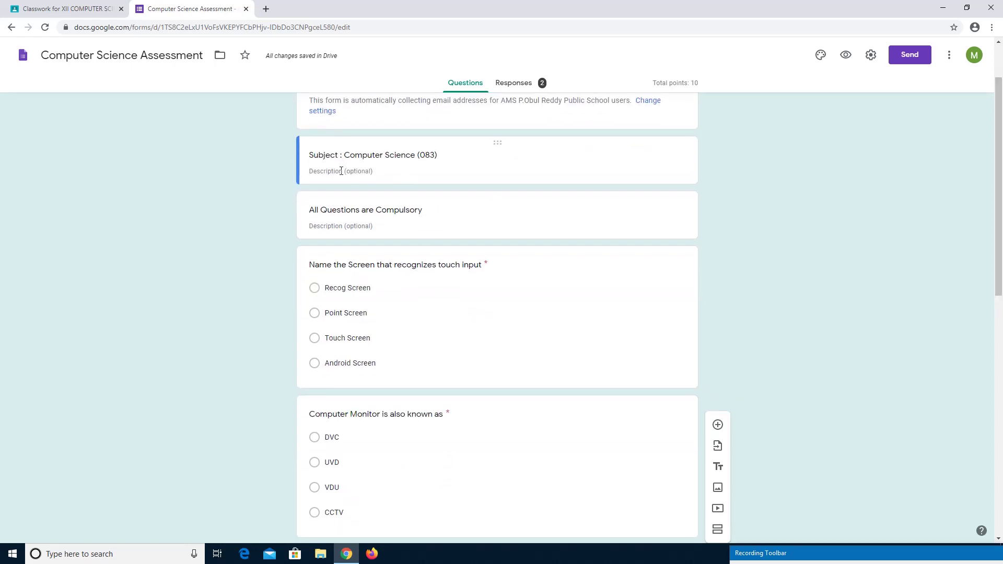
pyautogui.click(360, 172)
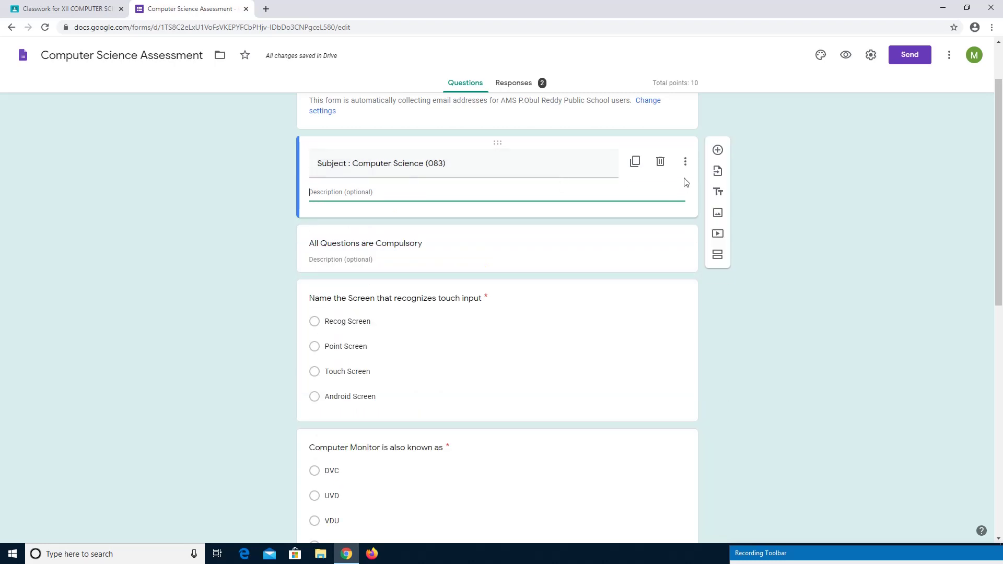
pyautogui.click(685, 163)
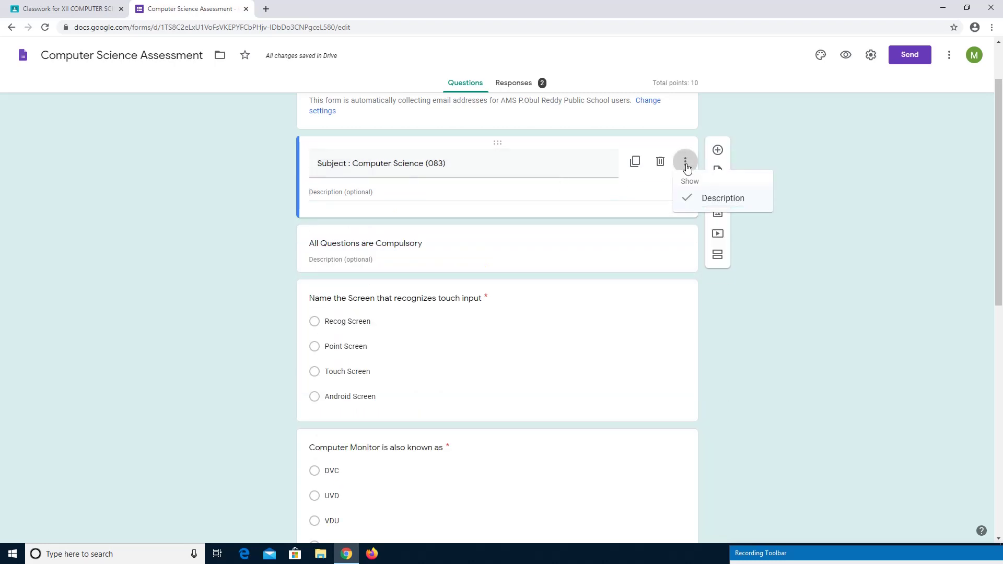
pyautogui.click(699, 201)
# Hide the empty description line under the 'All Questions are Compulsory' section.
pyautogui.click(631, 233)
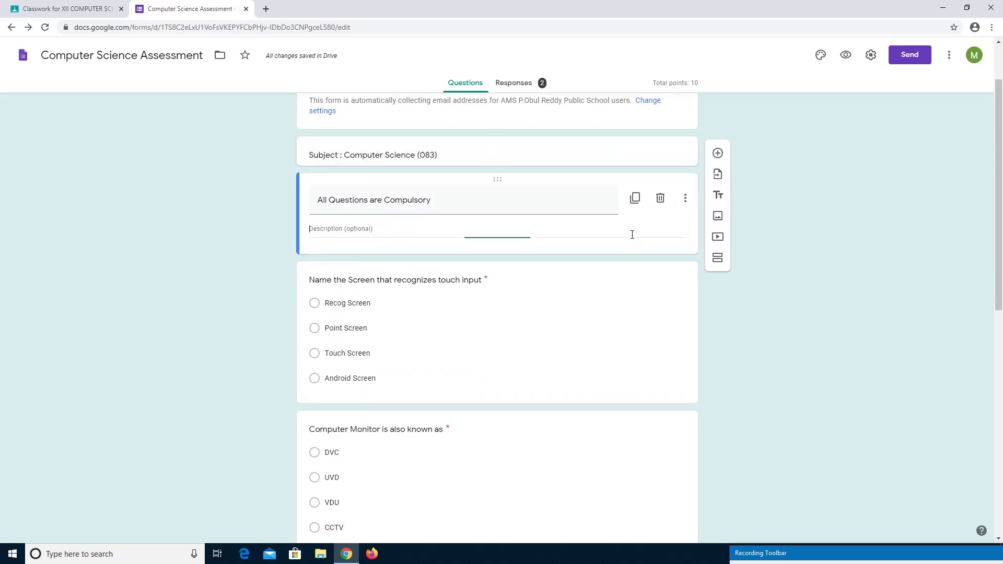
pyautogui.click(685, 199)
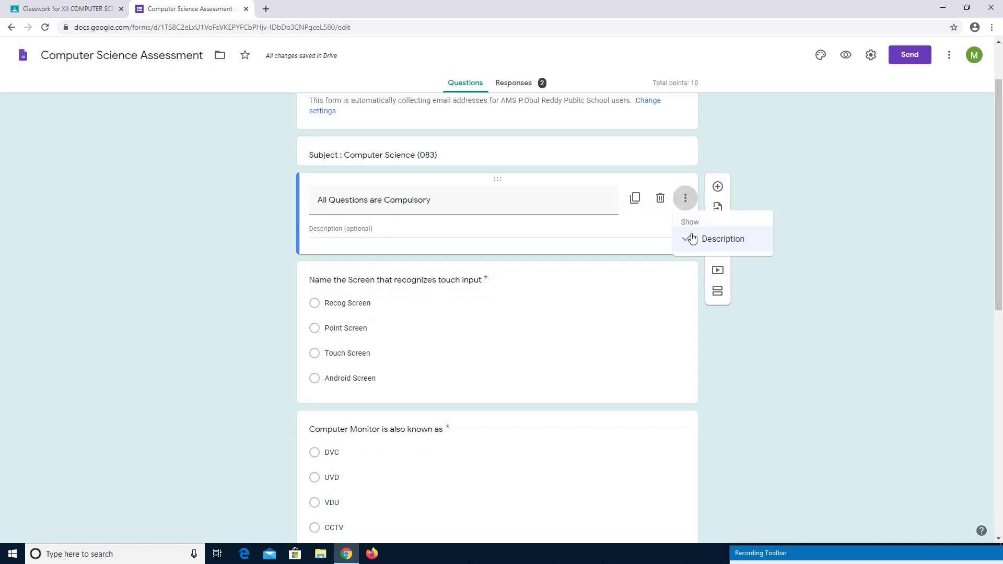
pyautogui.click(693, 238)
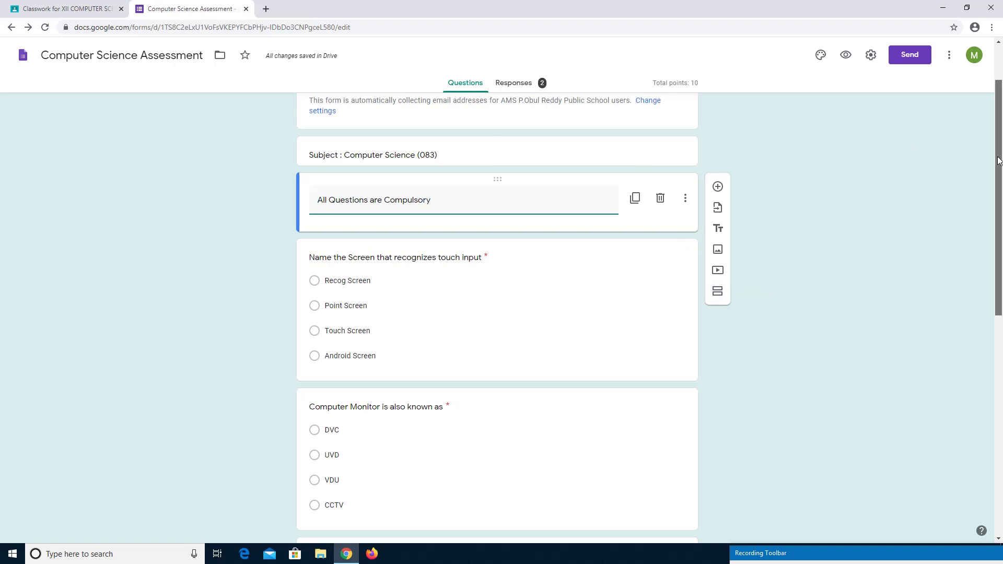
pyautogui.scroll(2, 998, 160)
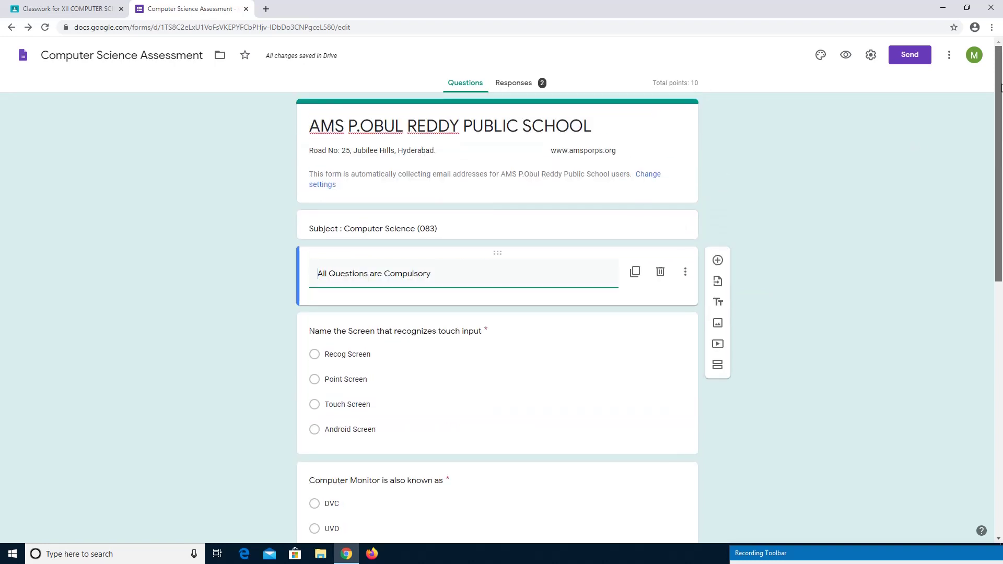
# Review the Responses summary of the two quiz submissions, dismissing the per-question tip.
pyautogui.click(514, 83)
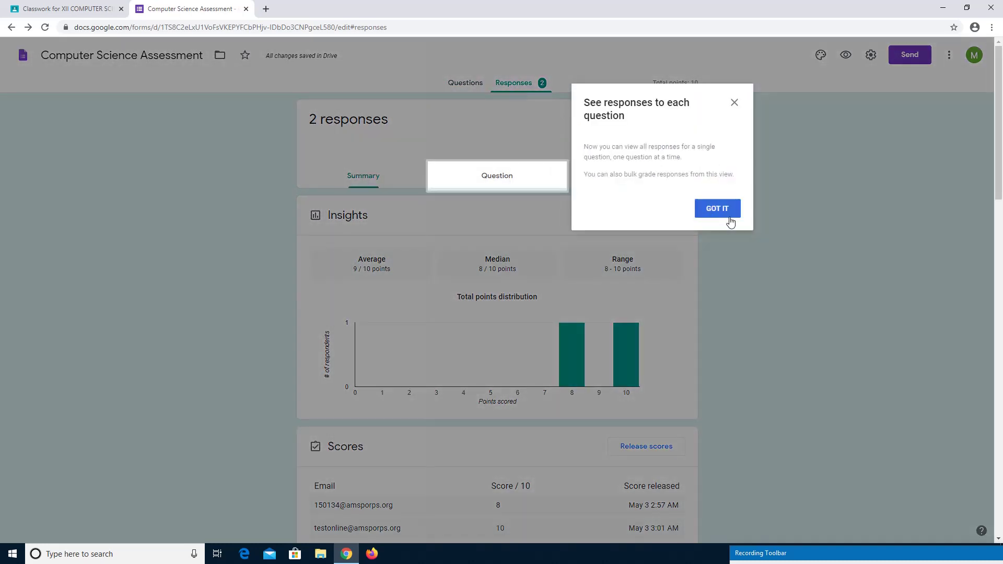
pyautogui.click(733, 216)
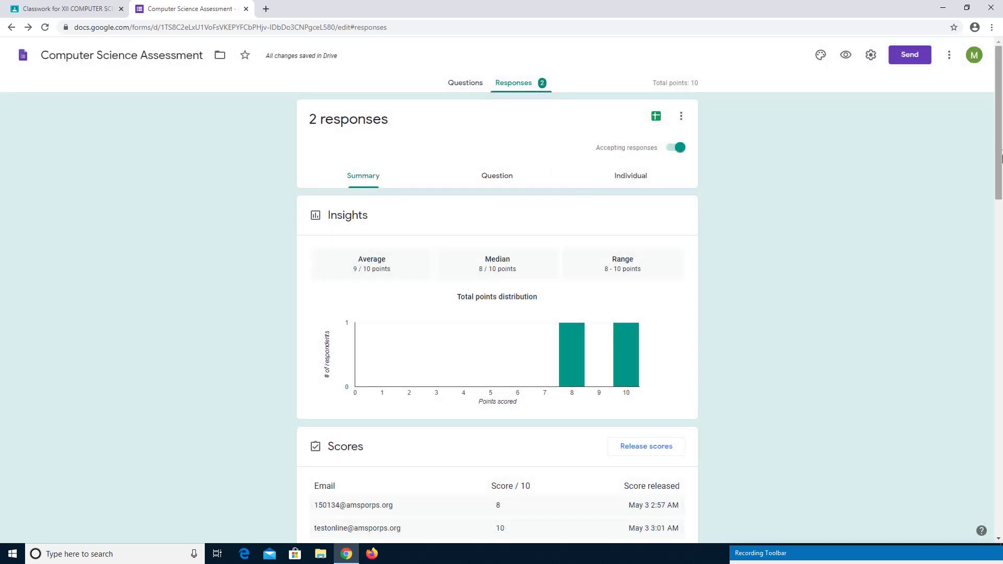
pyautogui.scroll(-1, 1001, 146)
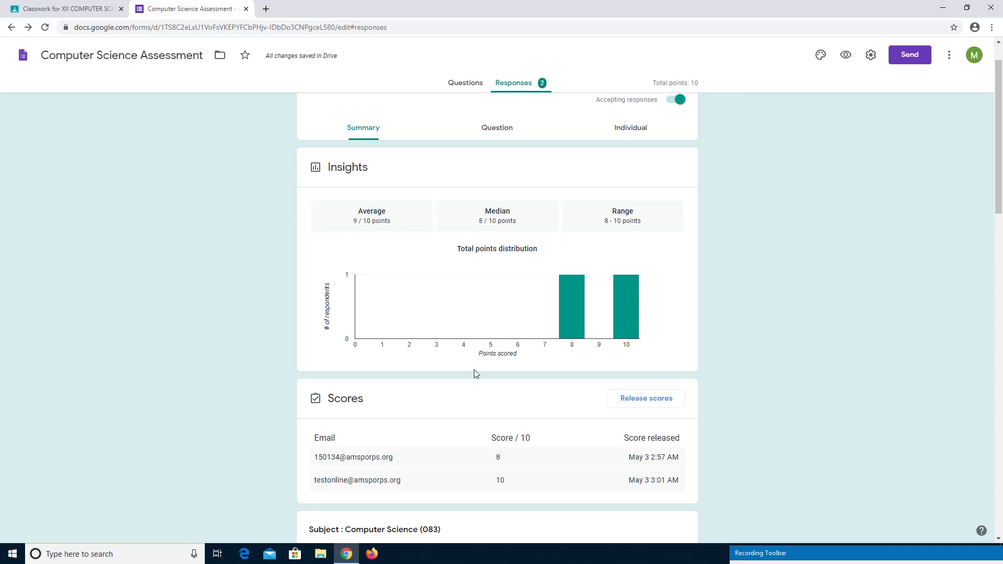
pyautogui.moveTo(1000, 149); pyautogui.dragTo(1001, 190)
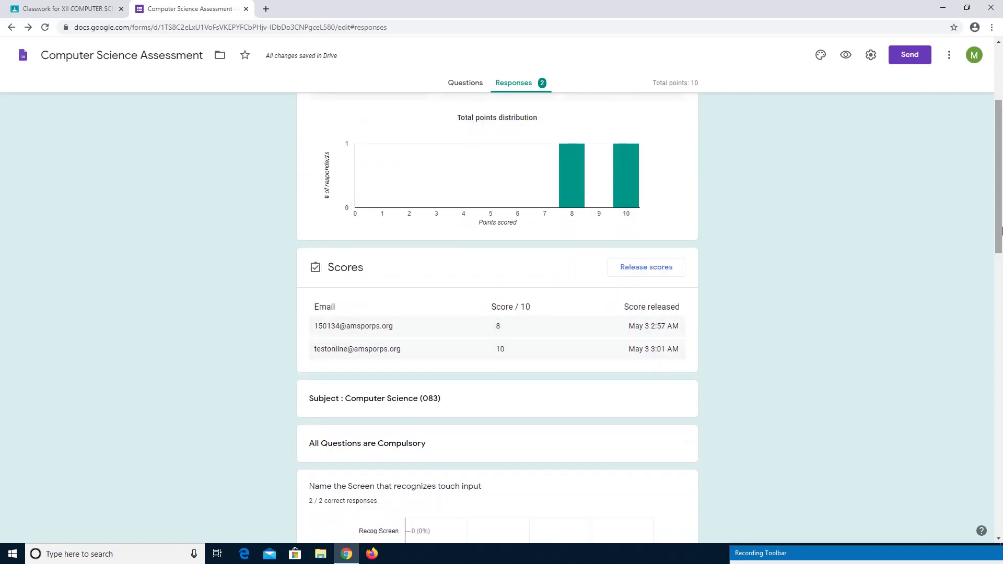
pyautogui.moveTo(999, 207); pyautogui.dragTo(1001, 146)
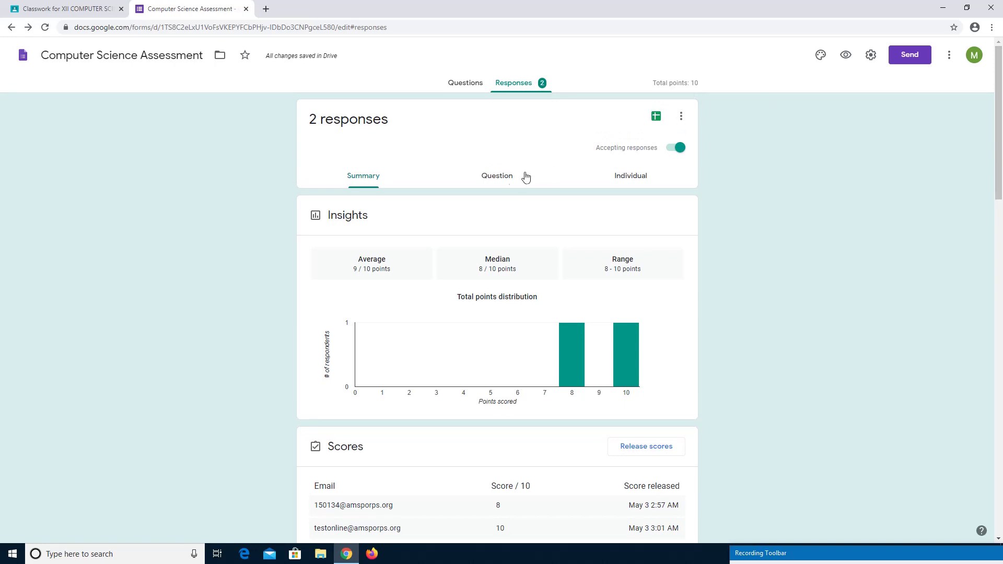
# Check the Question view, then the Individual view of the first response, scored 8/10.
pyautogui.click(511, 178)
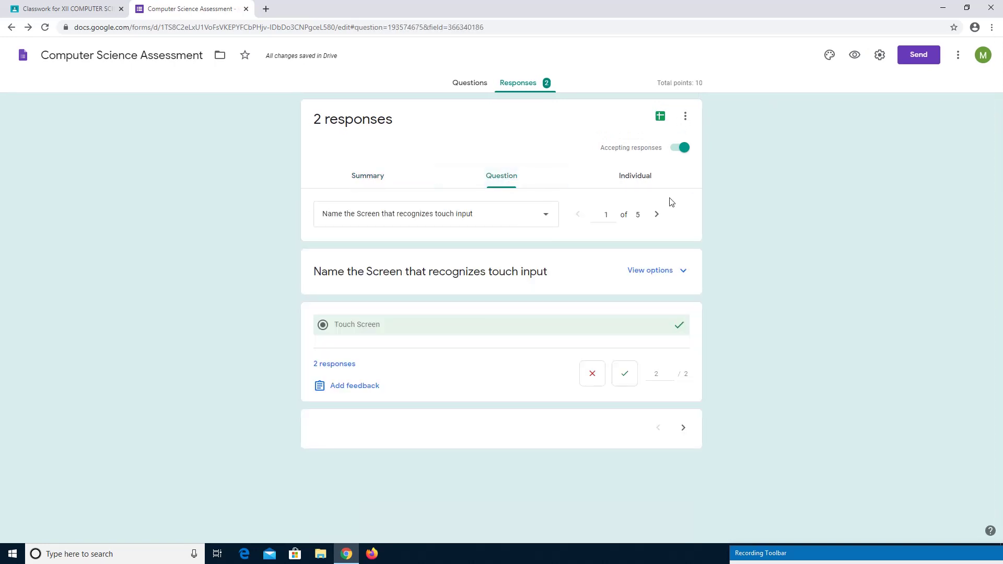
pyautogui.click(636, 178)
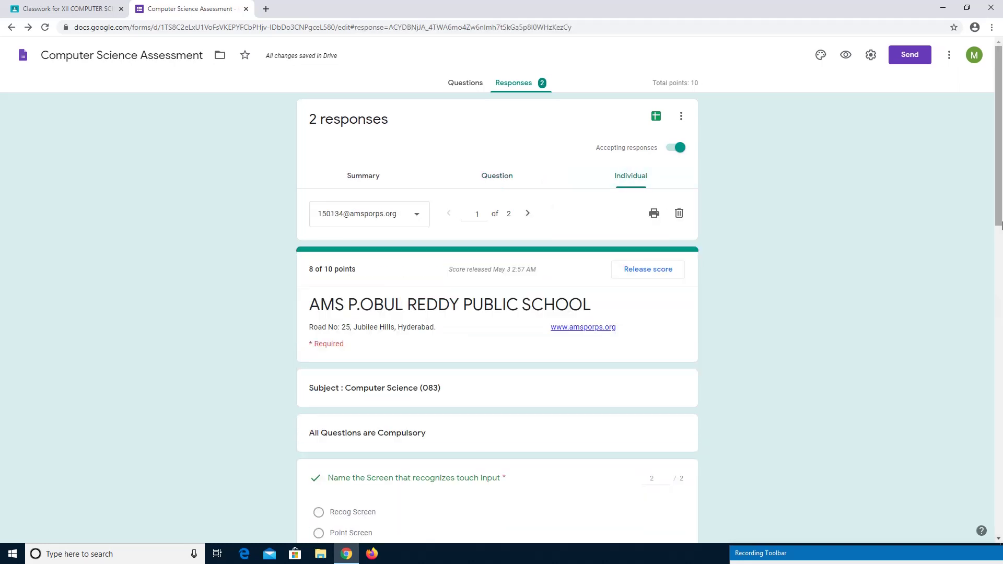
pyautogui.moveTo(999, 204)
pyautogui.mouseDown()
pyautogui.moveTo(999, 361)
pyautogui.moveTo(997, 205)
pyautogui.mouseUp()
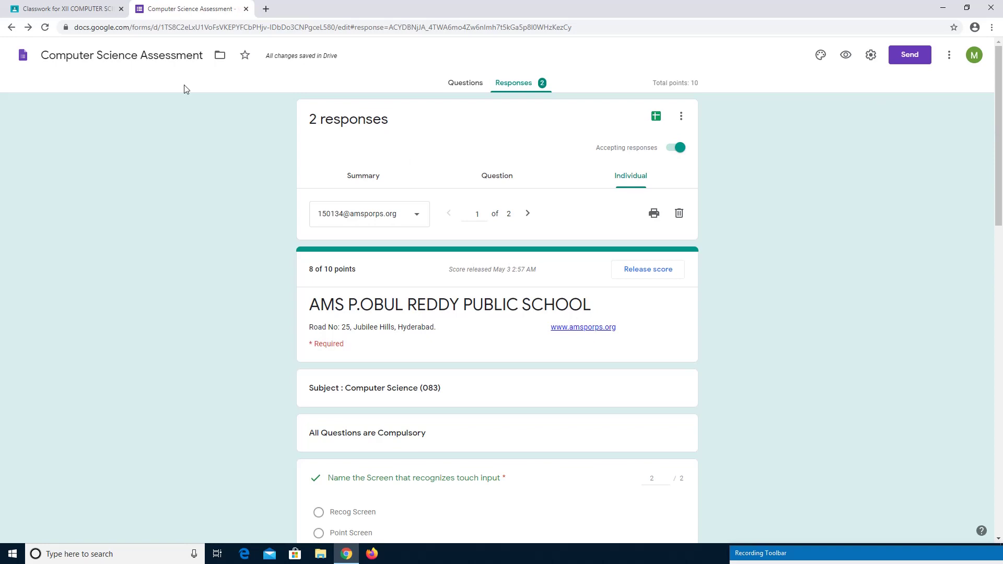
# Close the form, save the quiz assignment, and sign out of the teacher account.
pyautogui.click(246, 9)
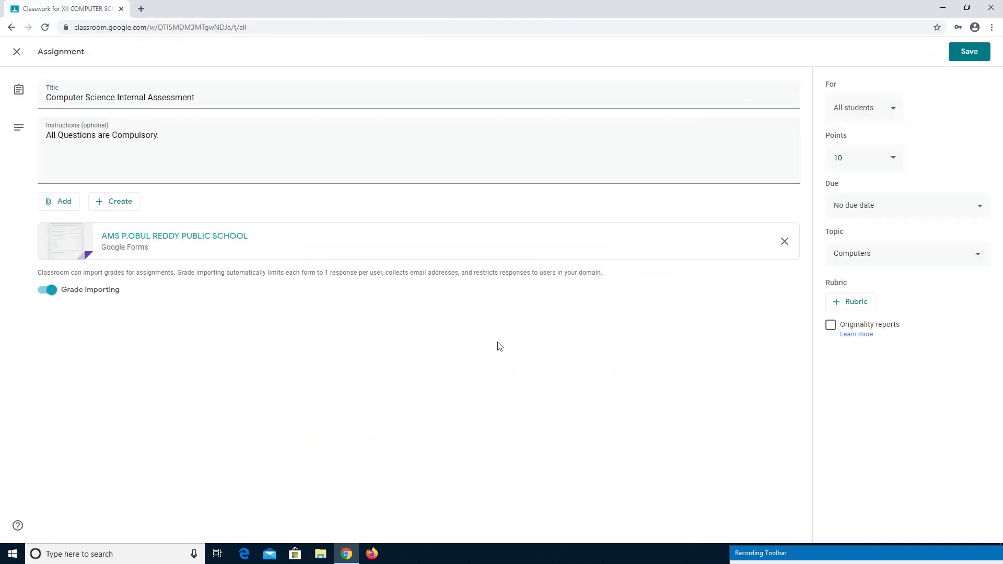
pyautogui.click(969, 51)
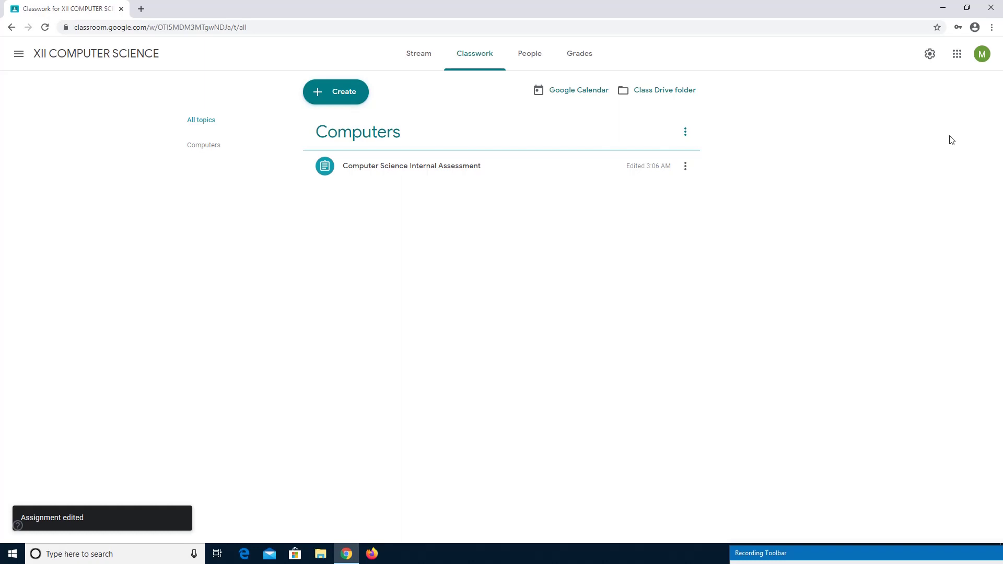
pyautogui.click(985, 58)
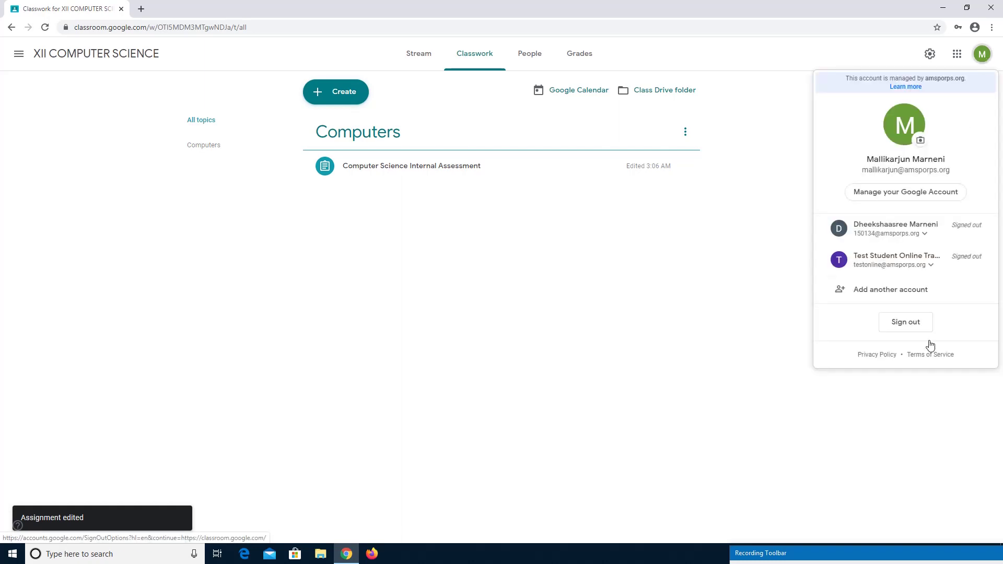
pyautogui.click(905, 322)
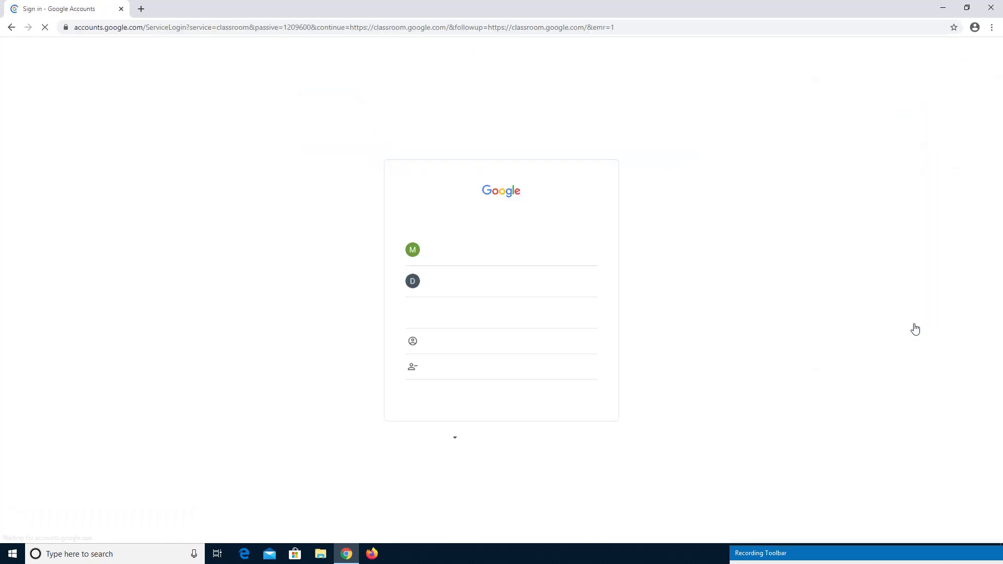
pyautogui.moveTo(942, 555)
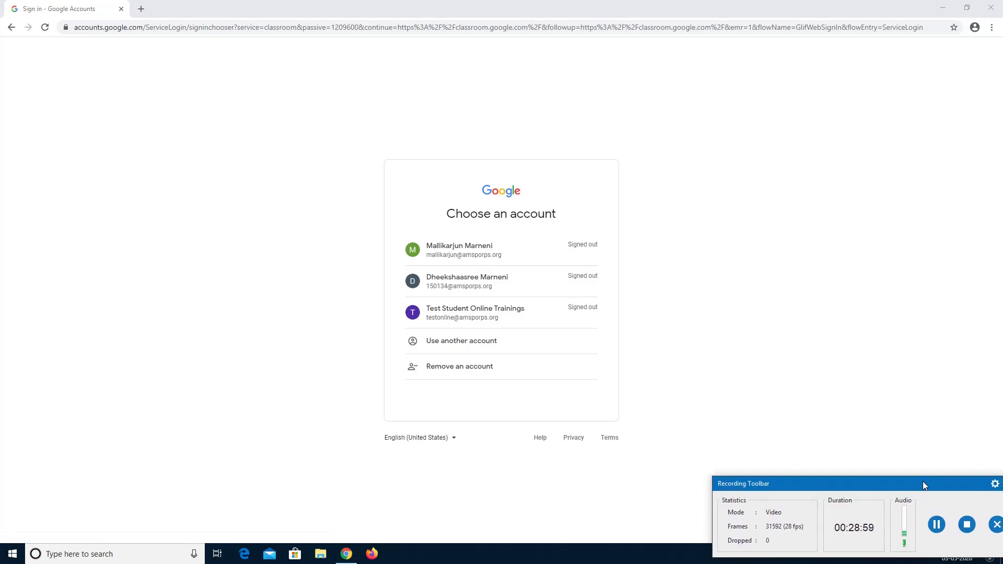